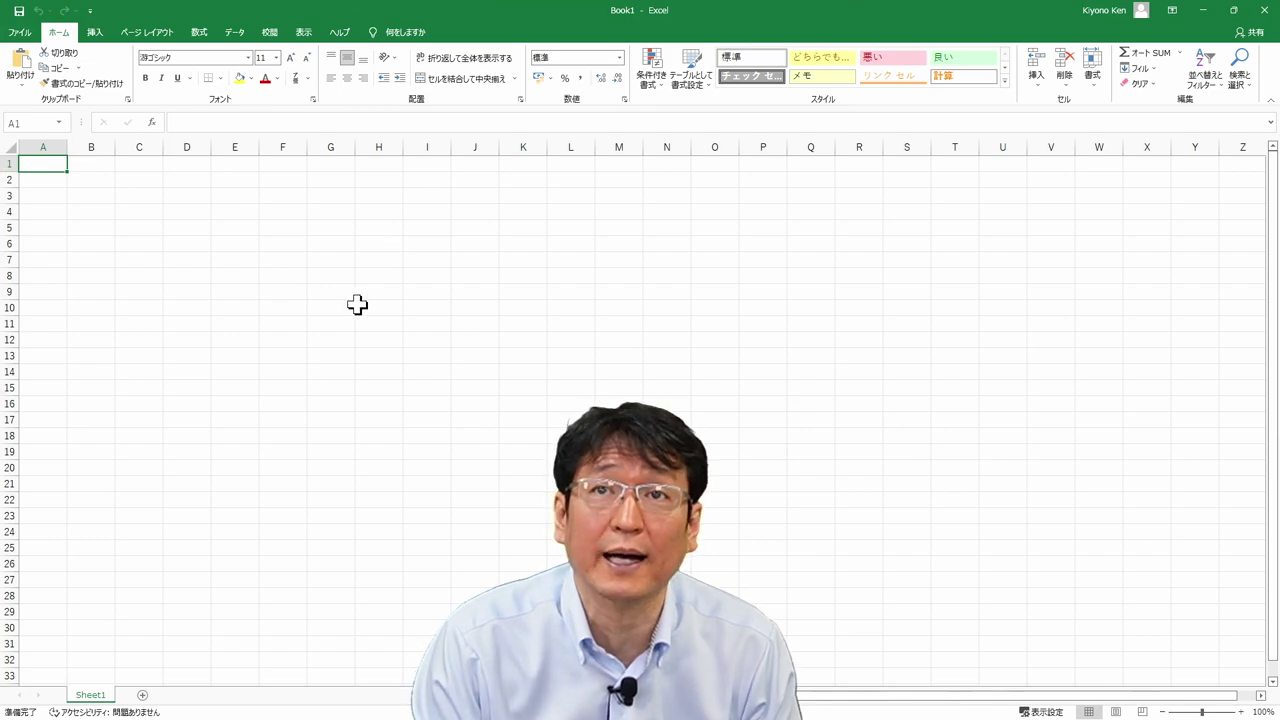
# Step: Enter the label "C=" in cell A1 of the empty worksheet
pyautogui.scroll(14, 280, 521)
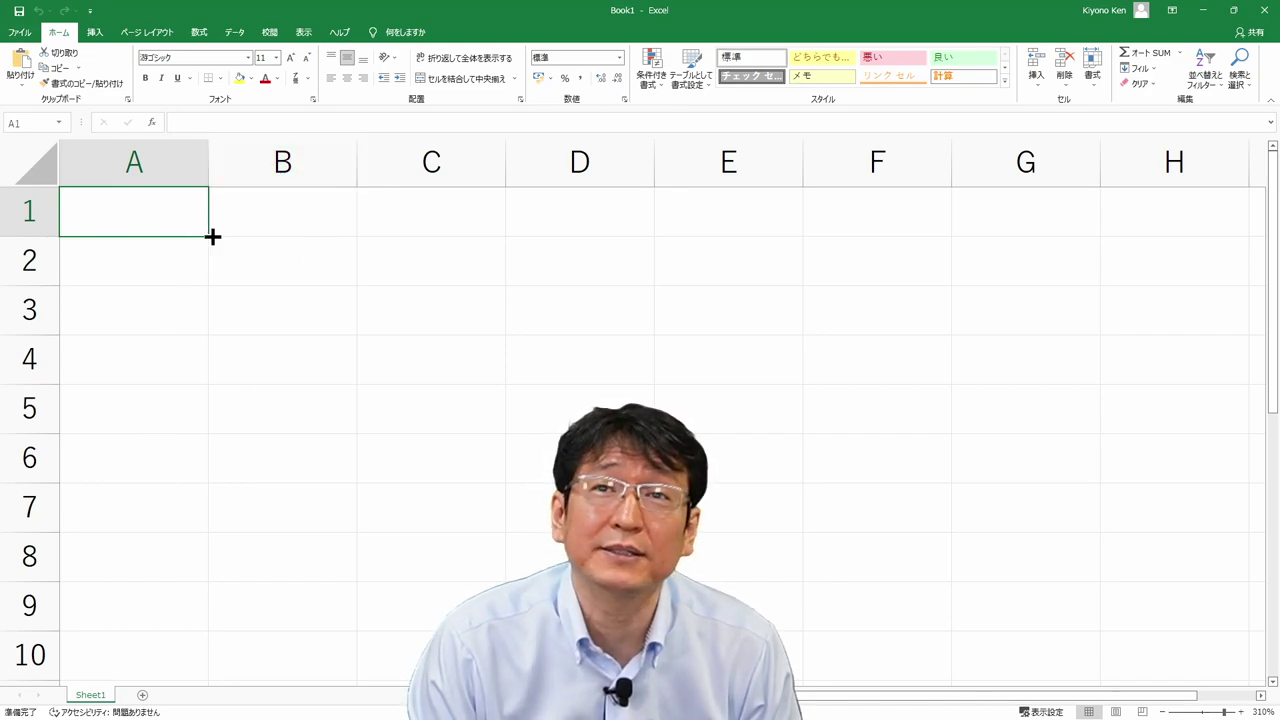
pyautogui.click(280, 211)
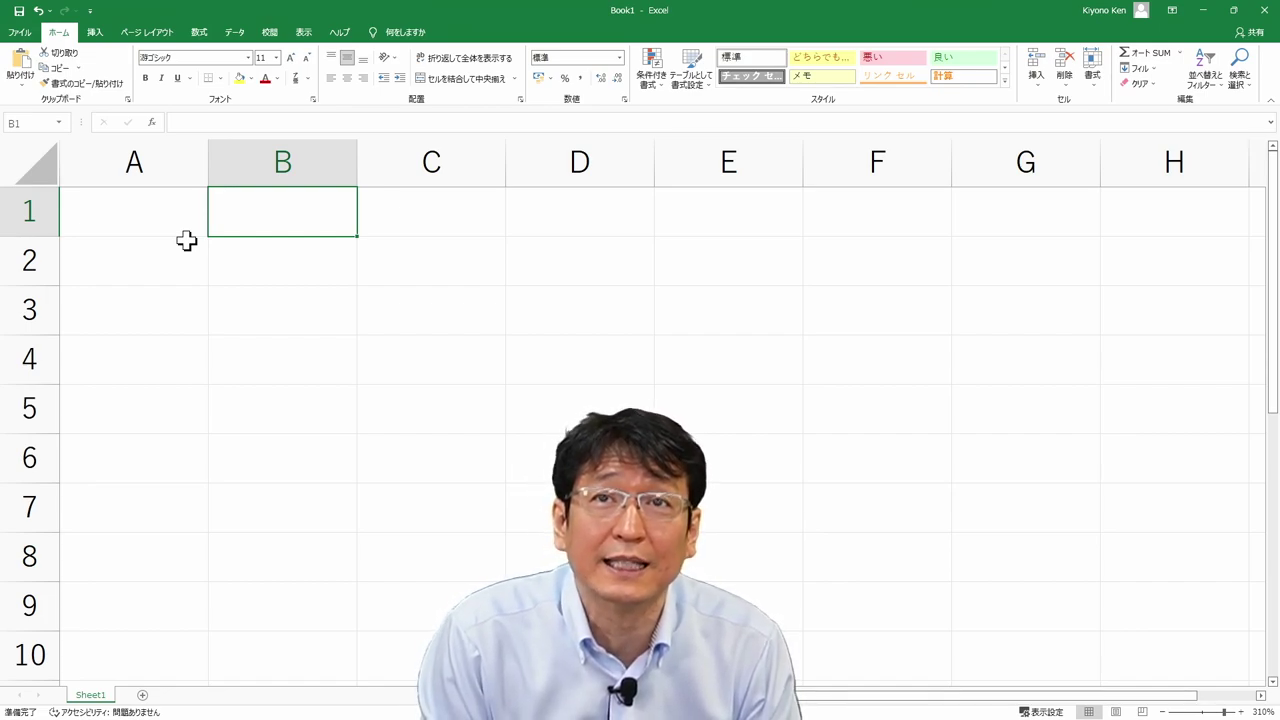
pyautogui.press('Left')
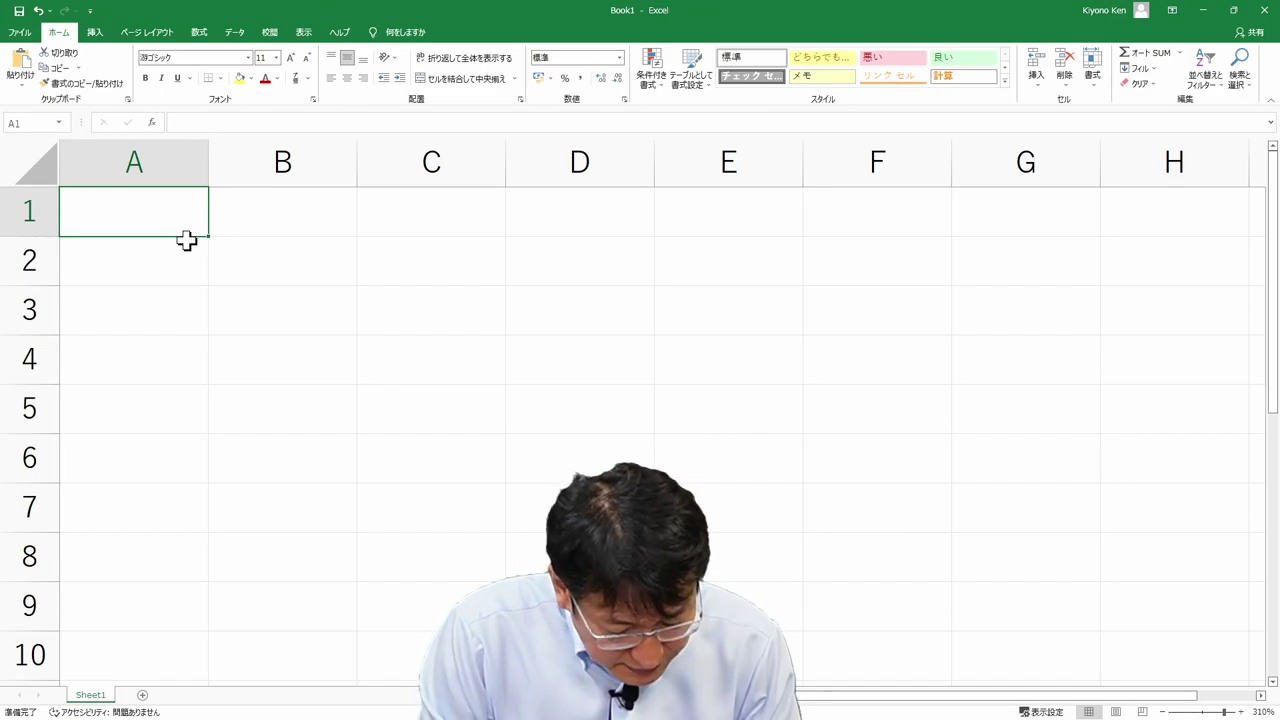
pyautogui.write('C=')
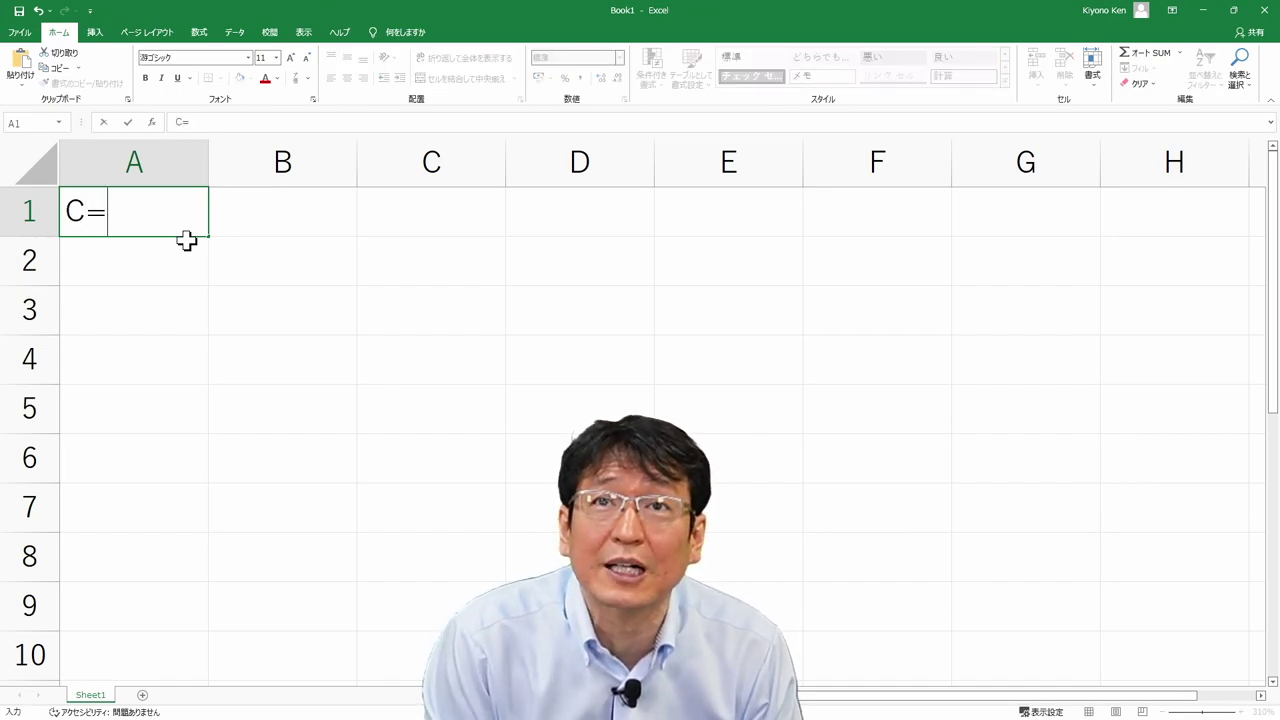
pyautogui.press('Return')
pyautogui.press('Right')
pyautogui.press('Up')
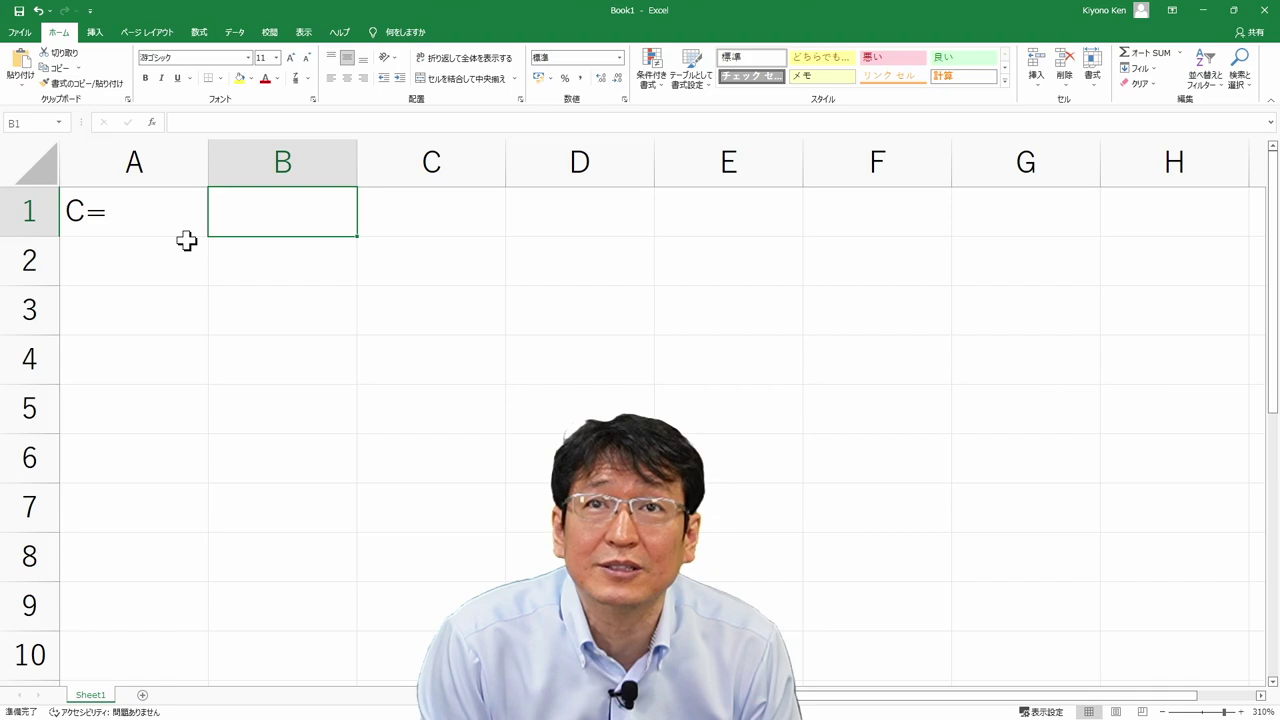
# Step: Enter 2.8 in cell B1 beside the C= label and narrow column A to about half its width
pyautogui.press('Left')
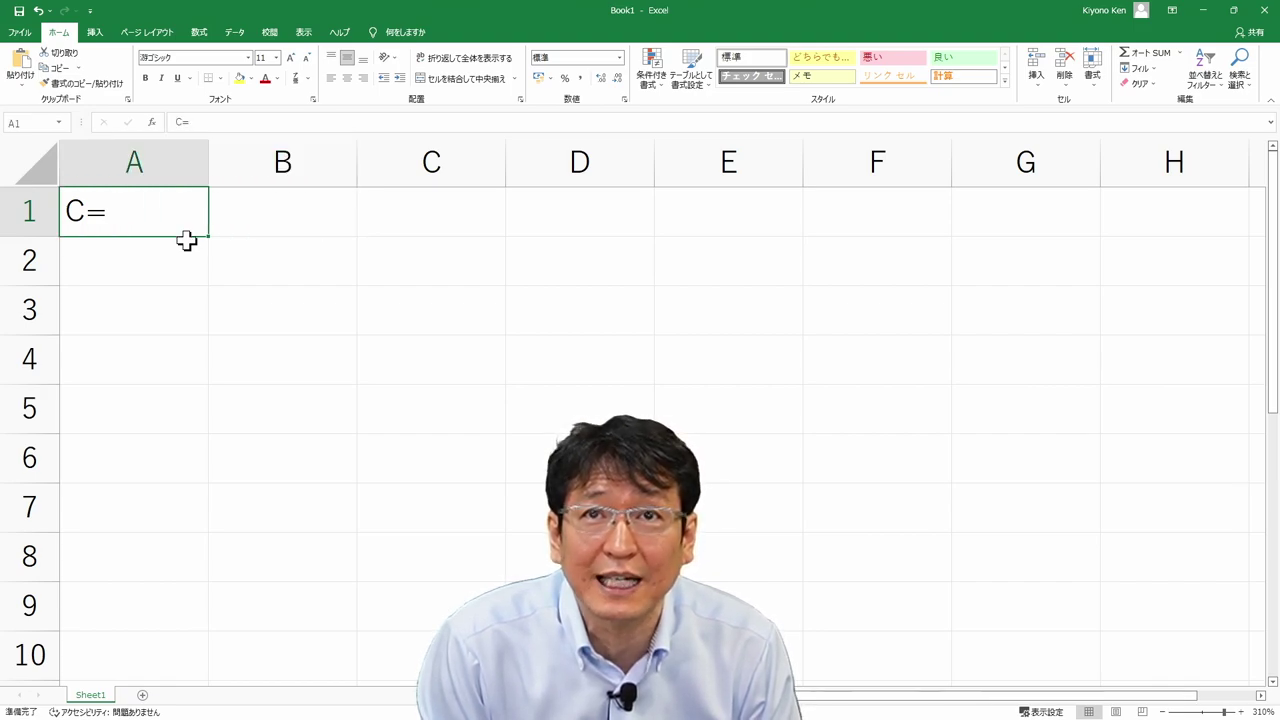
pyautogui.press('Right')
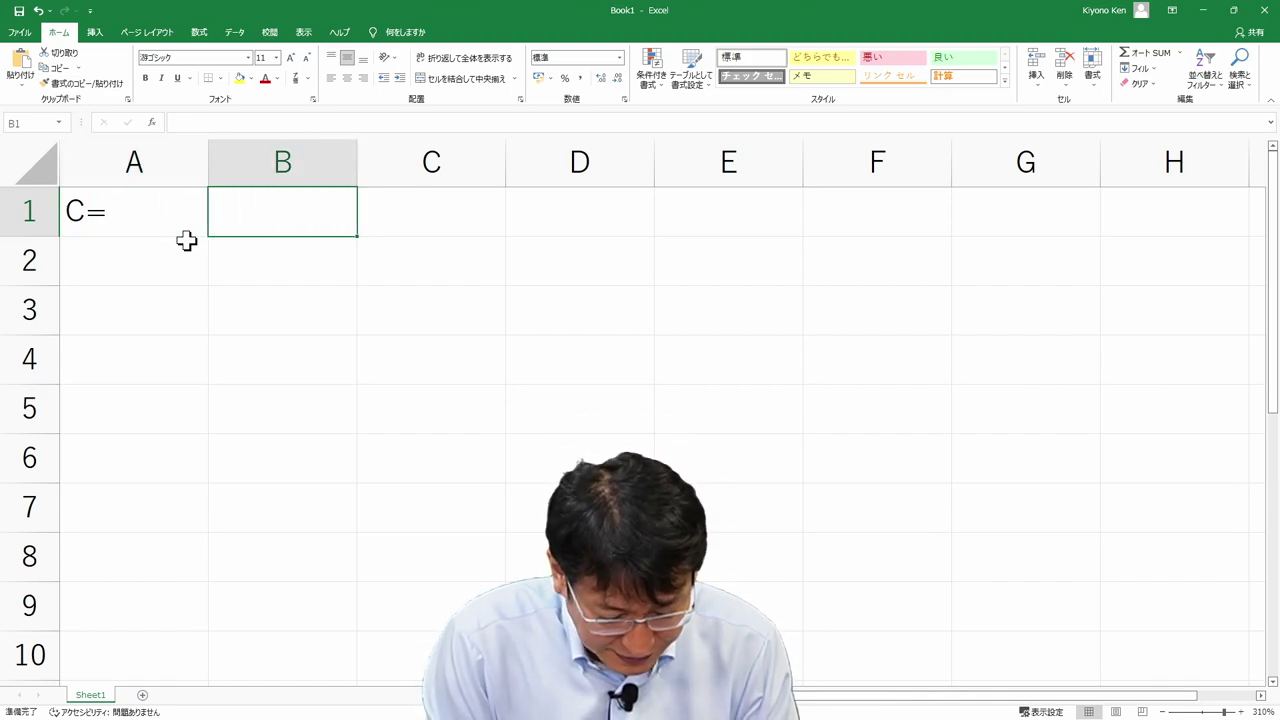
pyautogui.write('2.8')
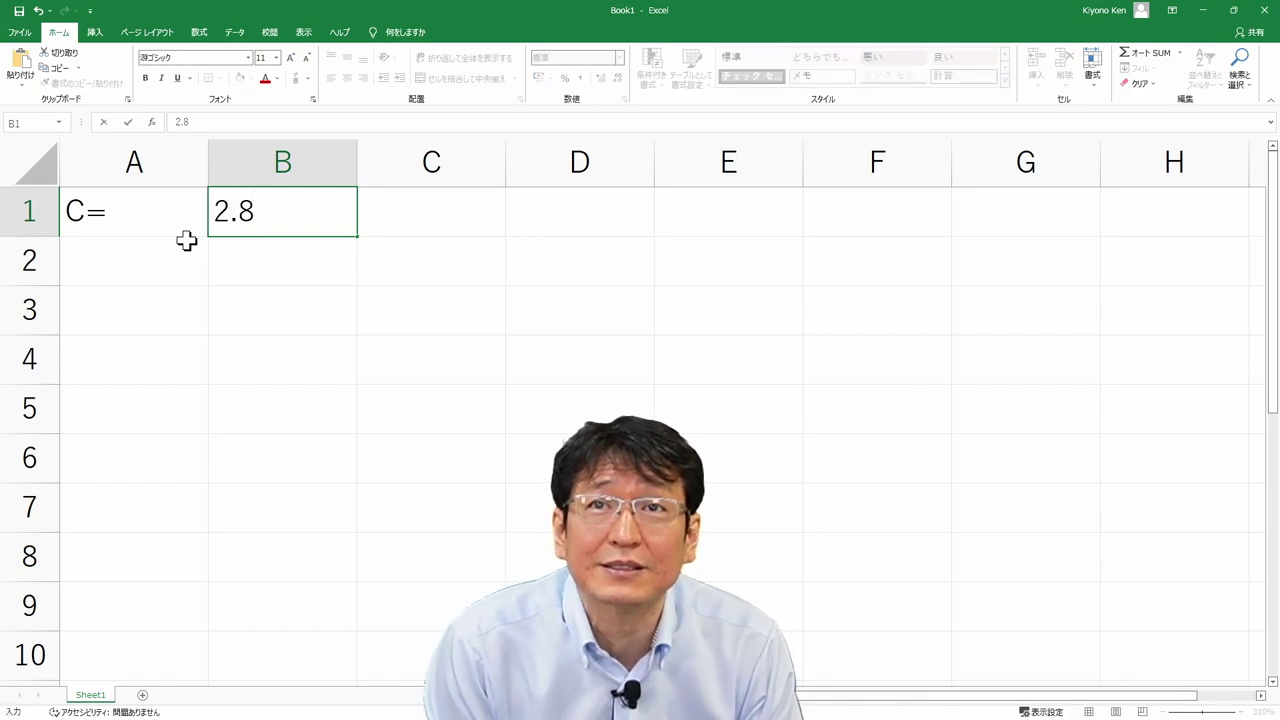
pyautogui.press('Return')
pyautogui.press('Up')
pyautogui.press('Right')
pyautogui.press('Left')
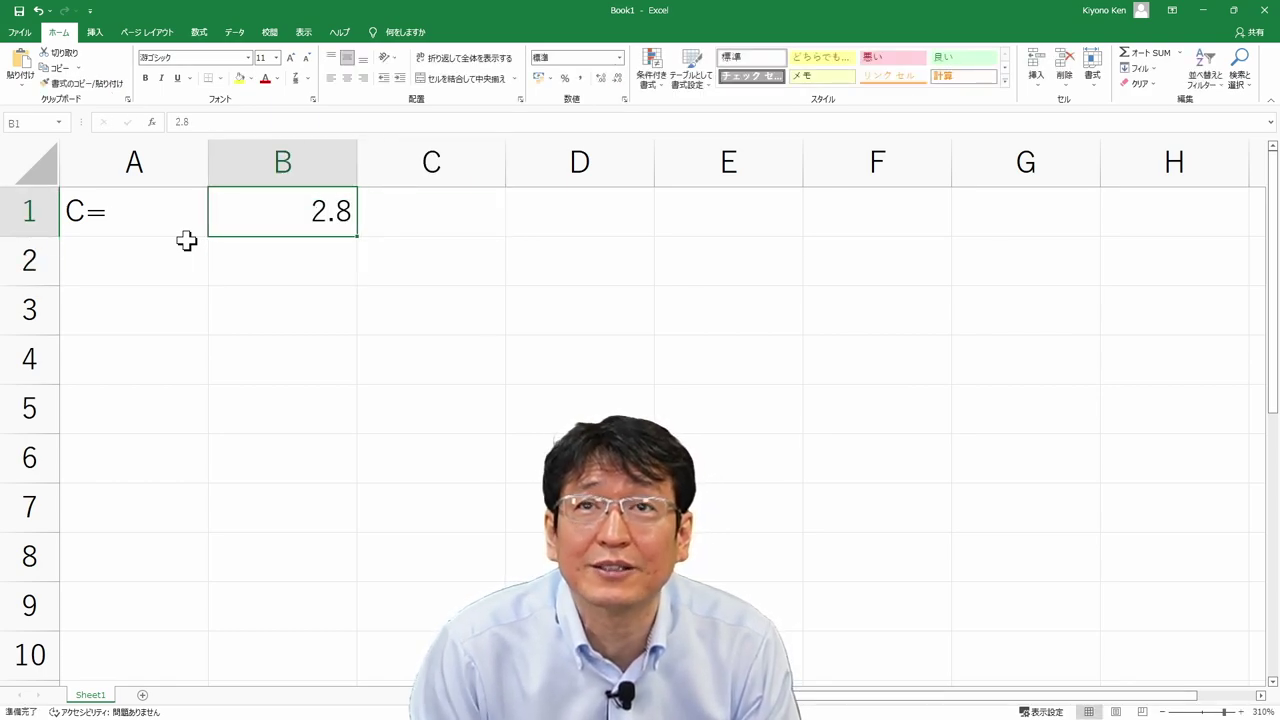
pyautogui.moveTo(209, 161); pyautogui.dragTo(142, 167)
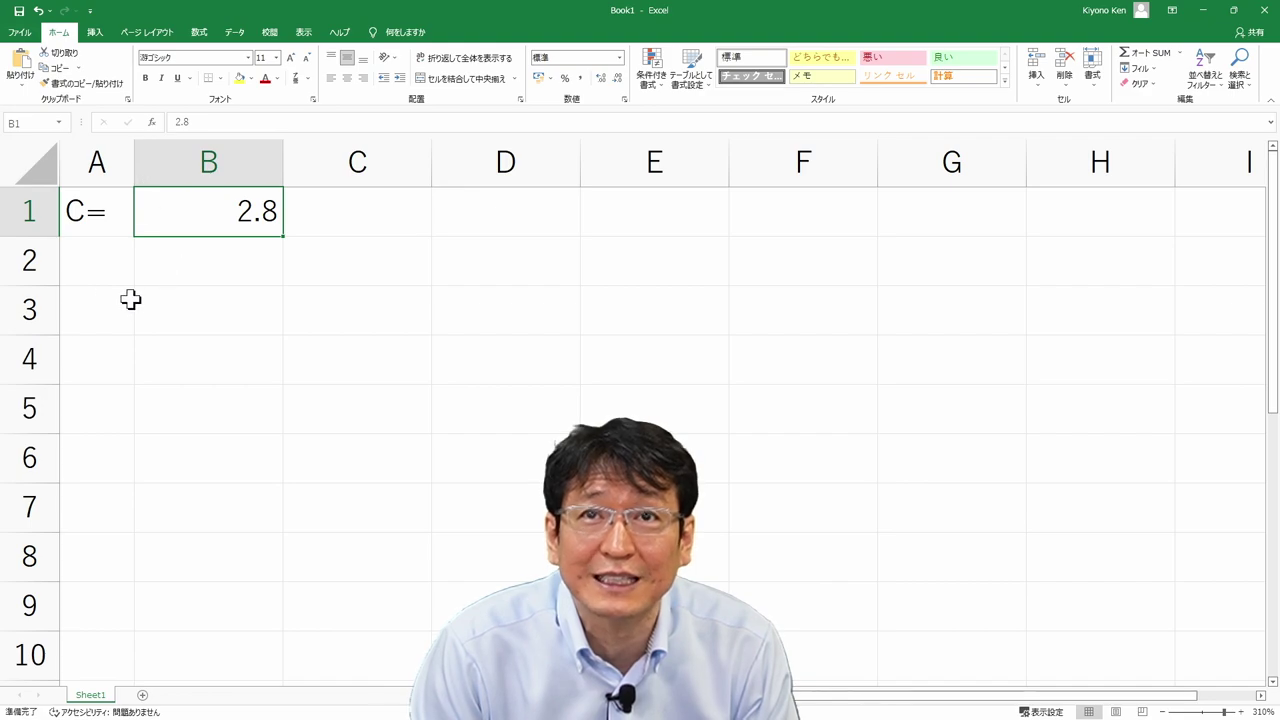
# Step: Enter the label "x1=" in cell A2 and the starting value 0.3 beside it in B2
pyautogui.click(85, 270)
pyautogui.write('x1=')
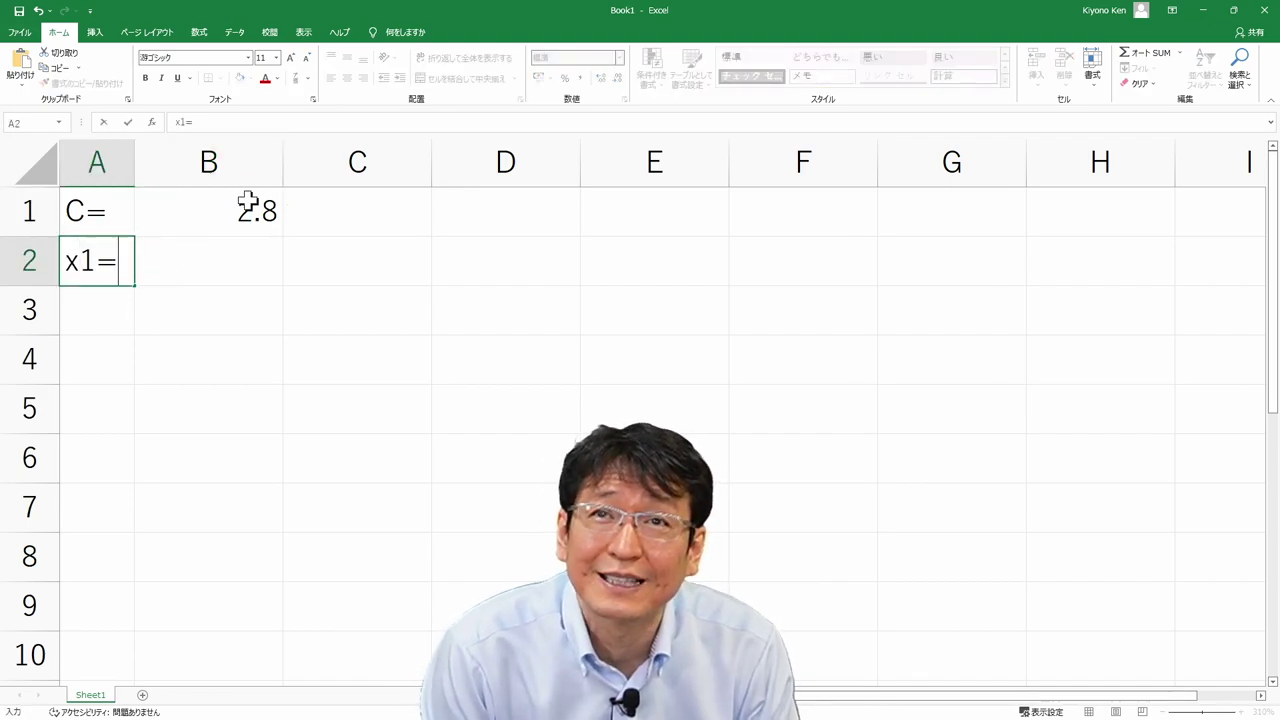
pyautogui.press('Return')
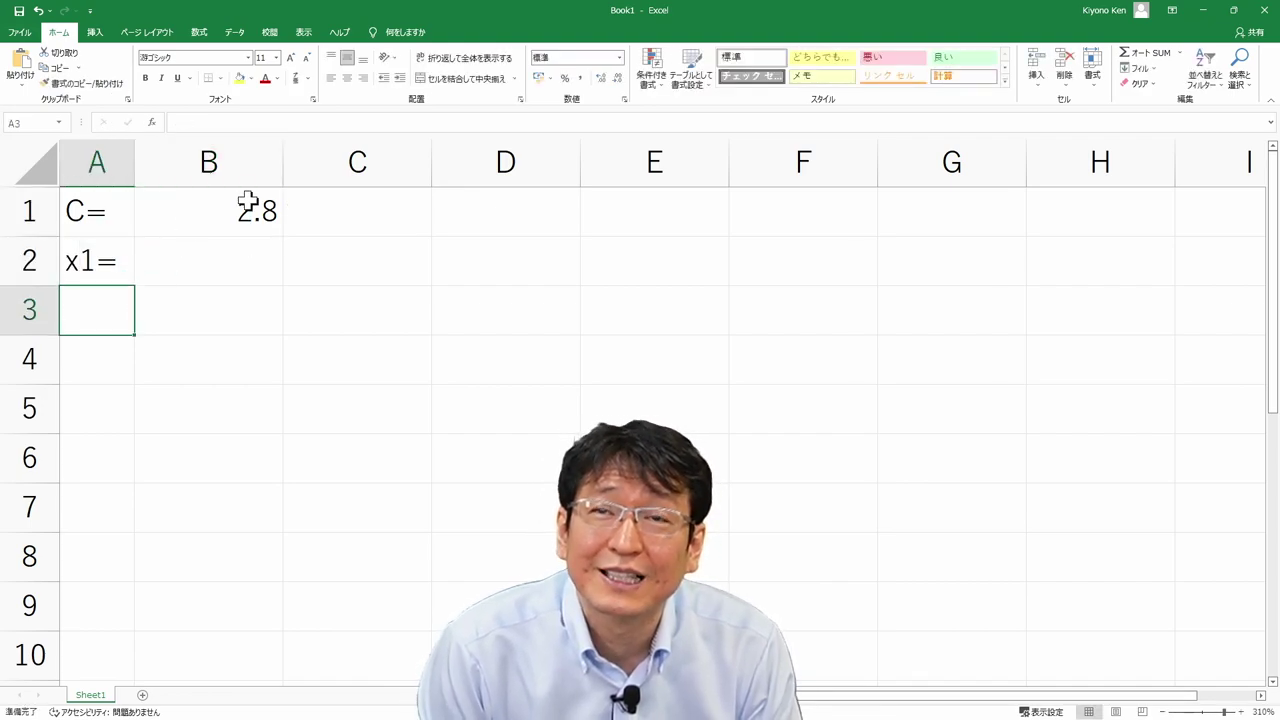
pyautogui.click(91, 218)
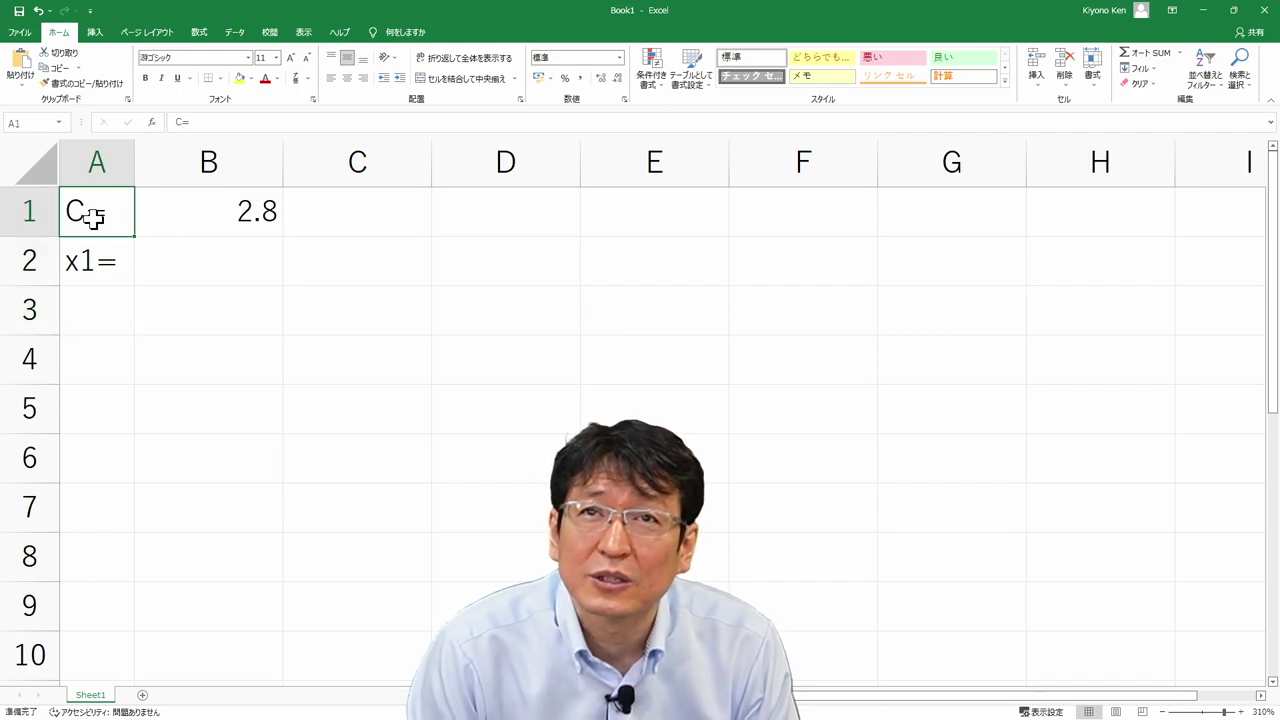
pyautogui.doubleClick(113, 222)
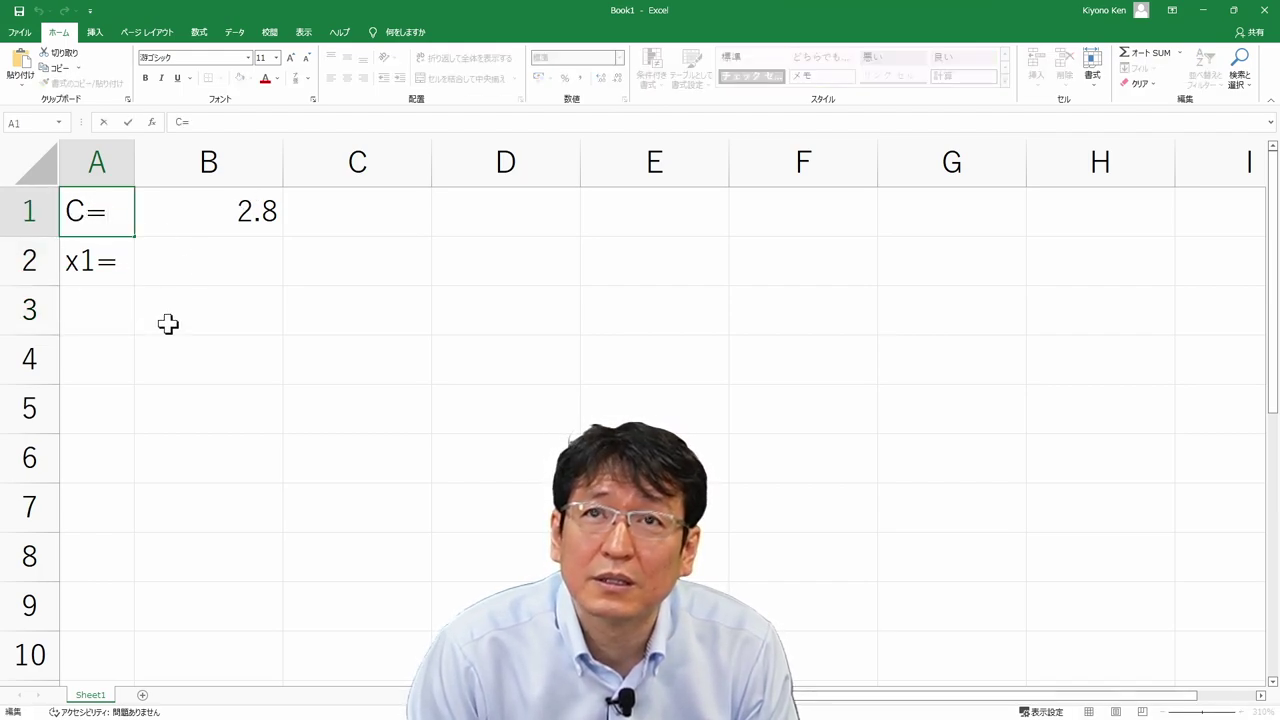
pyautogui.click(210, 233)
pyautogui.click(200, 270)
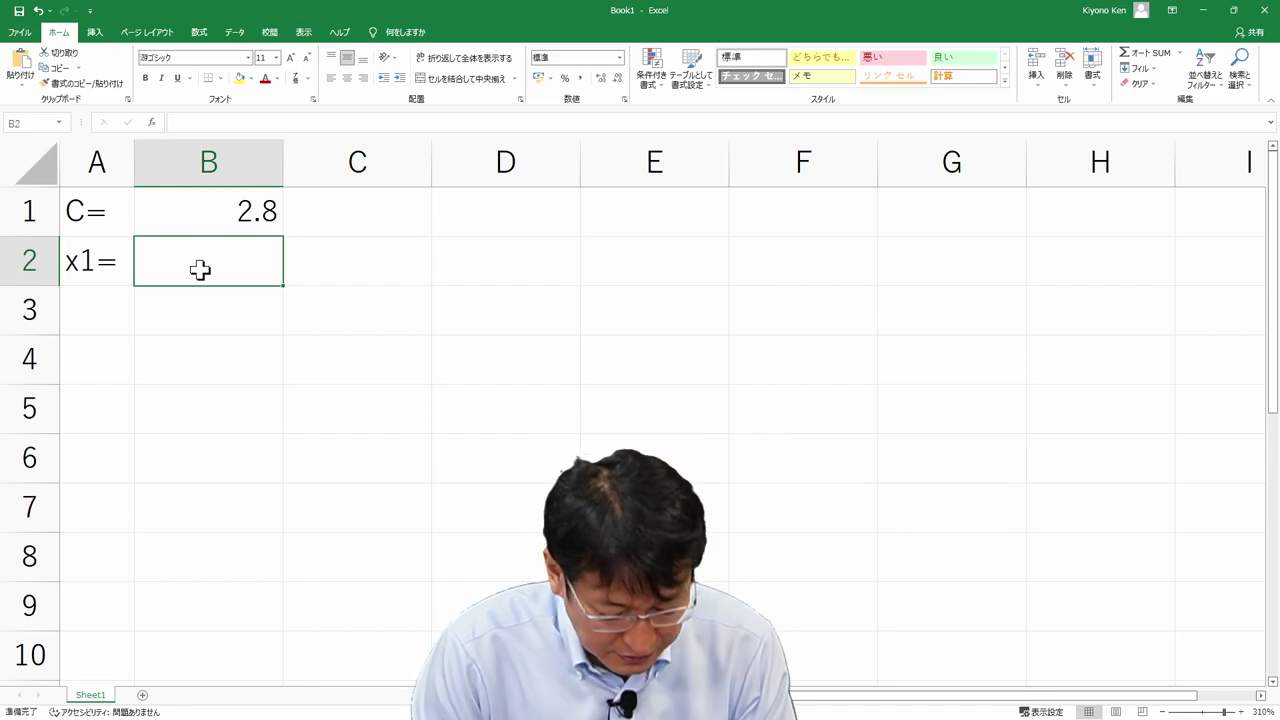
pyautogui.write('0.3')
pyautogui.press('Return')
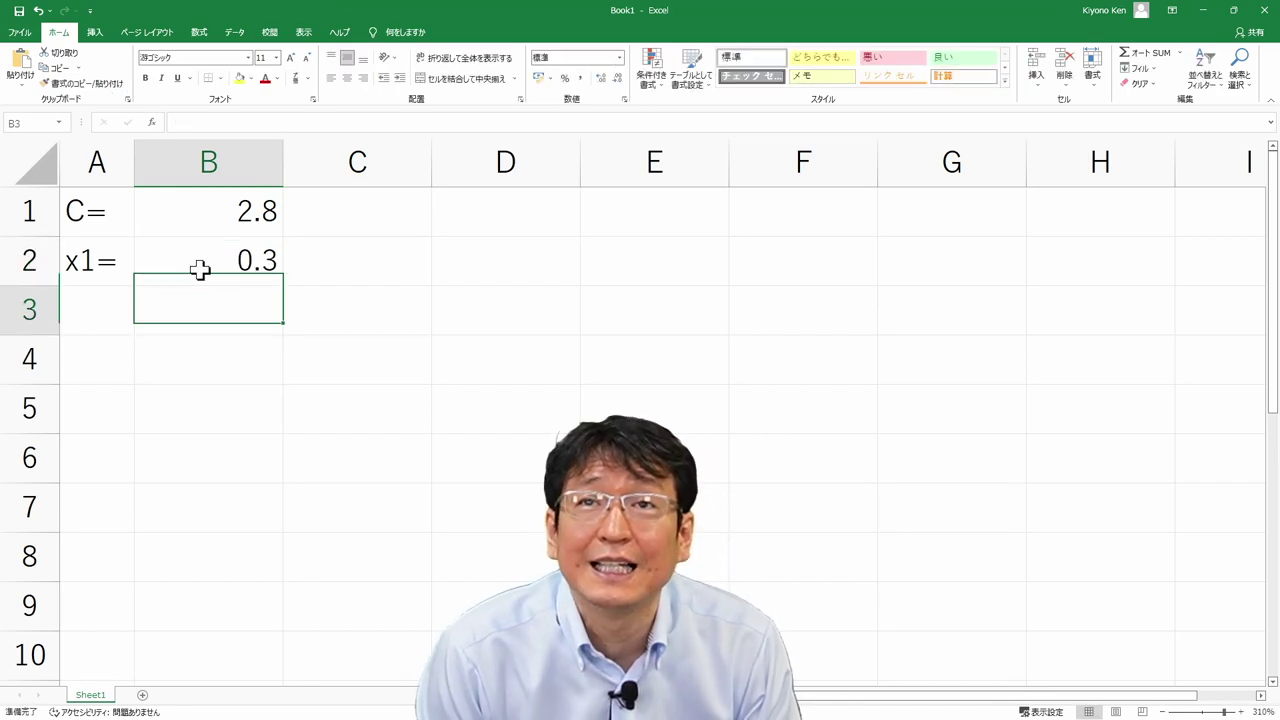
pyautogui.press('Up')
pyautogui.press('Up')
pyautogui.press('Left')
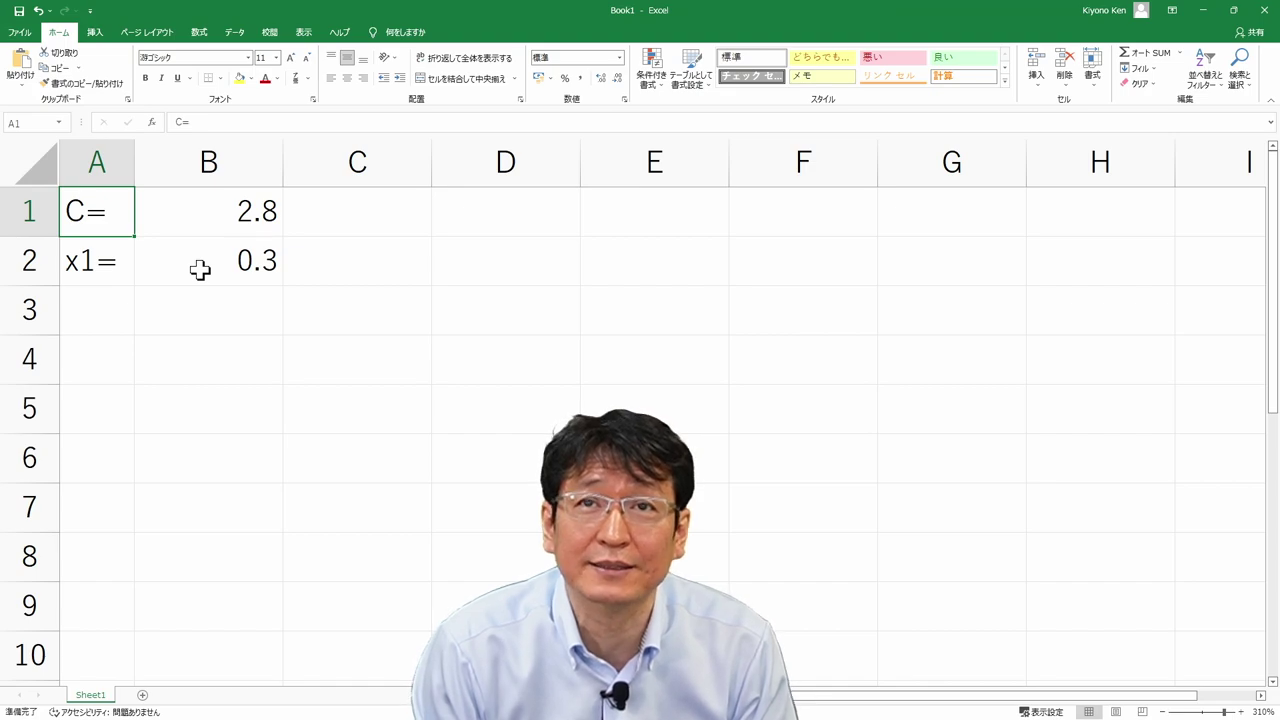
pyautogui.press('Down')
pyautogui.press('Down')
pyautogui.press('Right')
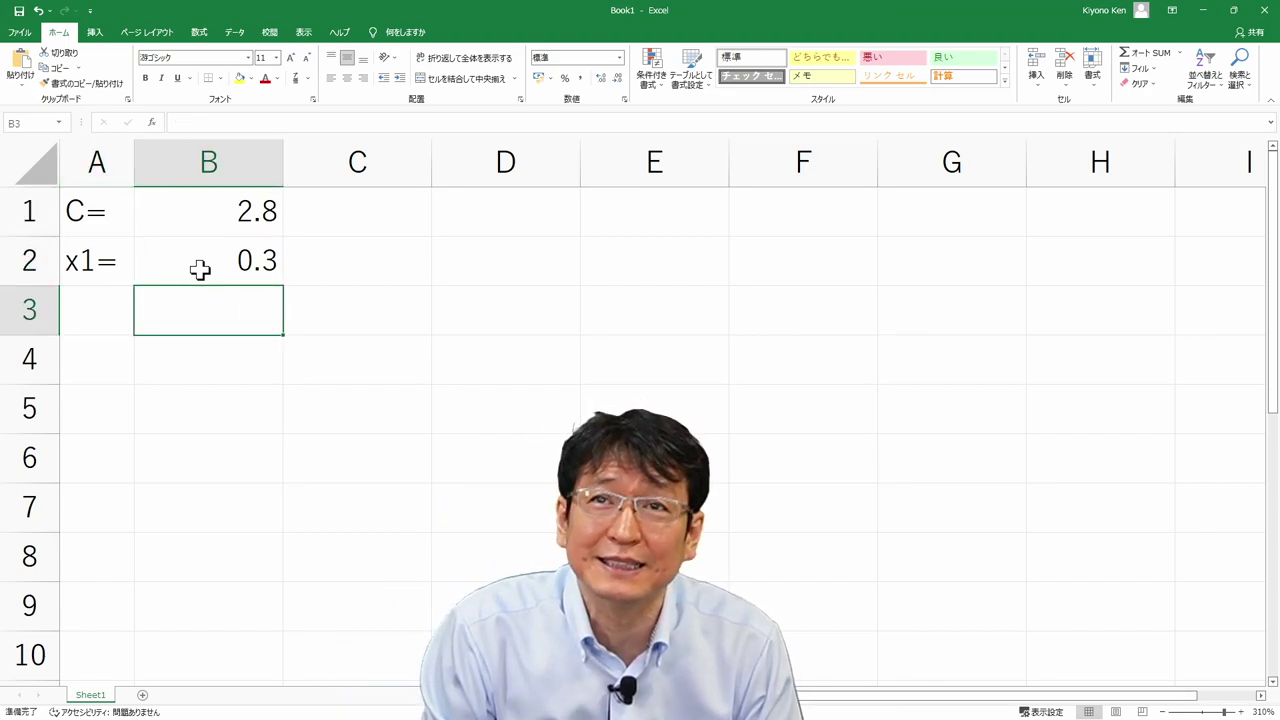
# Step: Enter the labels "x2" in cell A3 and "x3" in cell A4
pyautogui.press('Left')
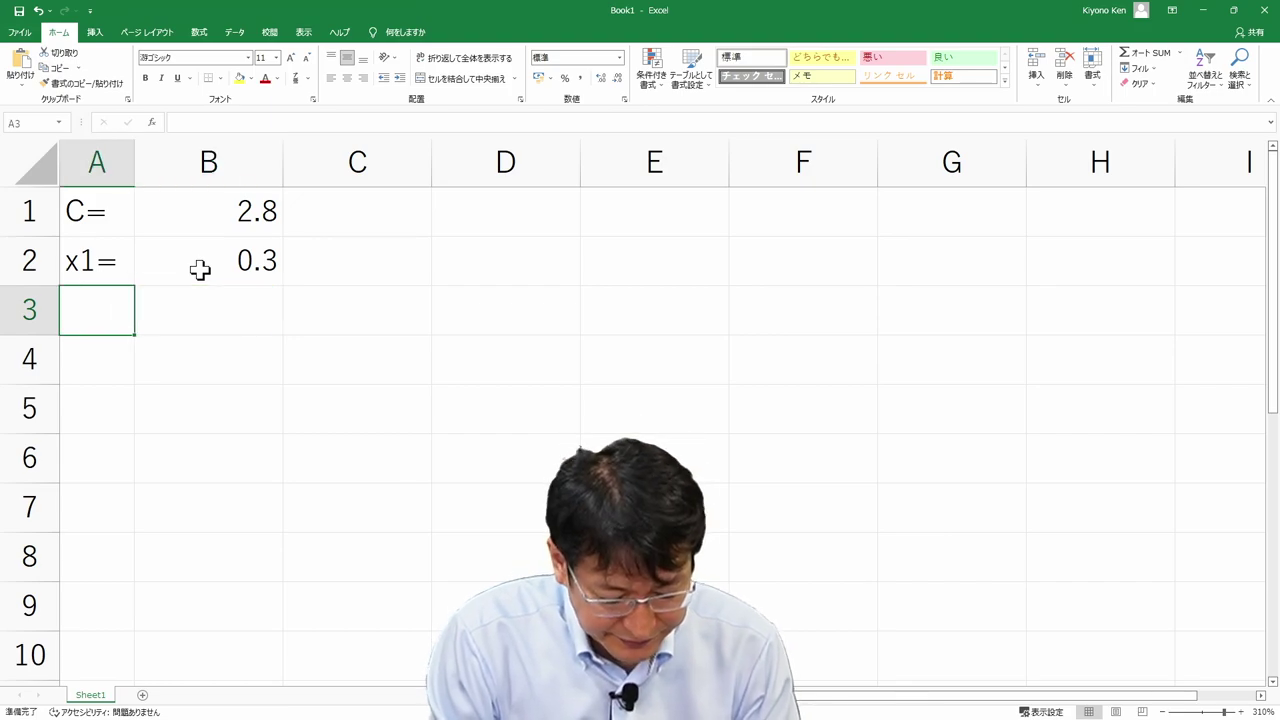
pyautogui.write('x2')
pyautogui.press('Return')
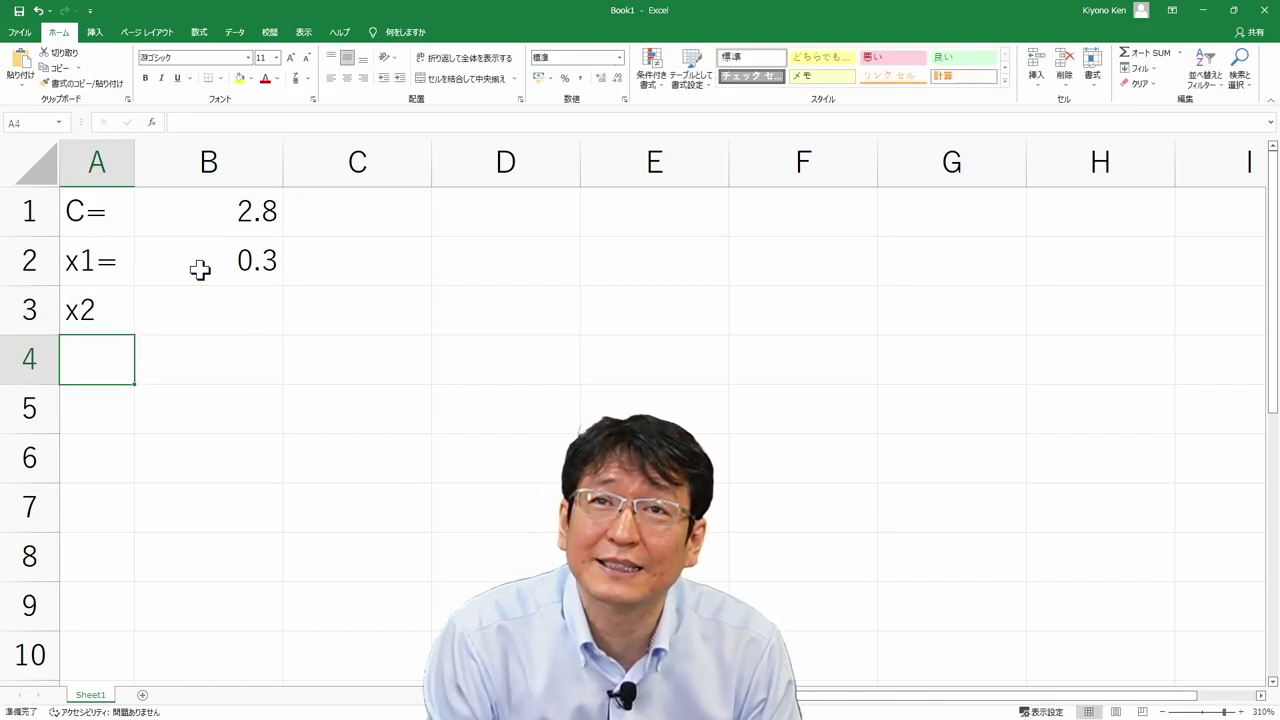
pyautogui.write('x3')
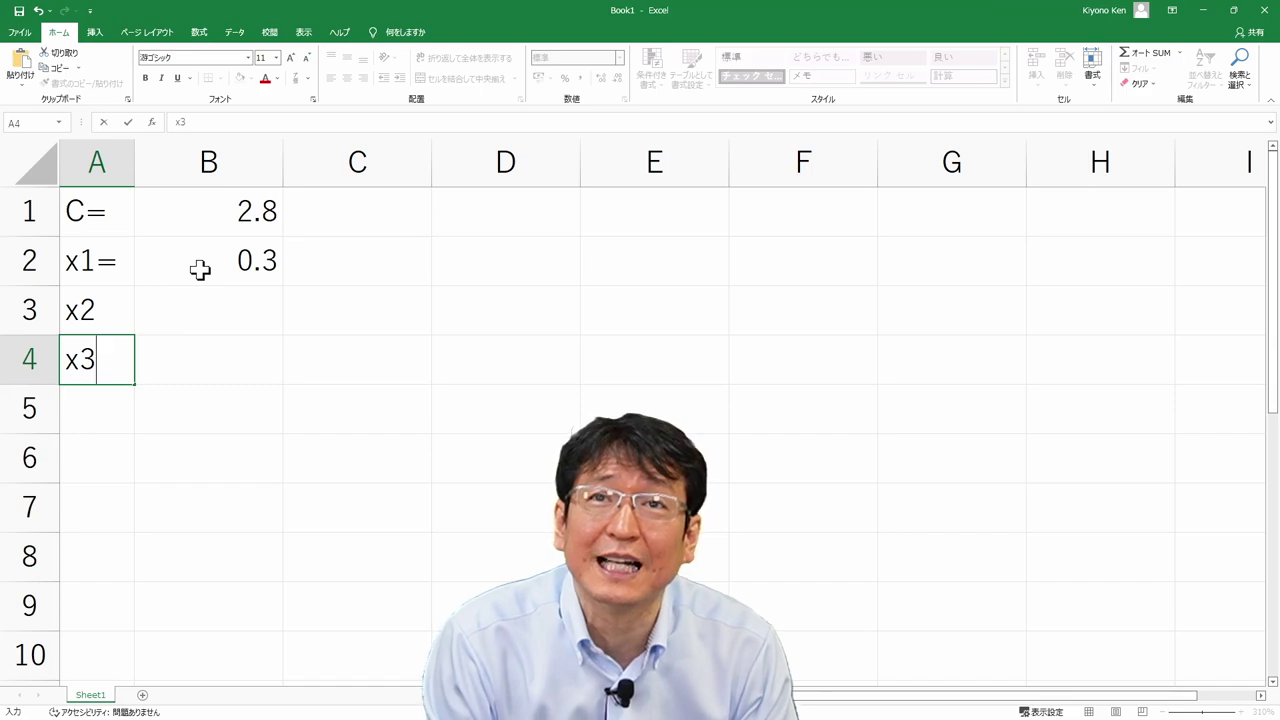
pyautogui.press('Return')
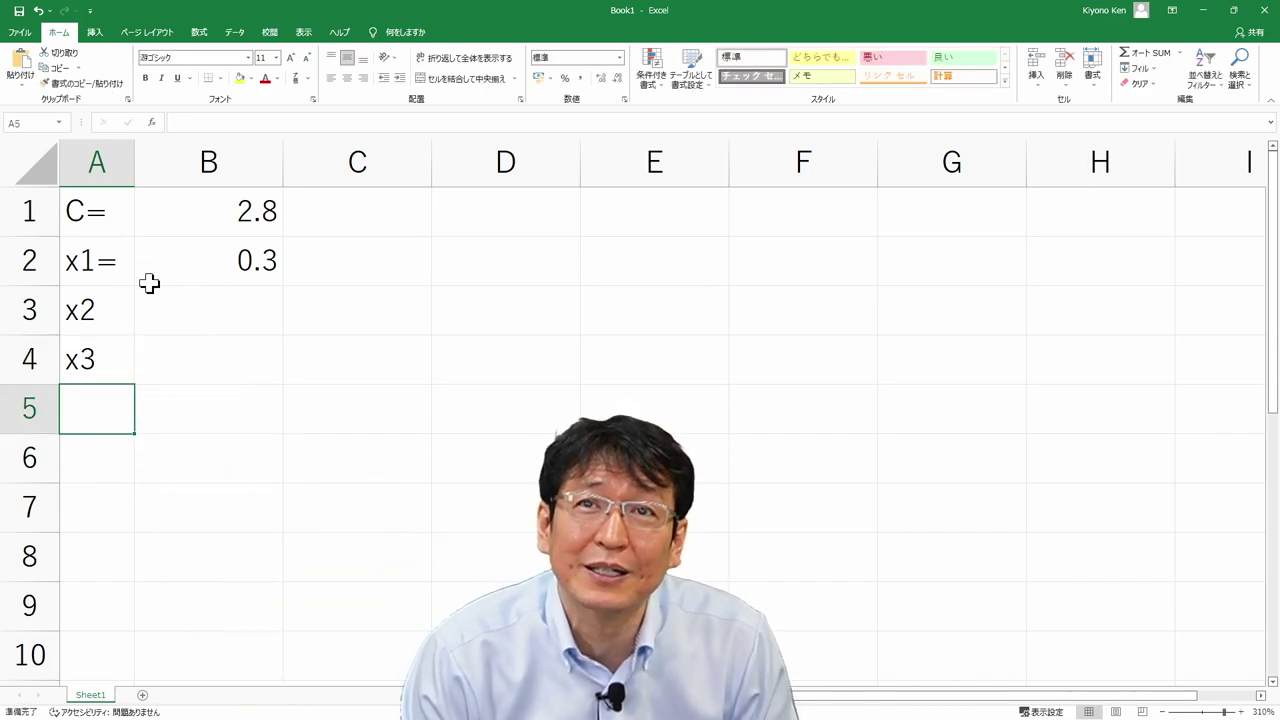
# Step: Extend the x2, x3 label series down column A as far as x219 in row 220
pyautogui.moveTo(97, 314); pyautogui.dragTo(147, 589)
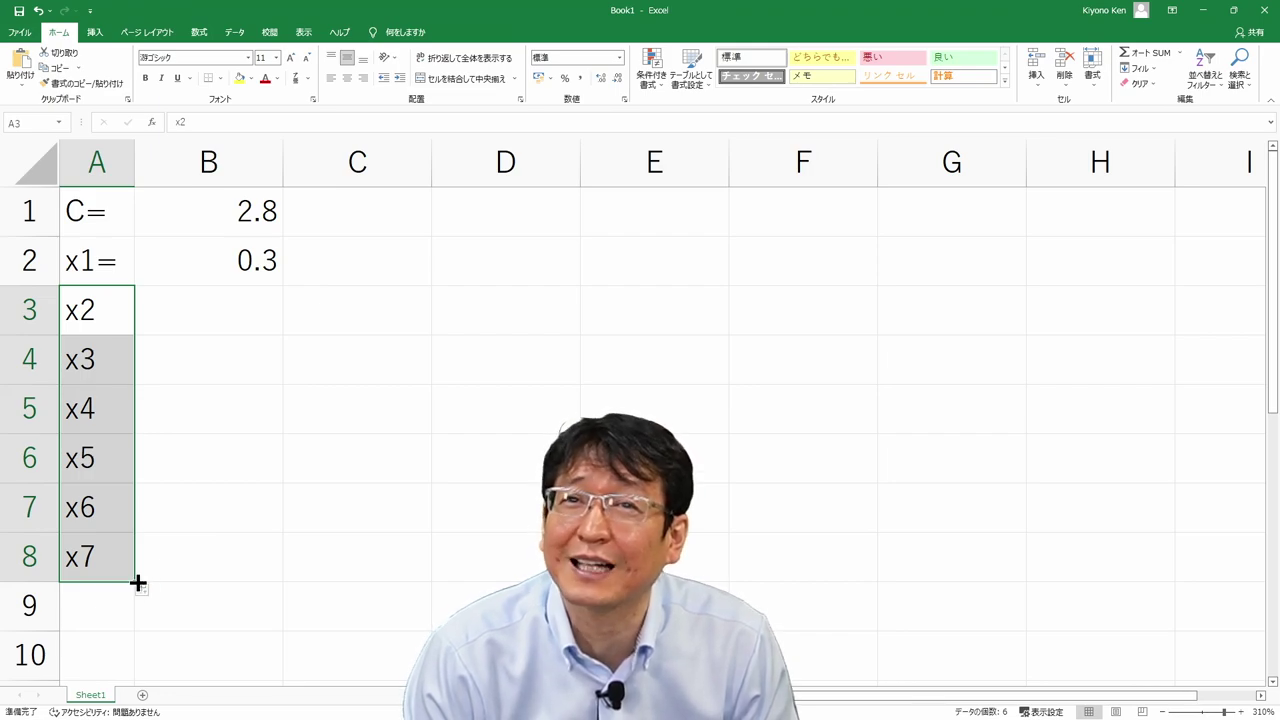
pyautogui.moveTo(138, 583); pyautogui.dragTo(130, 620)
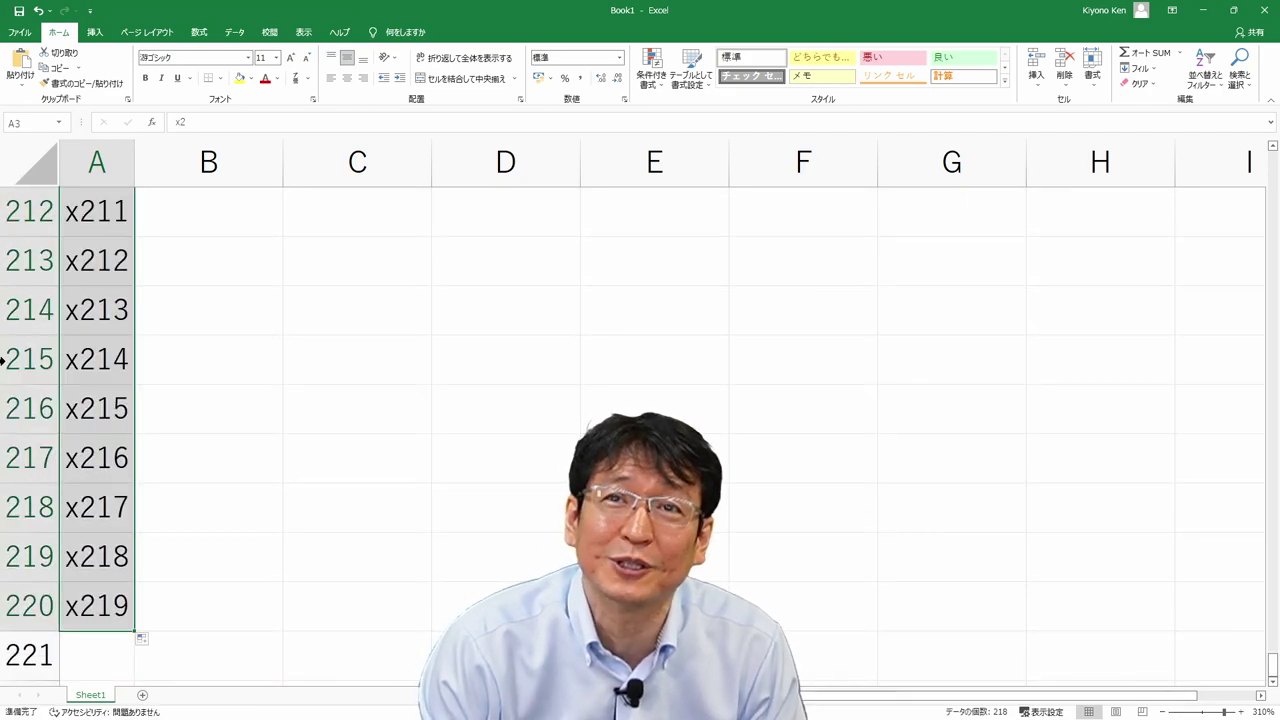
pyautogui.click(138, 546)
pyautogui.click(203, 605)
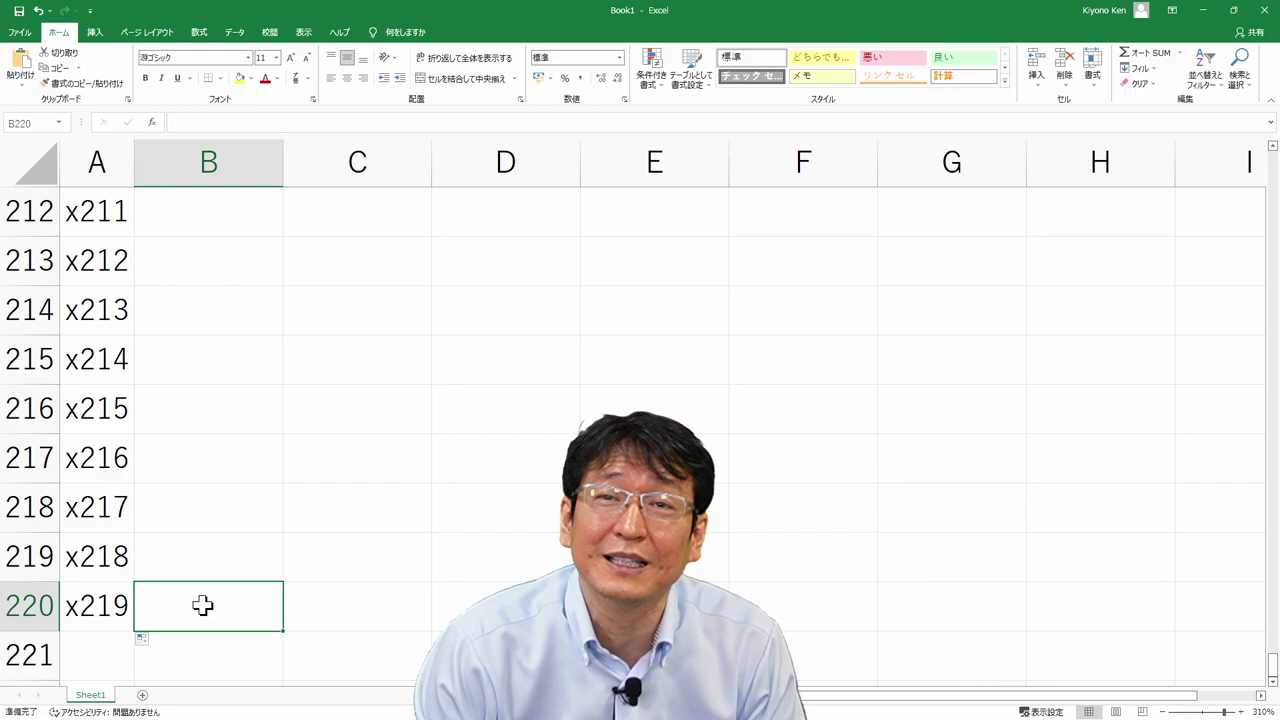
# Step: Go back to the start of column B and select the empty cell B3 beside the x2 label
pyautogui.hotkey('ctrl', 'Up')
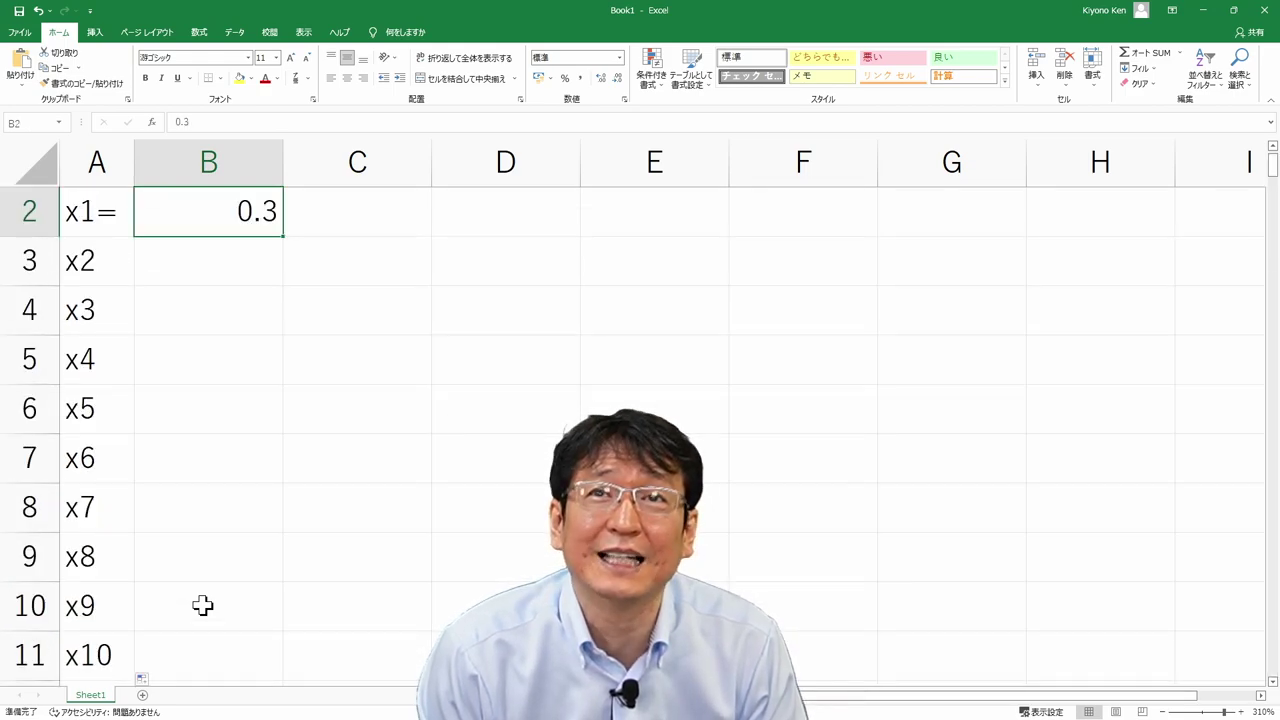
pyautogui.press('Down')
pyautogui.press('Up')
pyautogui.press('Up')
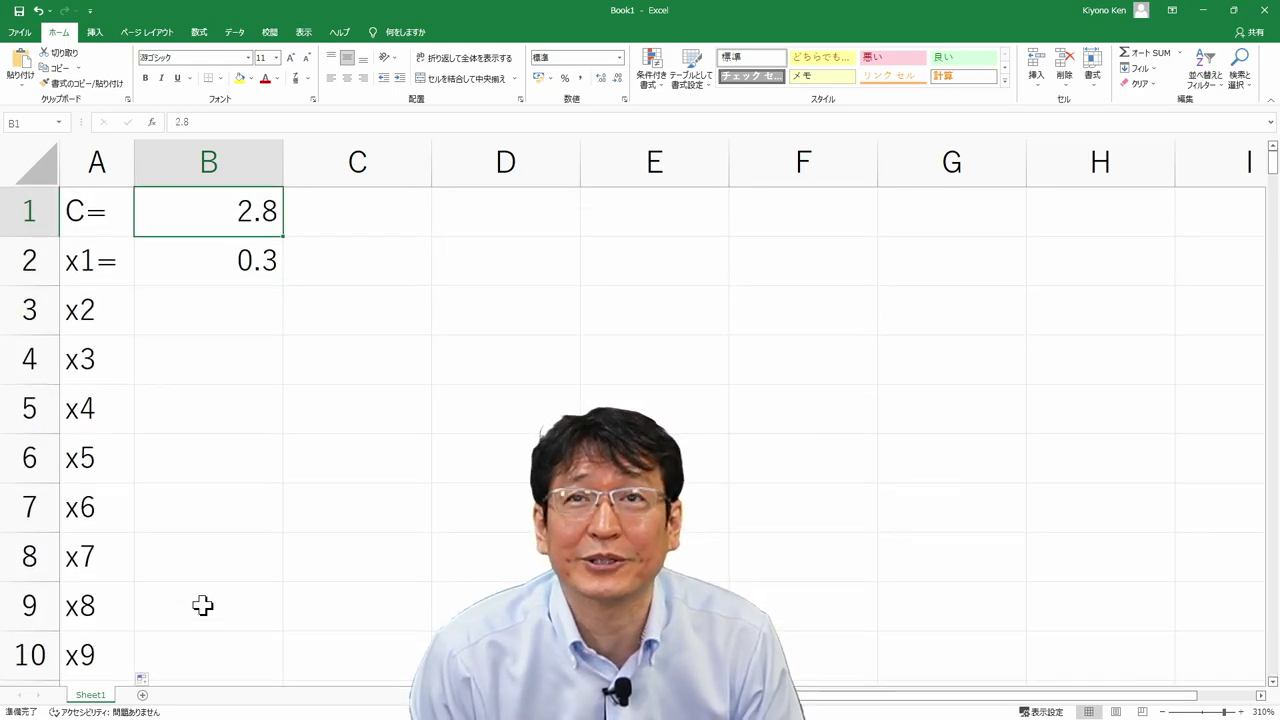
pyautogui.press('Down')
pyautogui.press('Down')
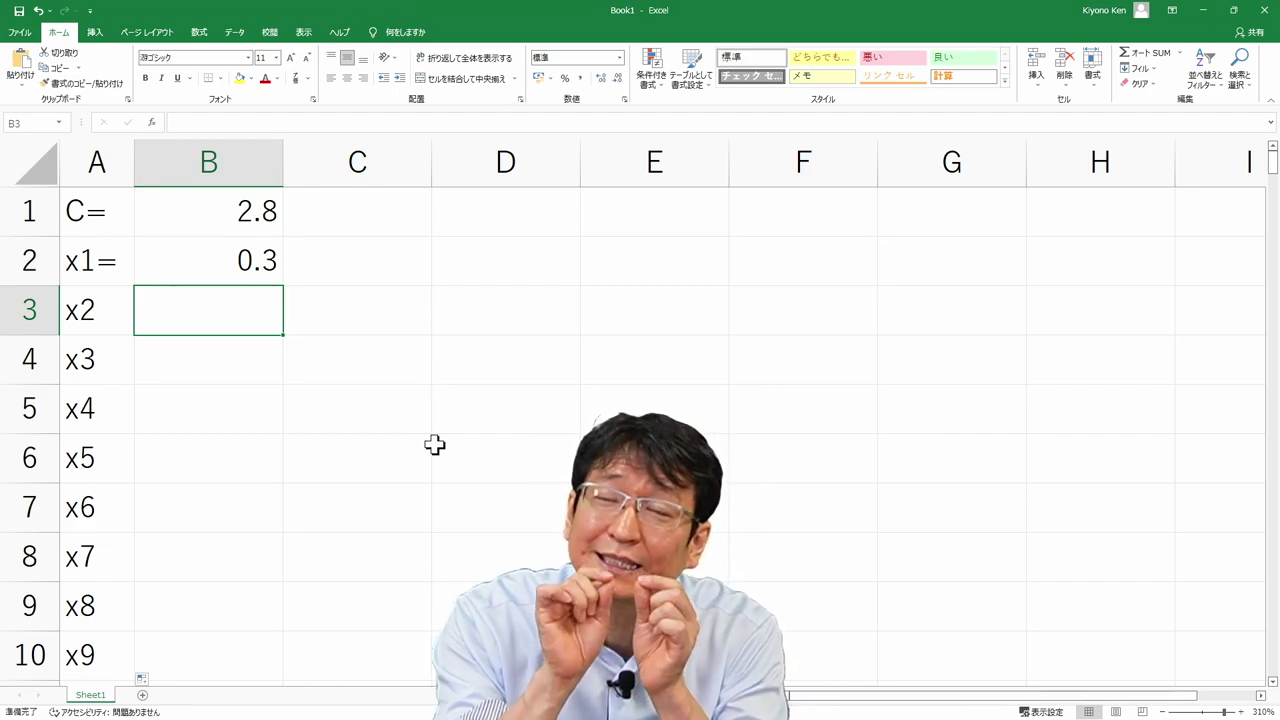
pyautogui.write('=')
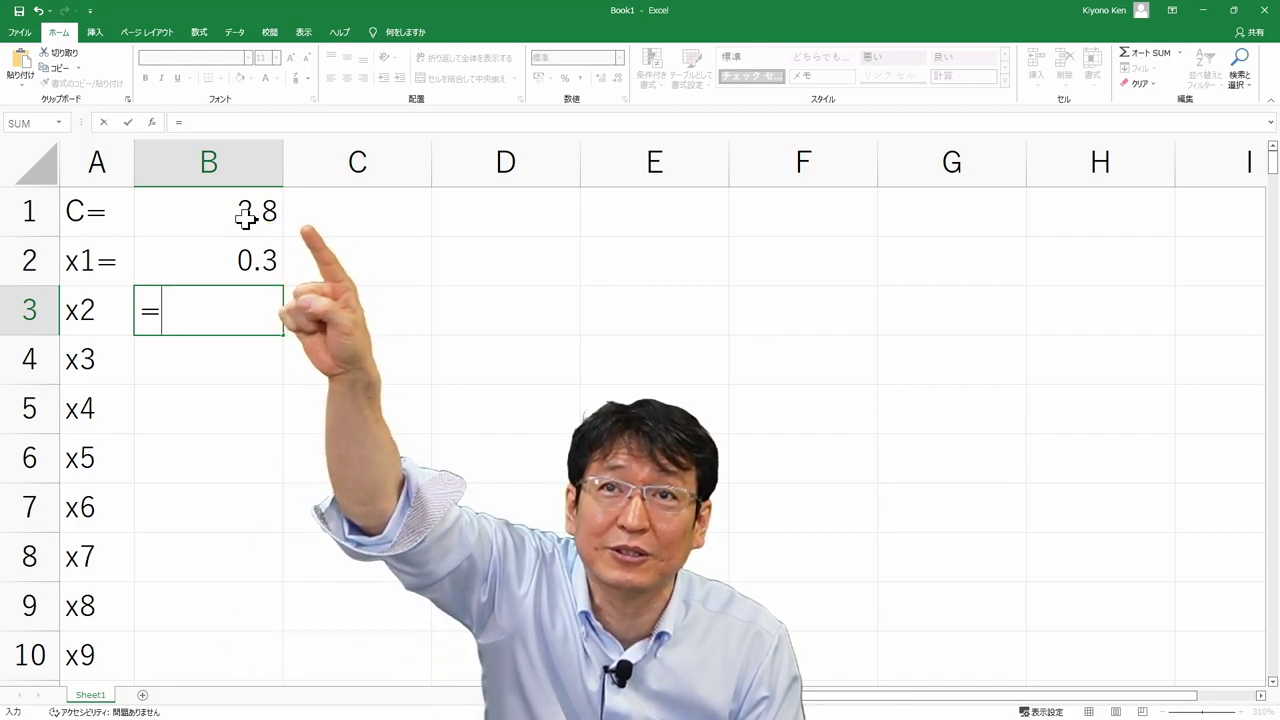
pyautogui.click(246, 219)
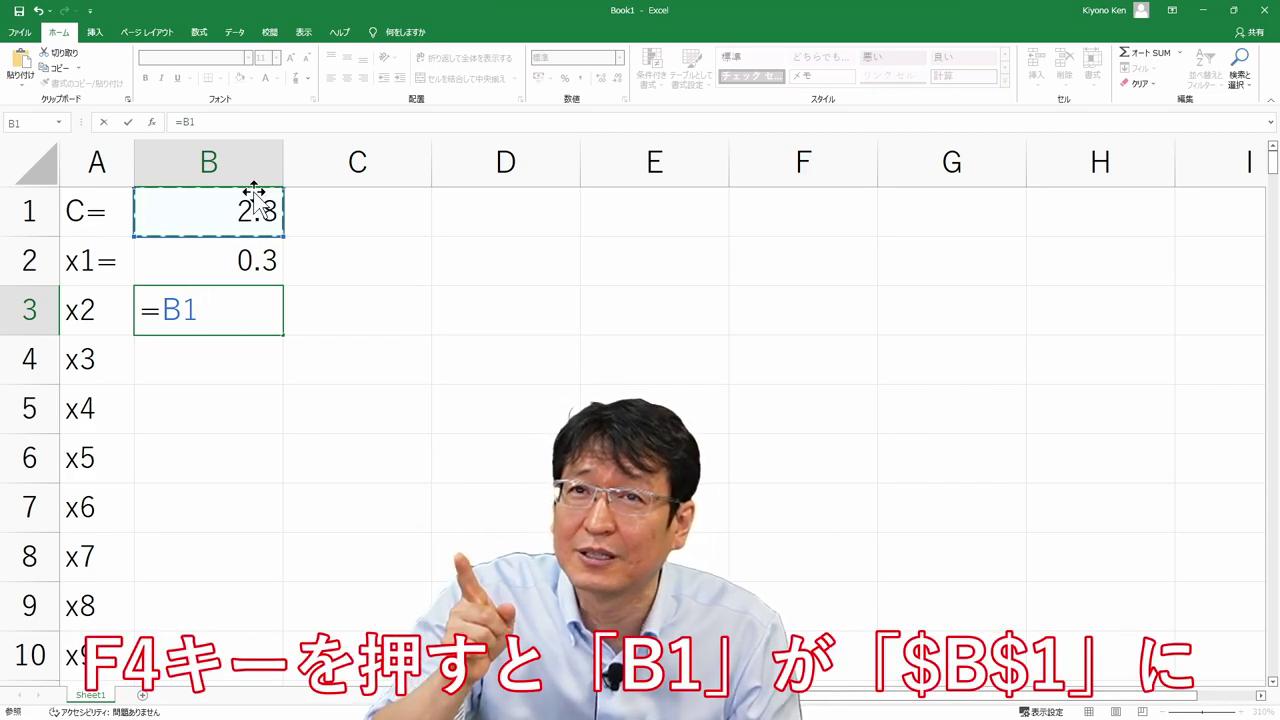
pyautogui.press('F4')
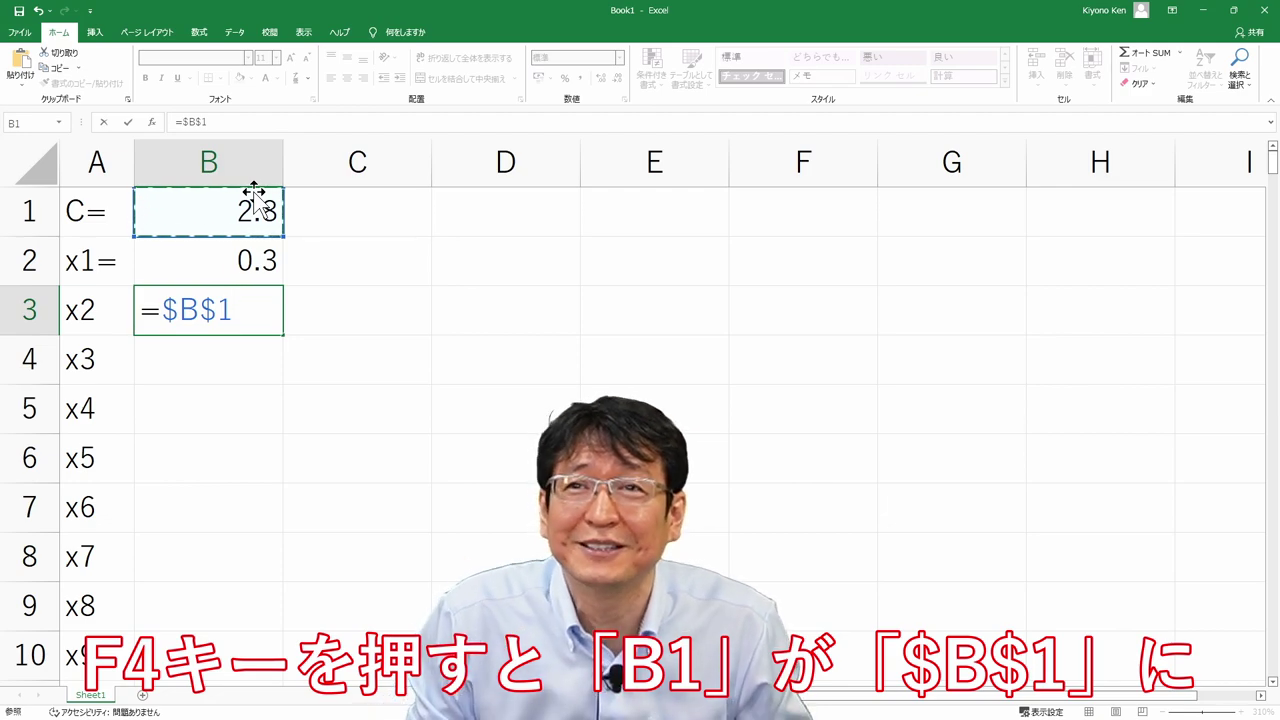
pyautogui.moveTo(254, 192); pyautogui.dragTo(403, 192)
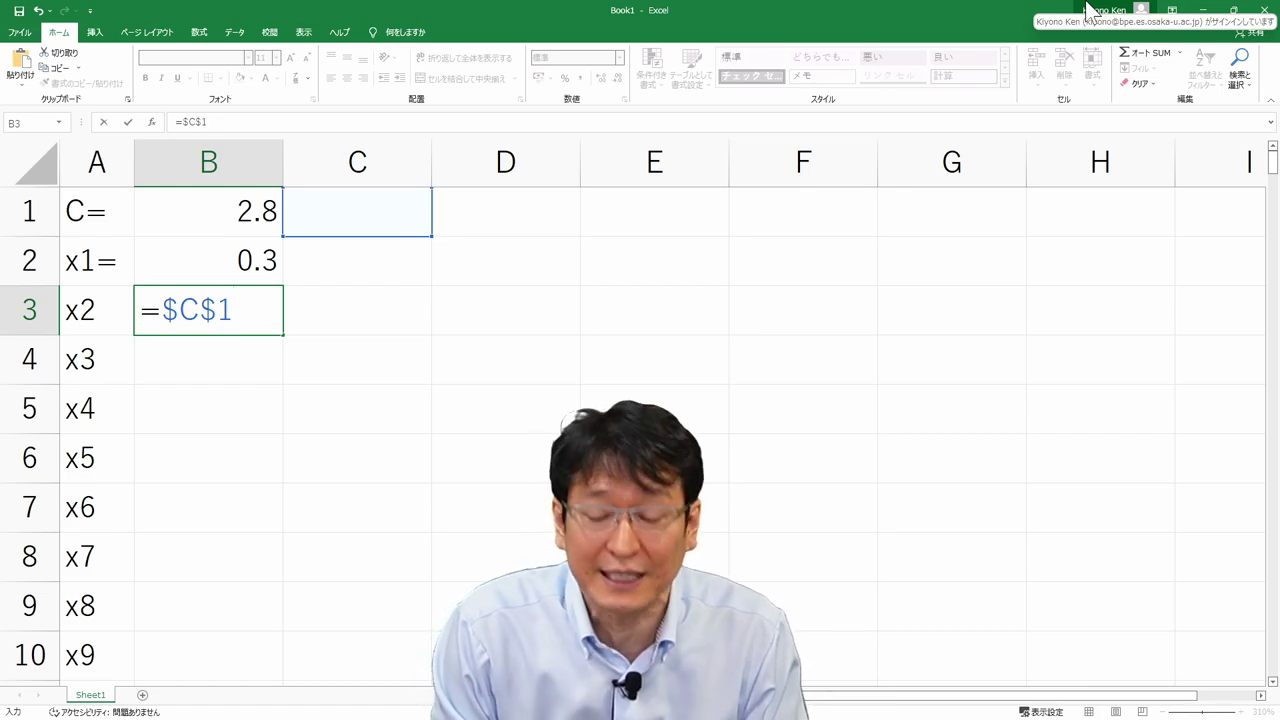
pyautogui.press('BackSpace')
pyautogui.press('BackSpace')
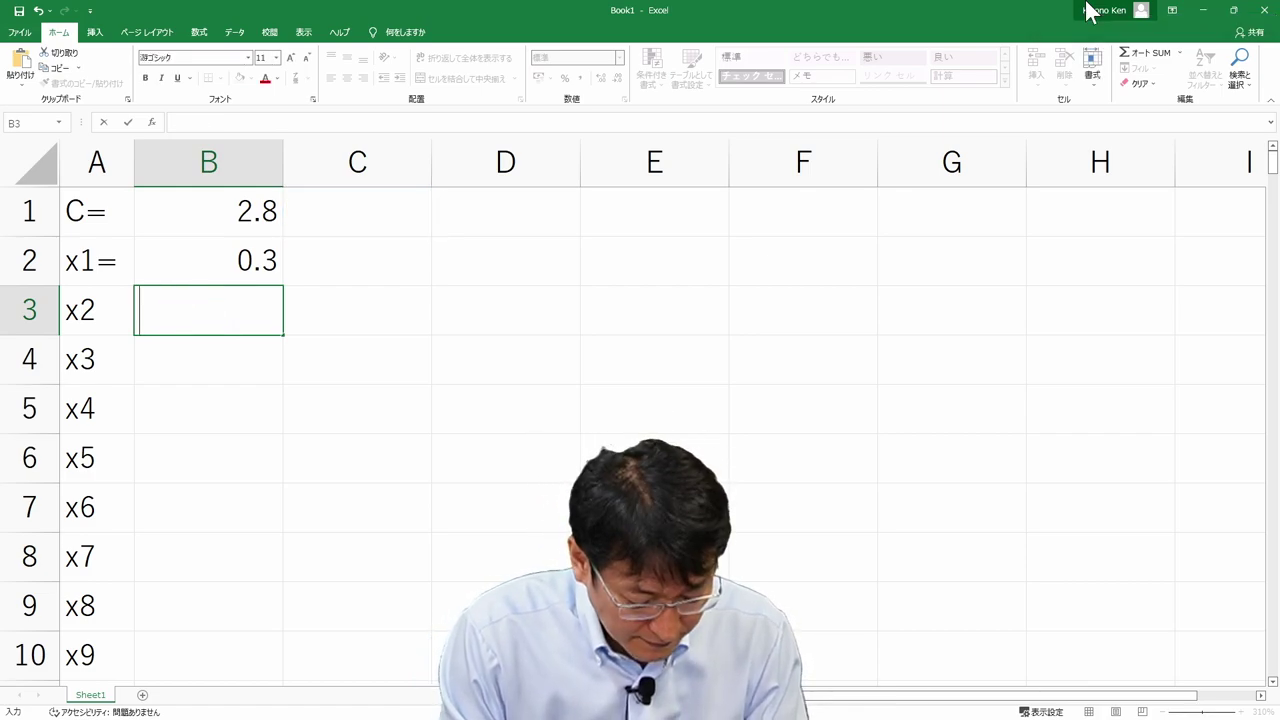
# Step: Begin the x2 formula in cell B3 with an absolute reference to the constant C, $B$1
pyautogui.write('=$')
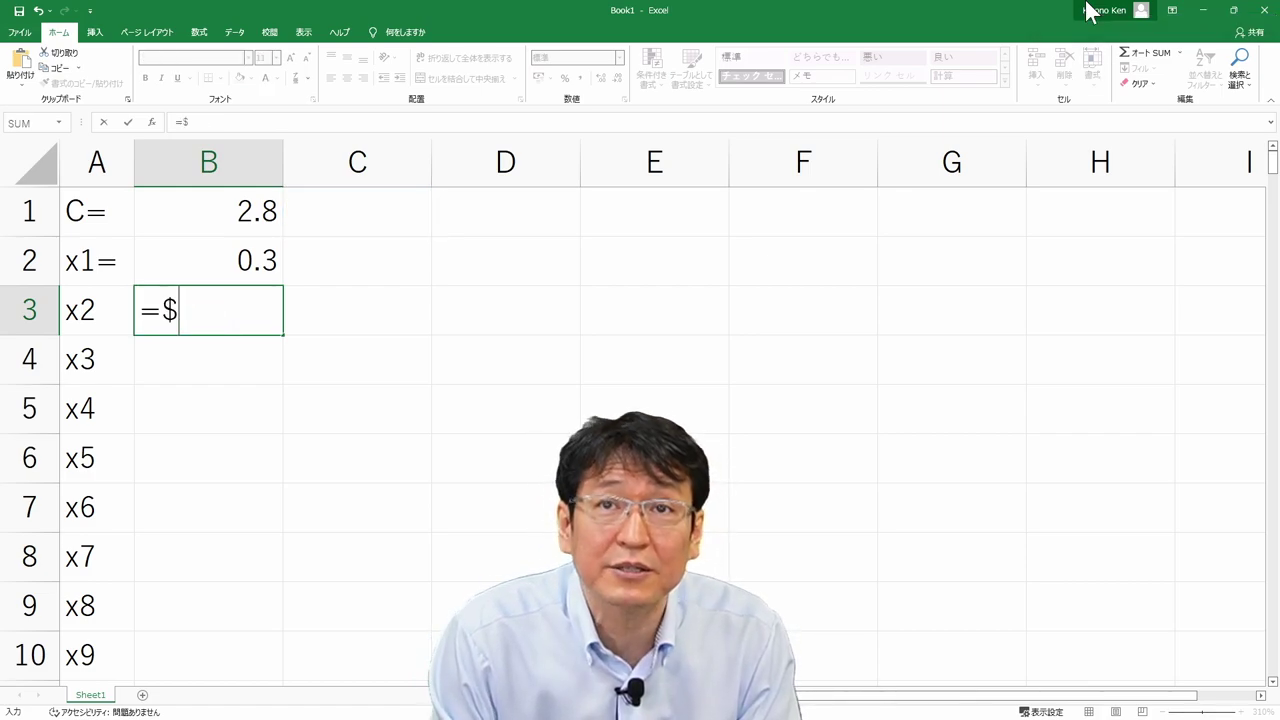
pyautogui.write('B$1')
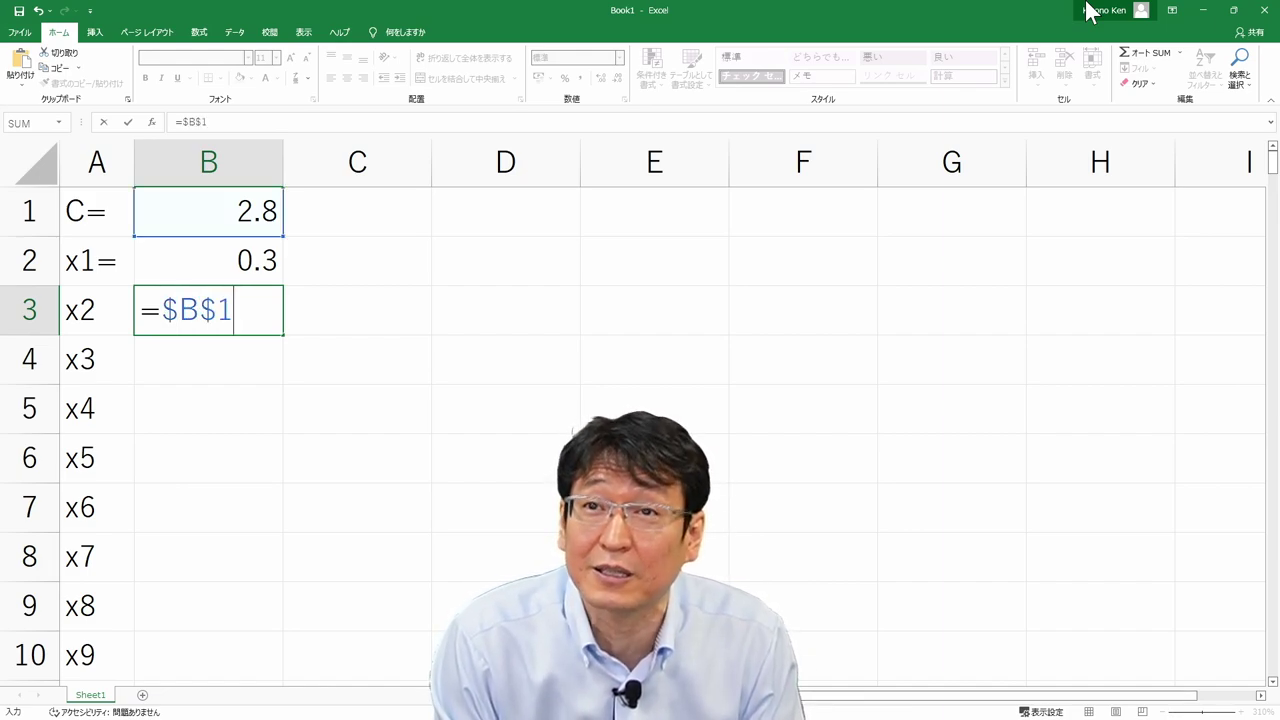
pyautogui.press('BackSpace')
pyautogui.press('BackSpace')
pyautogui.press('BackSpace')
pyautogui.press('BackSpace')
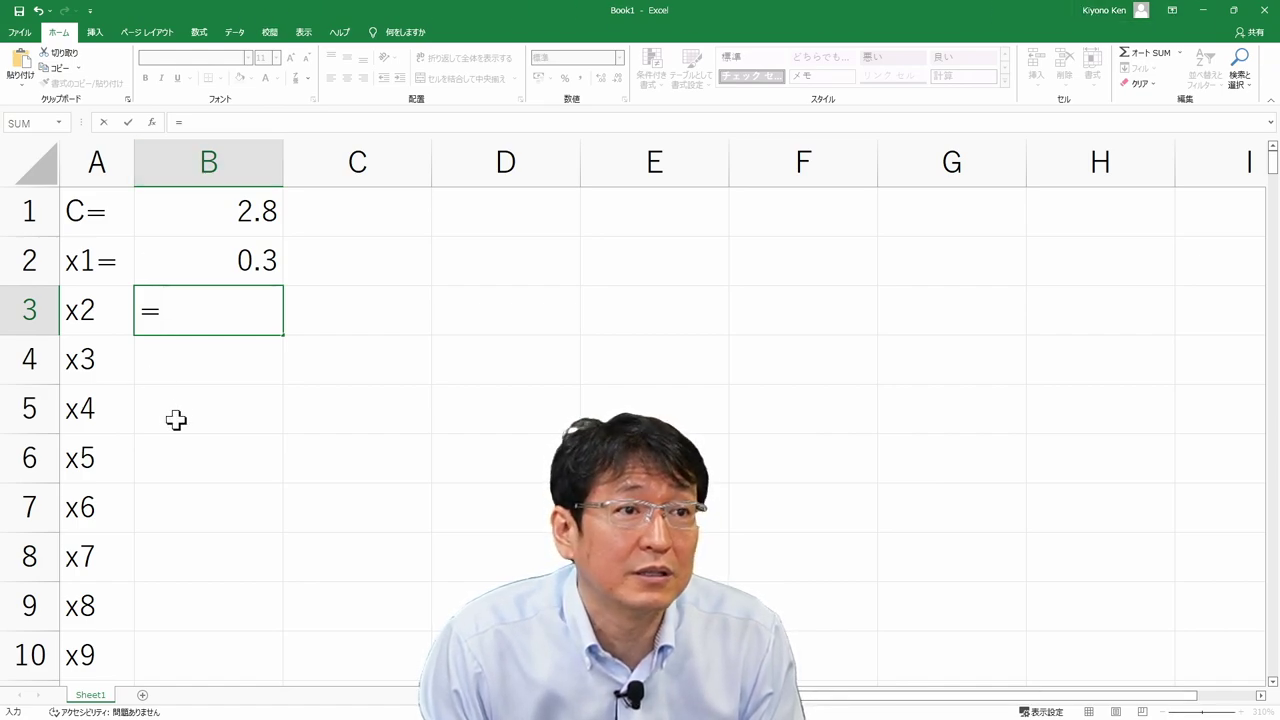
pyautogui.click(241, 211)
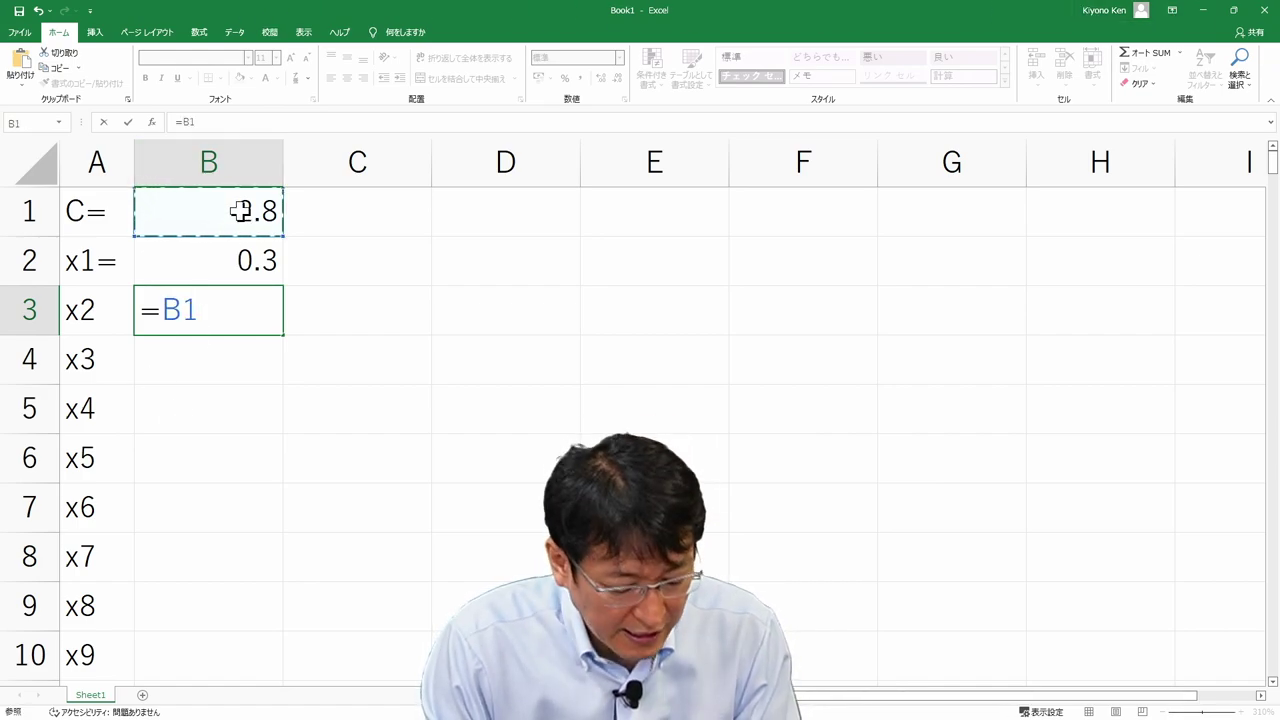
pyautogui.press('F4')
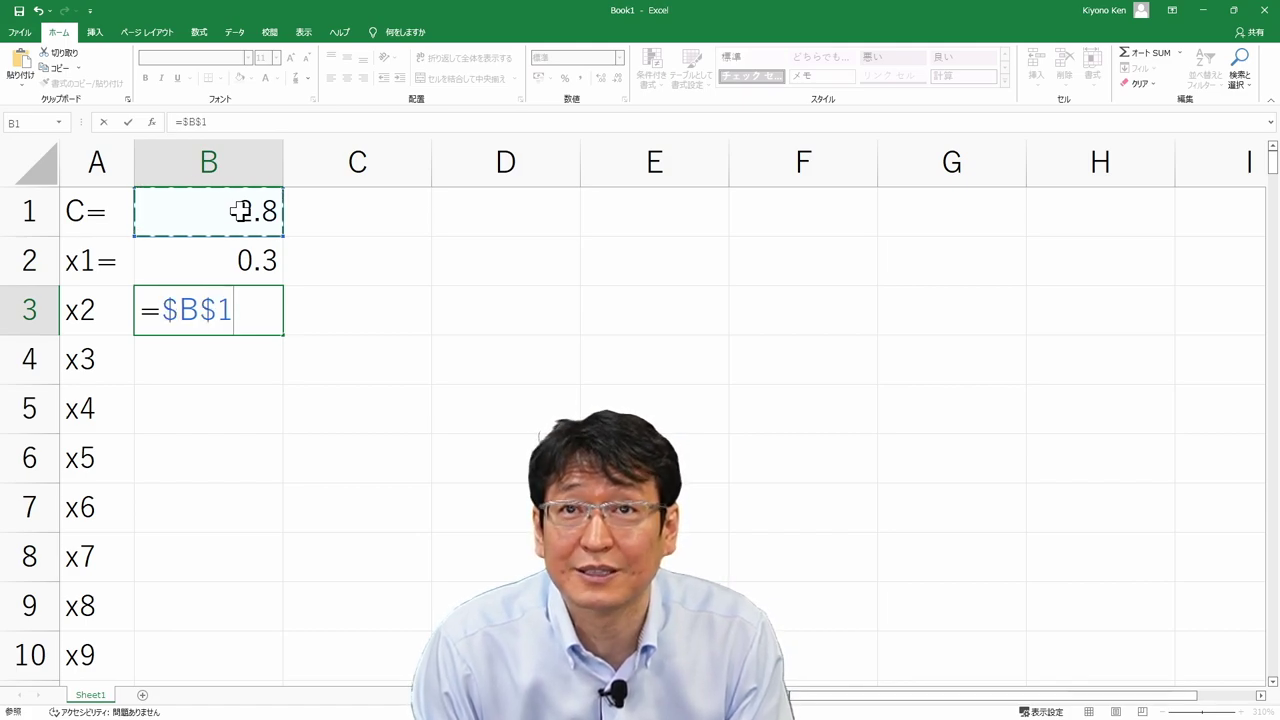
# Step: Complete the x2 formula in B3 as =$B$1*(1-B2)*B2
pyautogui.write('*(')
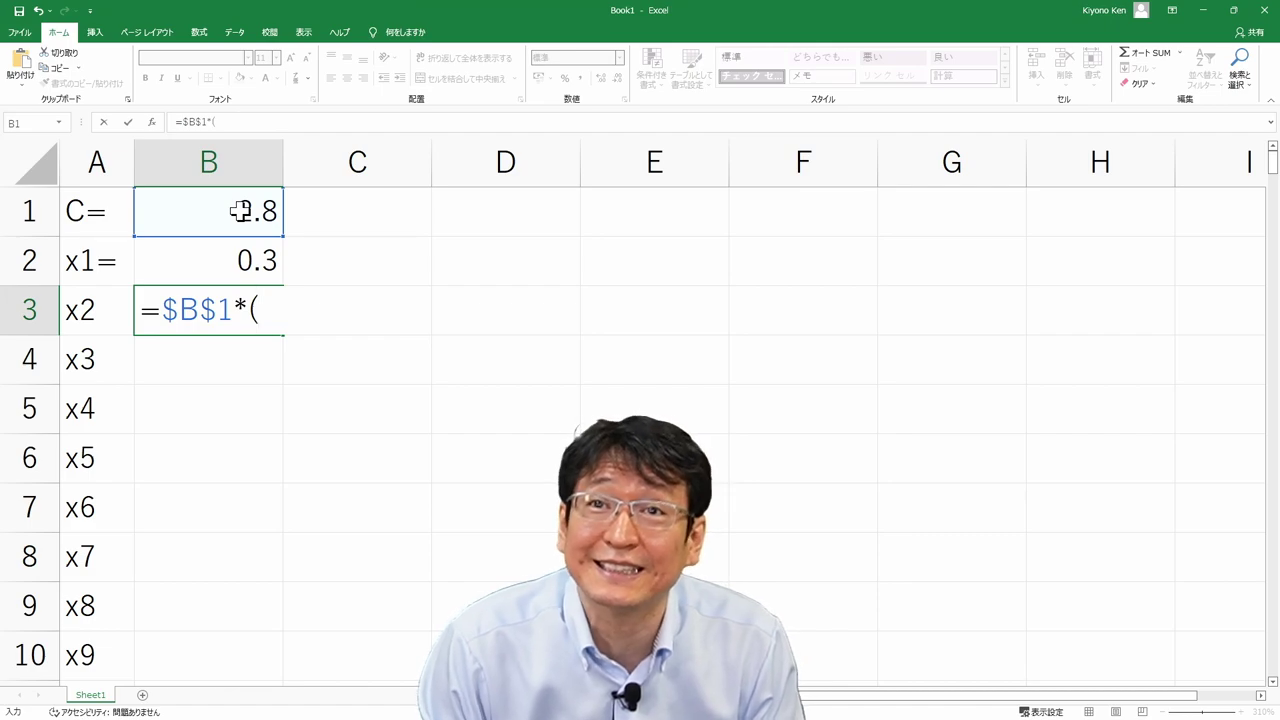
pyautogui.write('1')
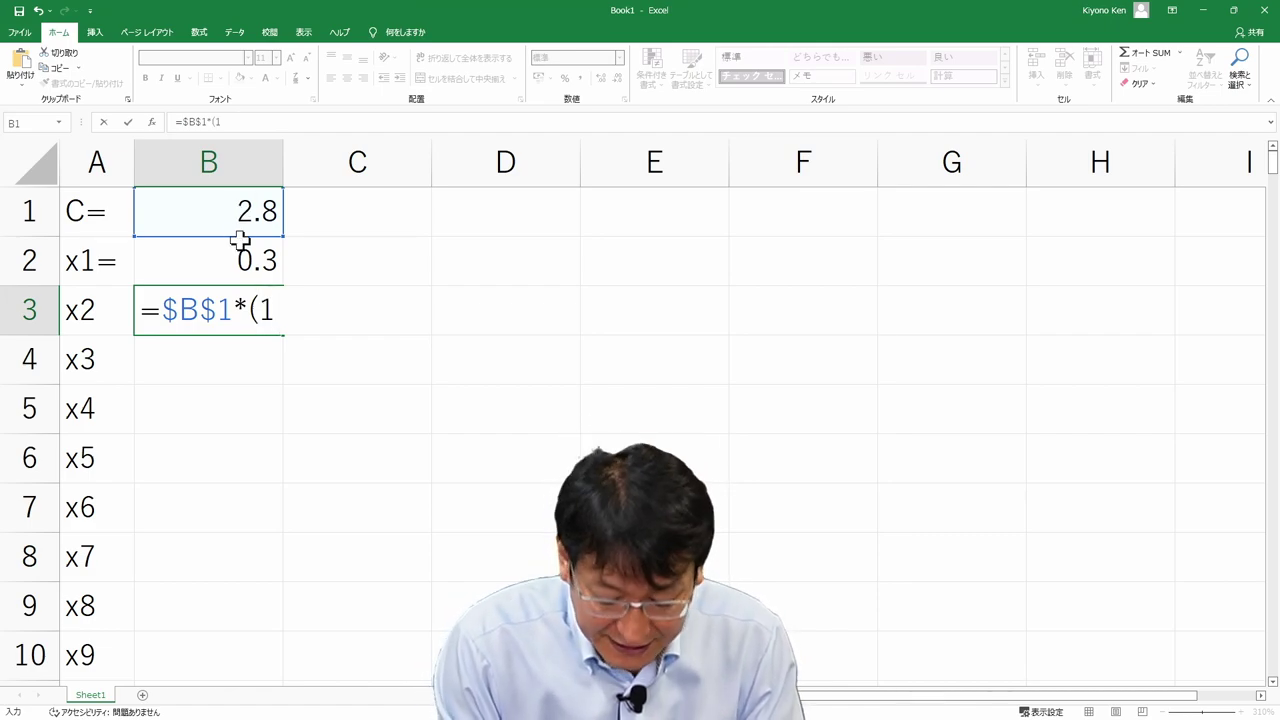
pyautogui.write('-')
pyautogui.click(235, 262)
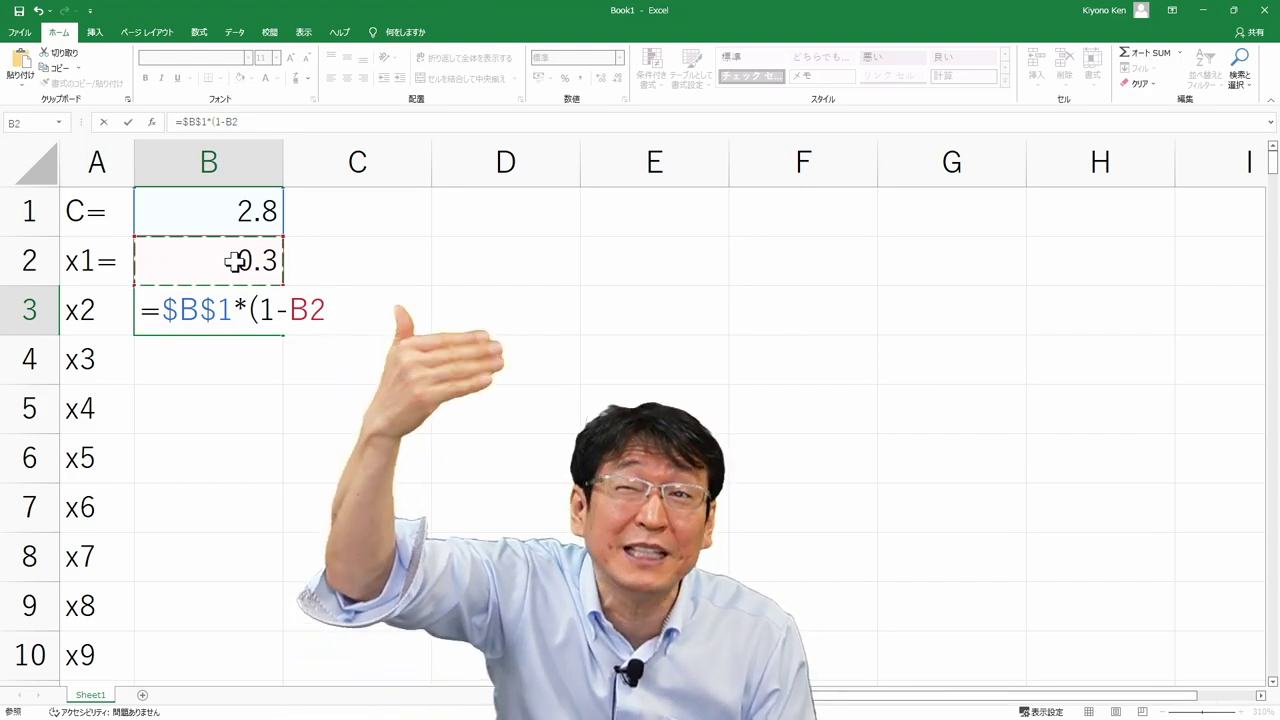
pyautogui.write(')')
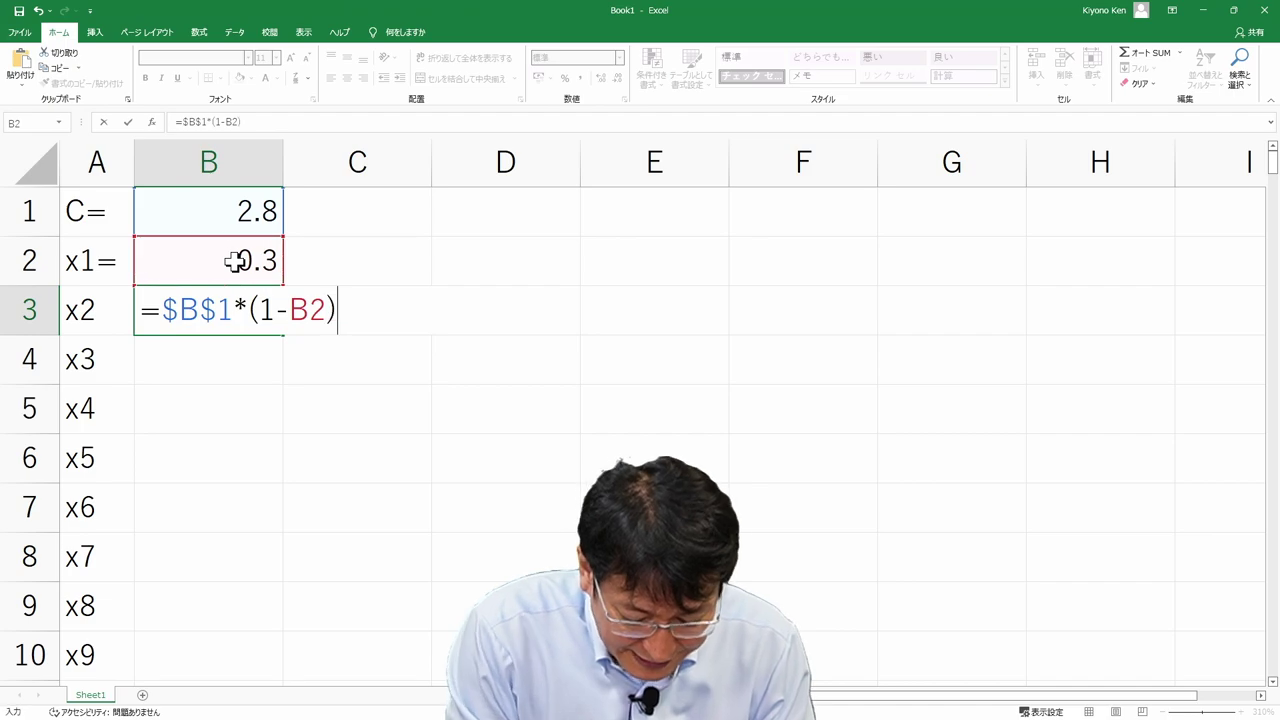
pyautogui.write('*')
pyautogui.click(235, 262)
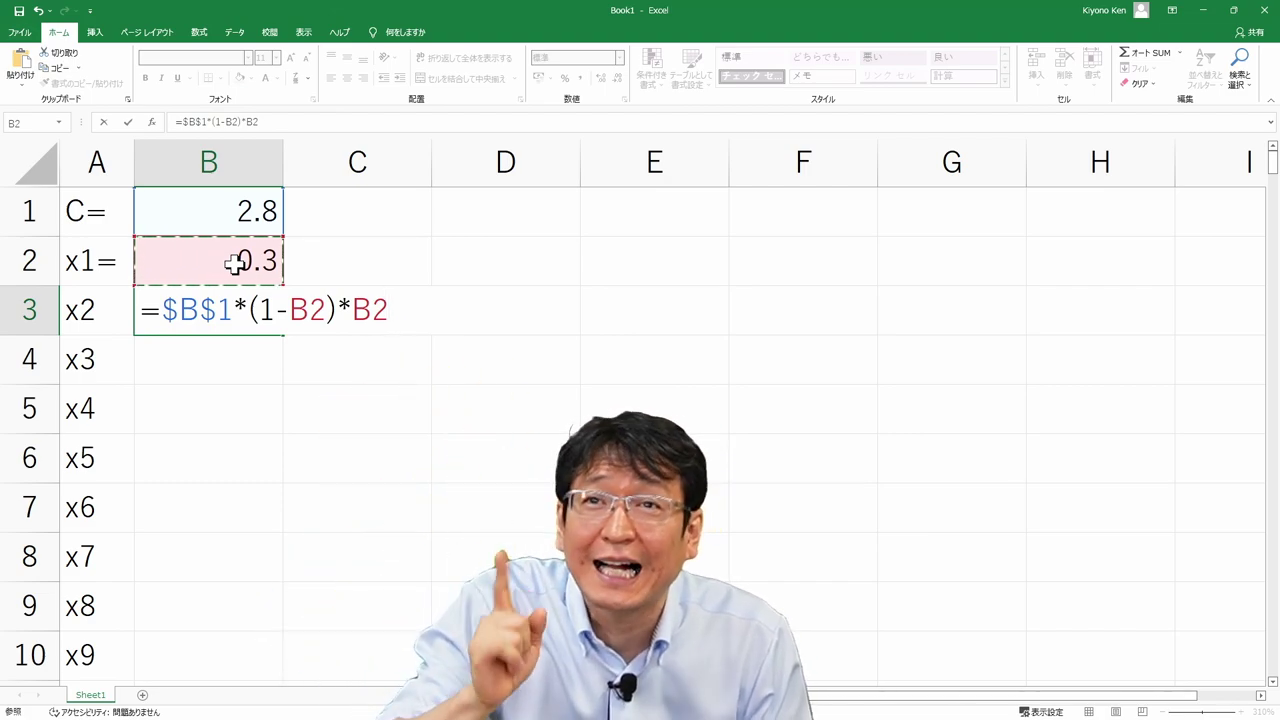
pyautogui.press('Return')
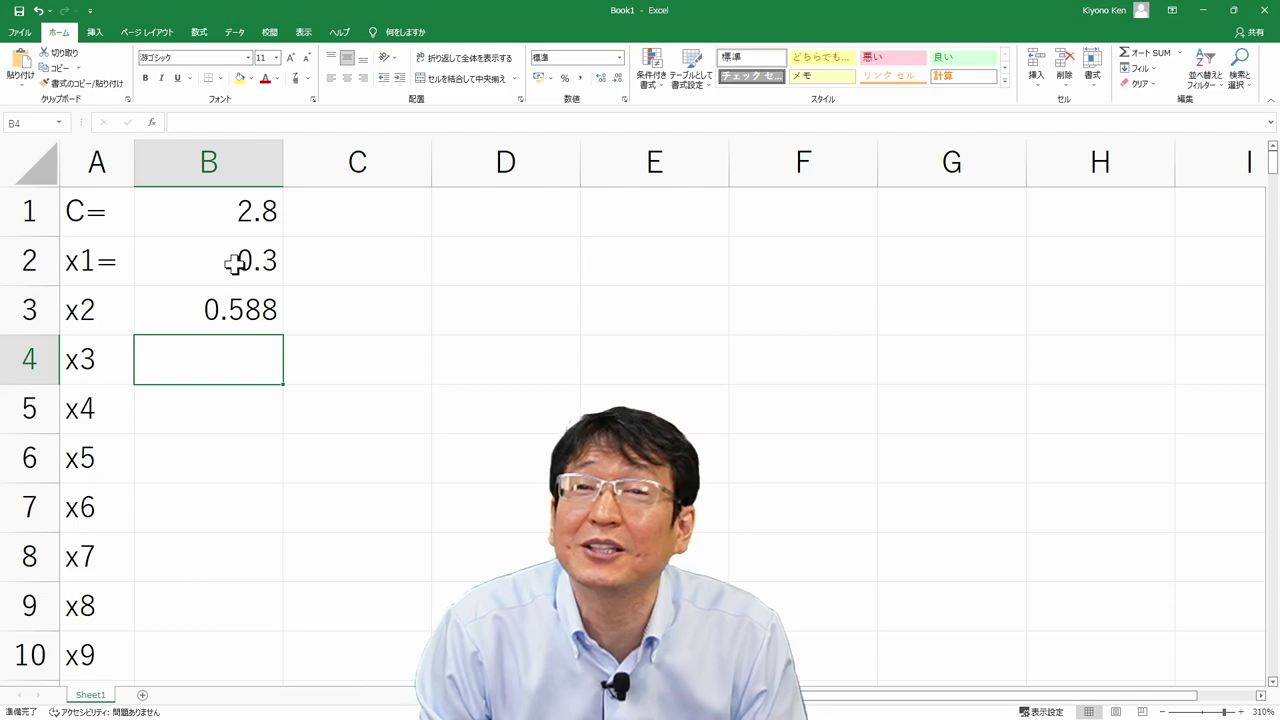
# Step: Copy the x2 formula from B3 into cell B4 beside the x3 label
pyautogui.click(234, 307)
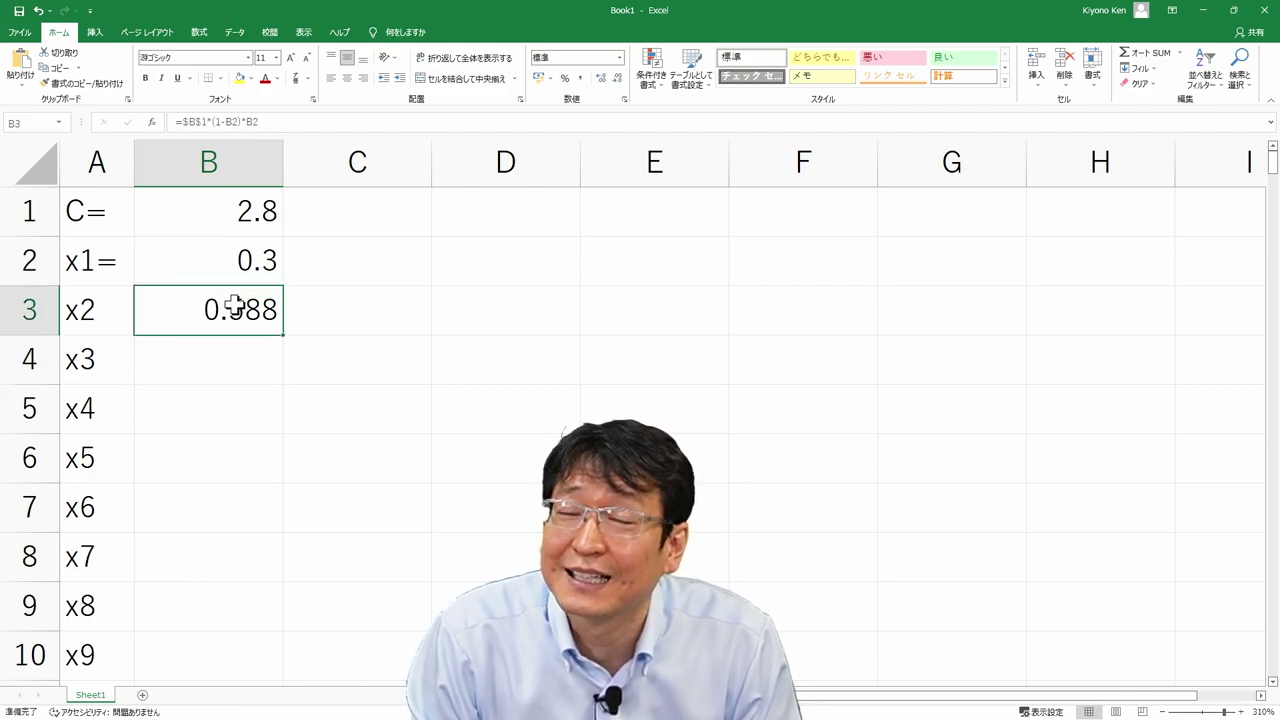
pyautogui.doubleClick(234, 303)
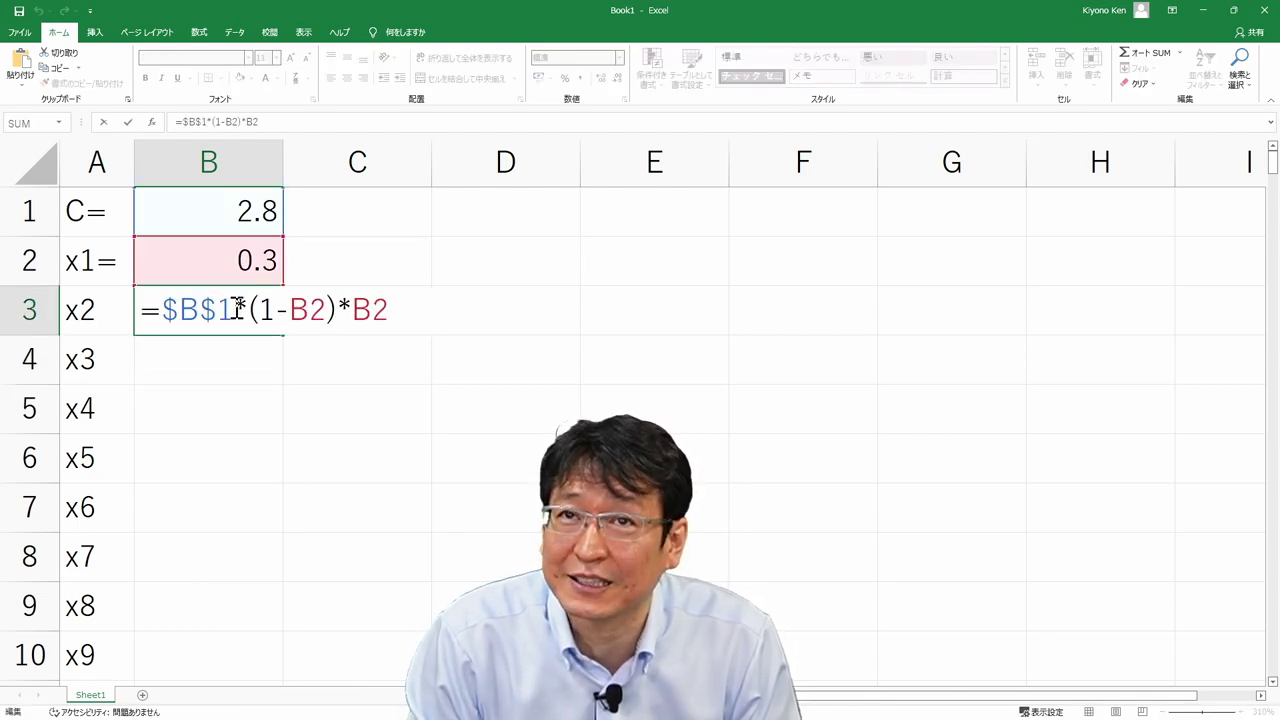
pyautogui.press('Return')
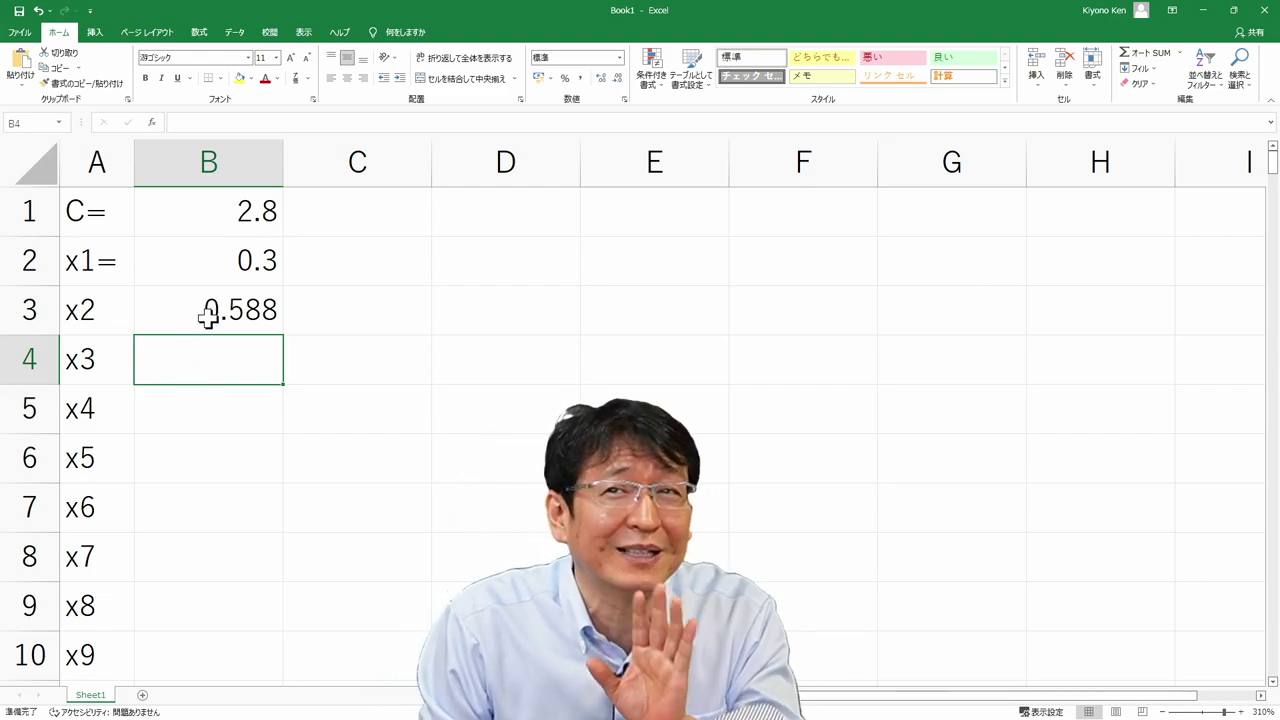
pyautogui.click(208, 318)
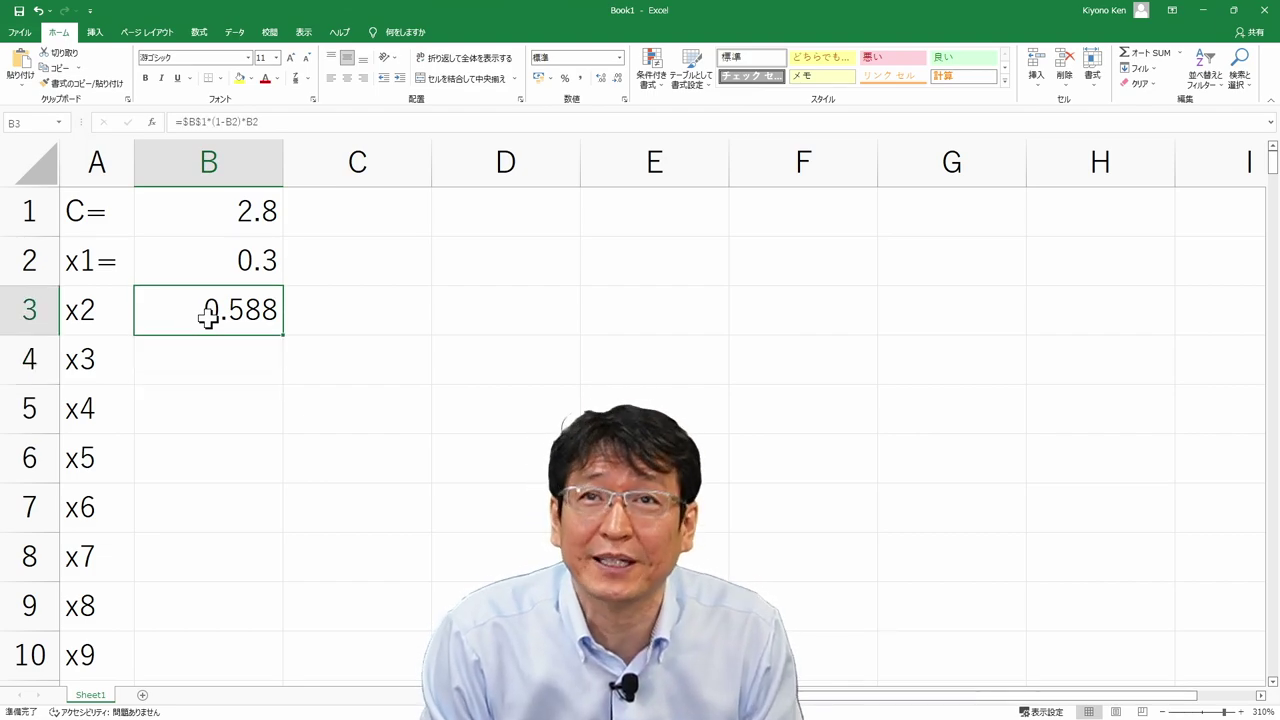
pyautogui.rightClick(209, 320)
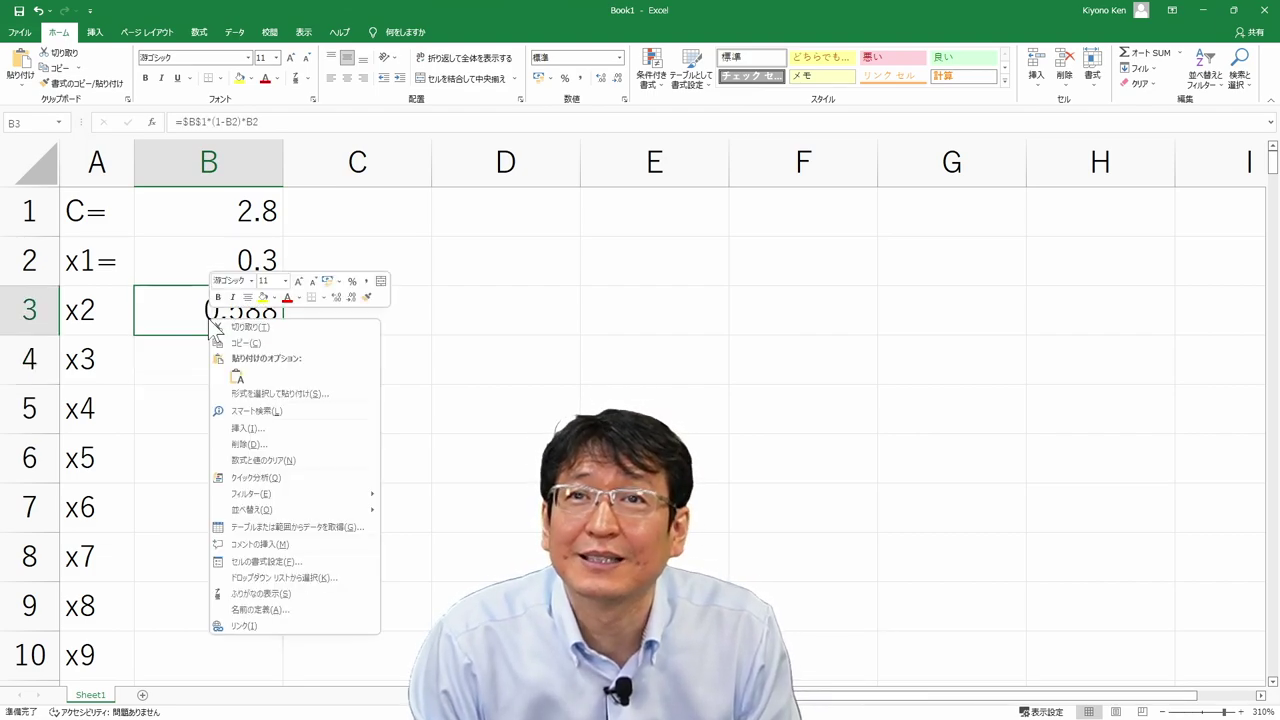
pyautogui.click(200, 320)
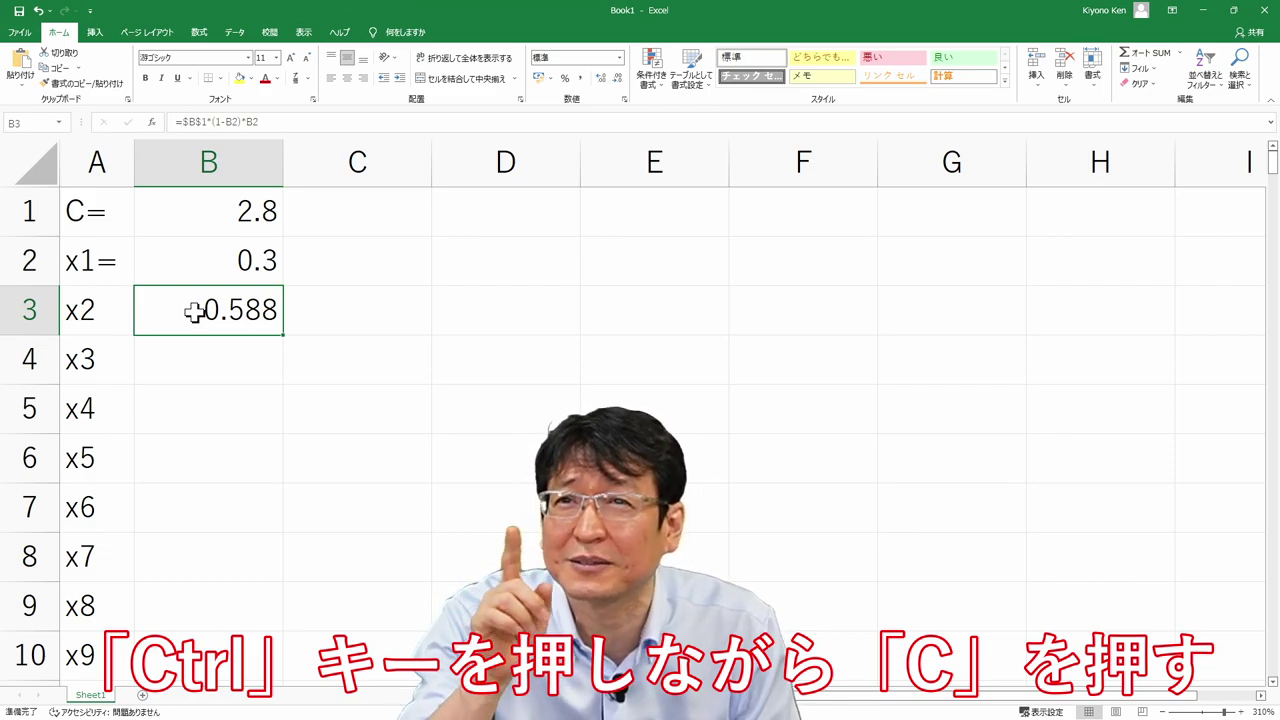
pyautogui.hotkey('ctrl', 'c')
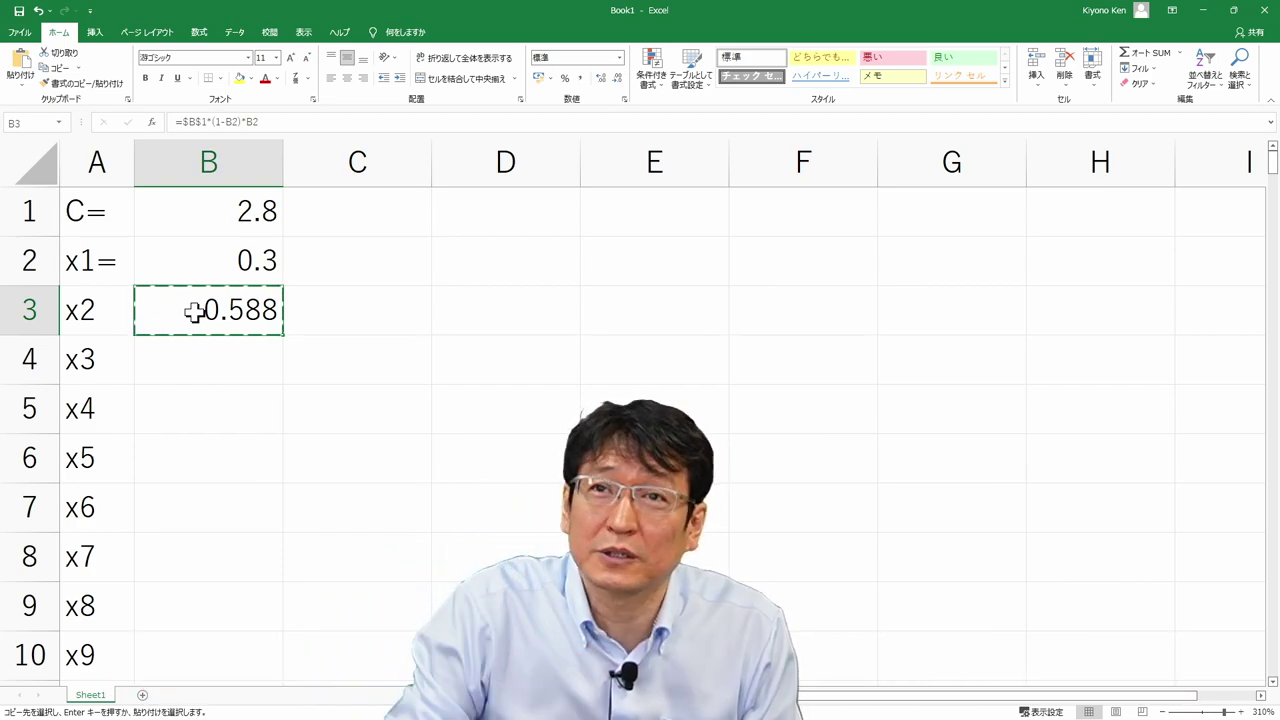
pyautogui.press('Down')
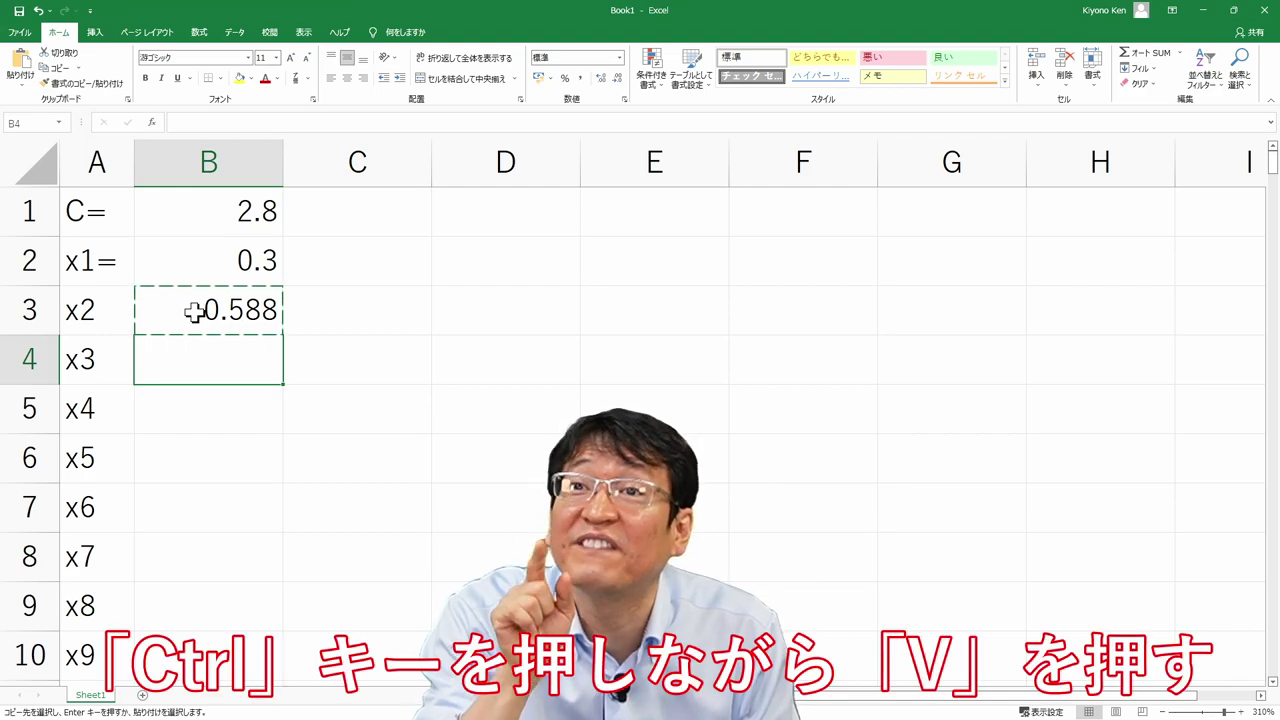
pyautogui.hotkey('ctrl', 'v')
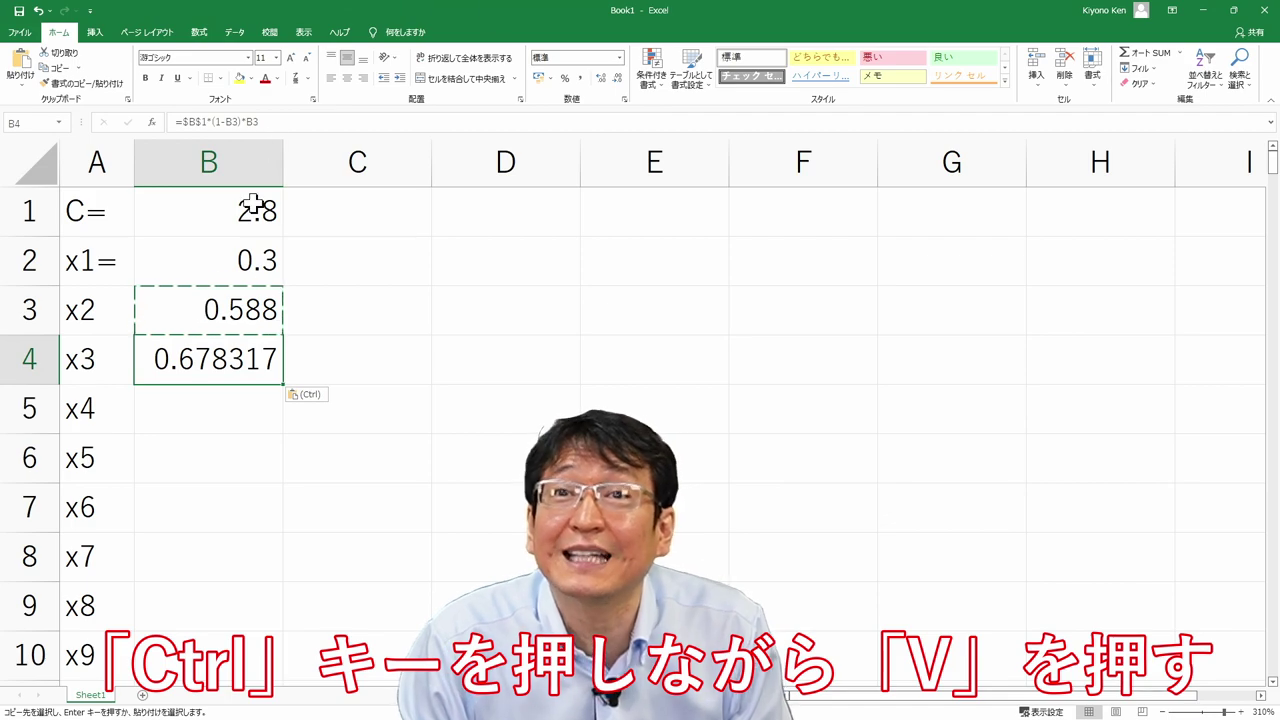
# Step: Examine the formulas in B3 and B4 and the starting value in B2 to compare which cells each formula refers to
pyautogui.doubleClick(220, 366)
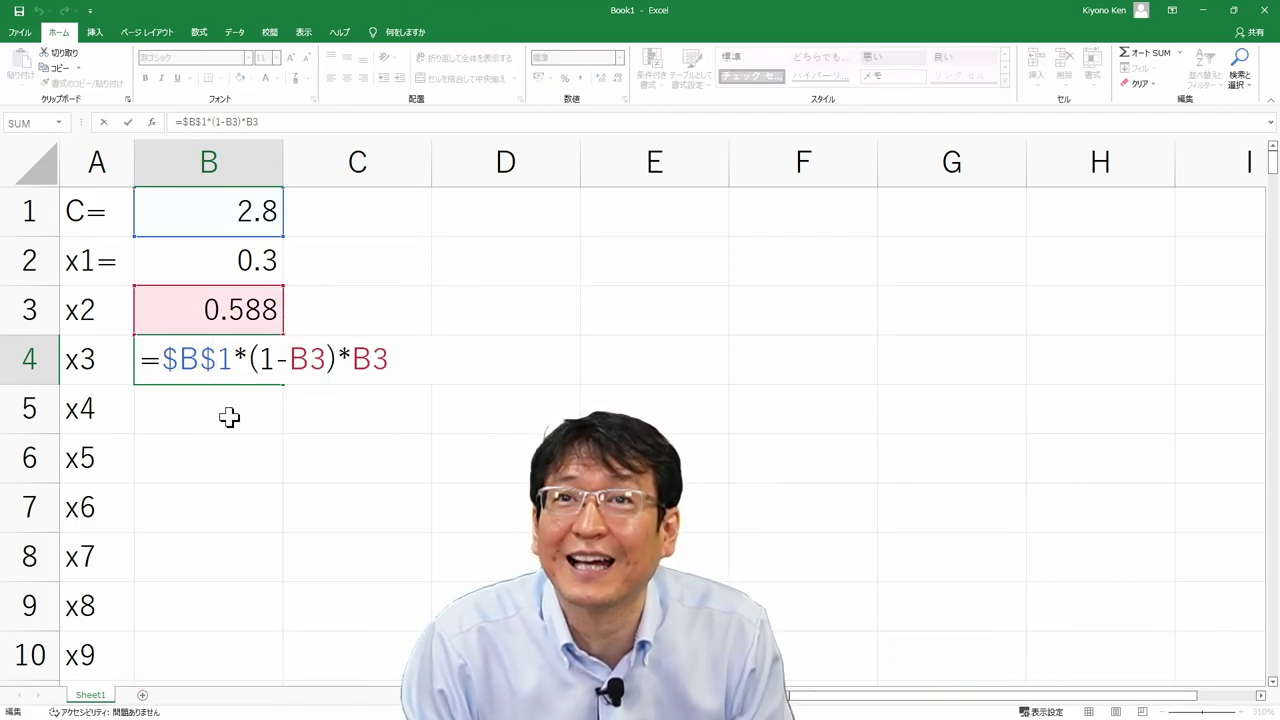
pyautogui.press('Escape')
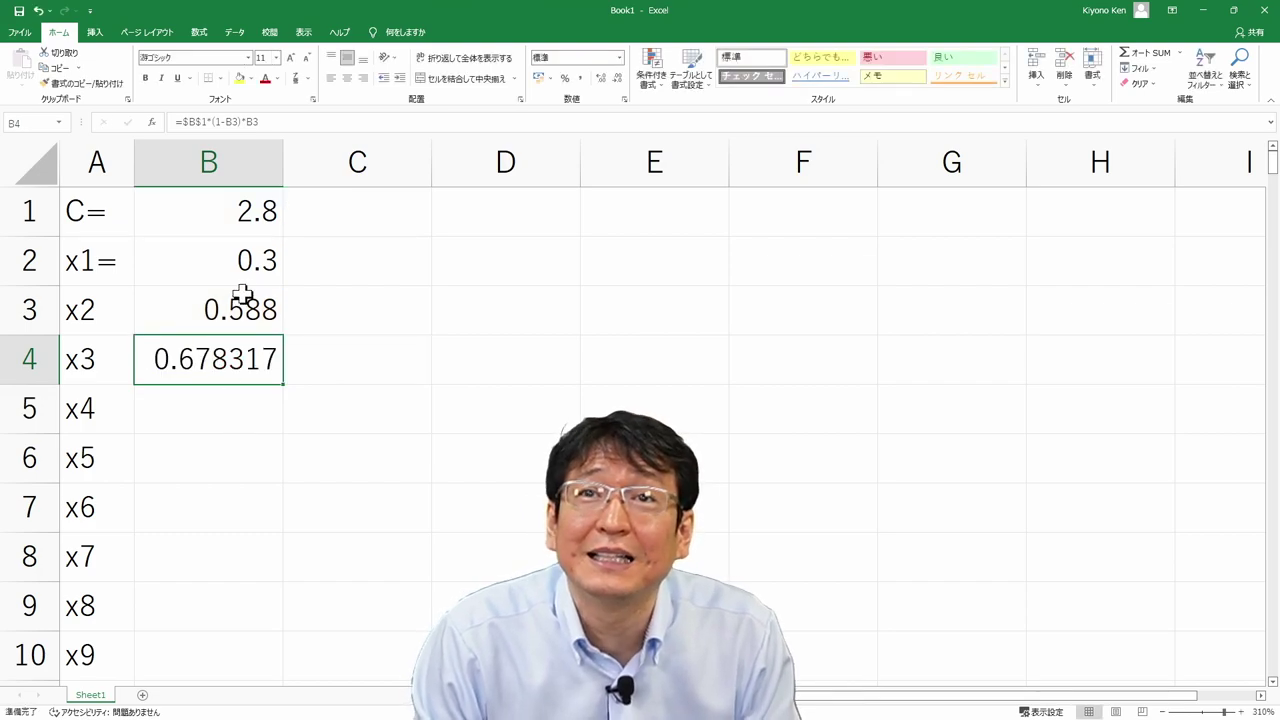
pyautogui.click(254, 260)
pyautogui.doubleClick(254, 262)
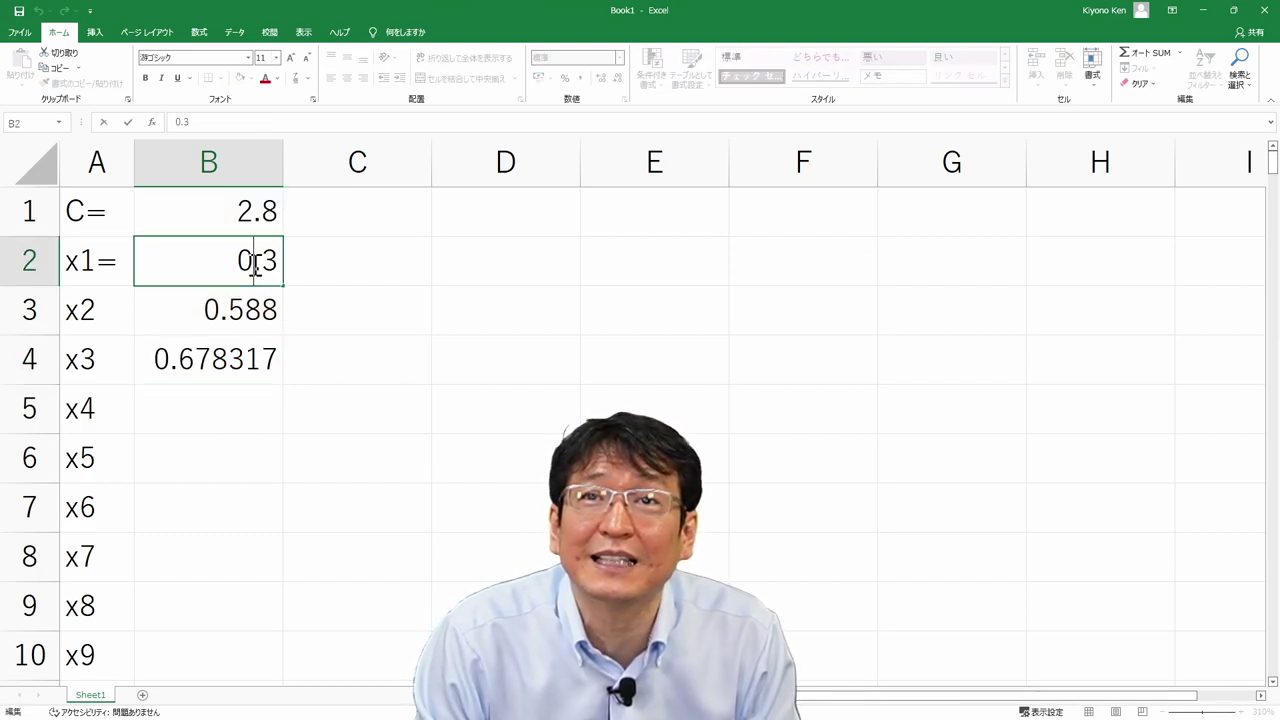
pyautogui.click(234, 329)
pyautogui.doubleClick(234, 327)
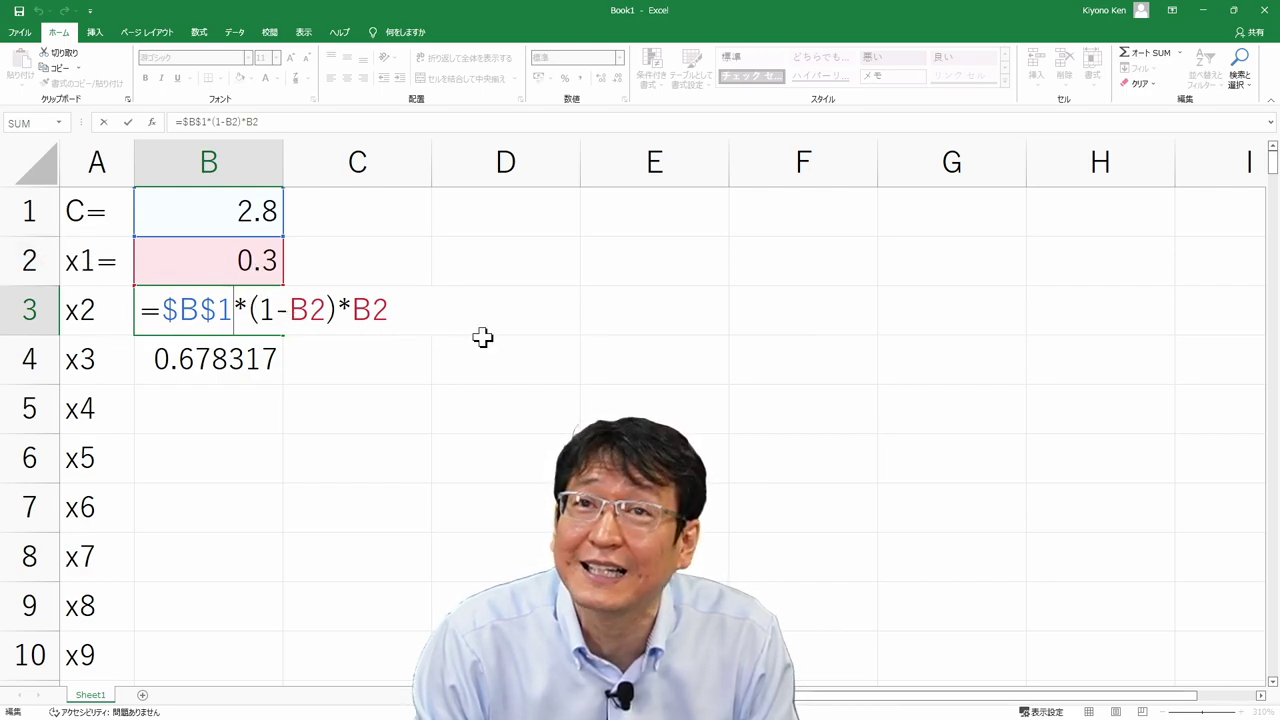
pyautogui.press('Return')
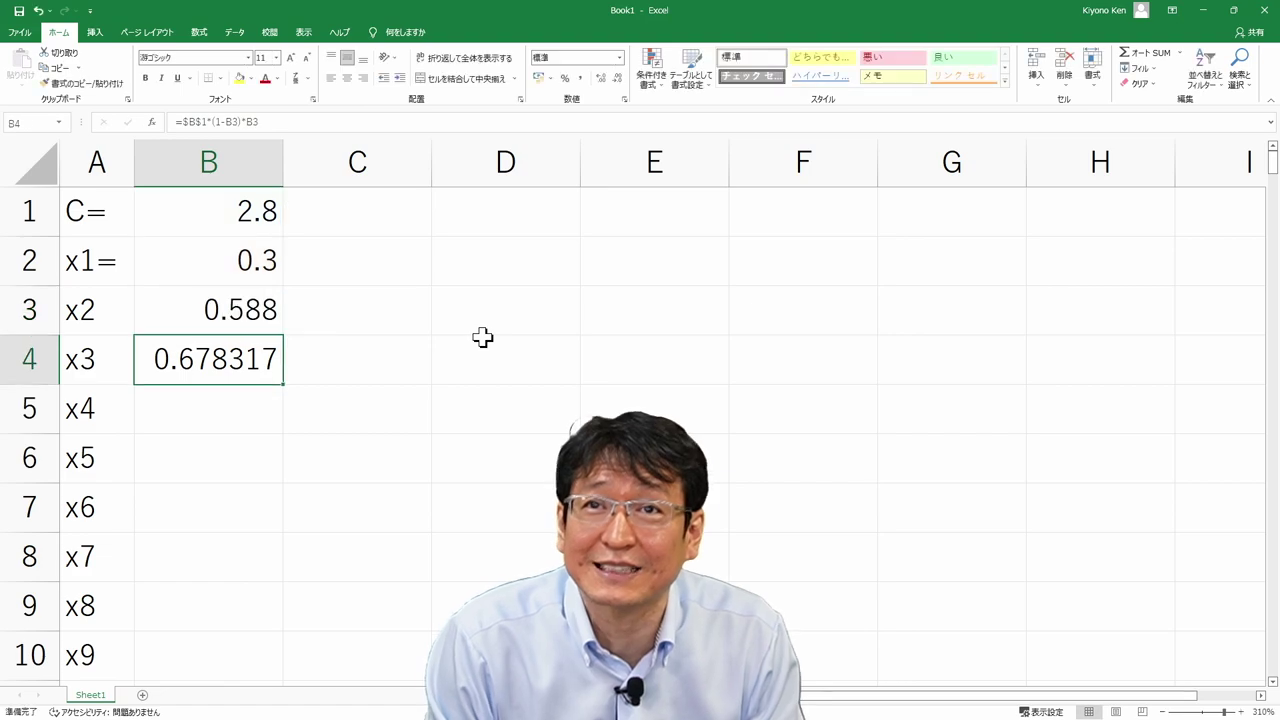
pyautogui.doubleClick(190, 352)
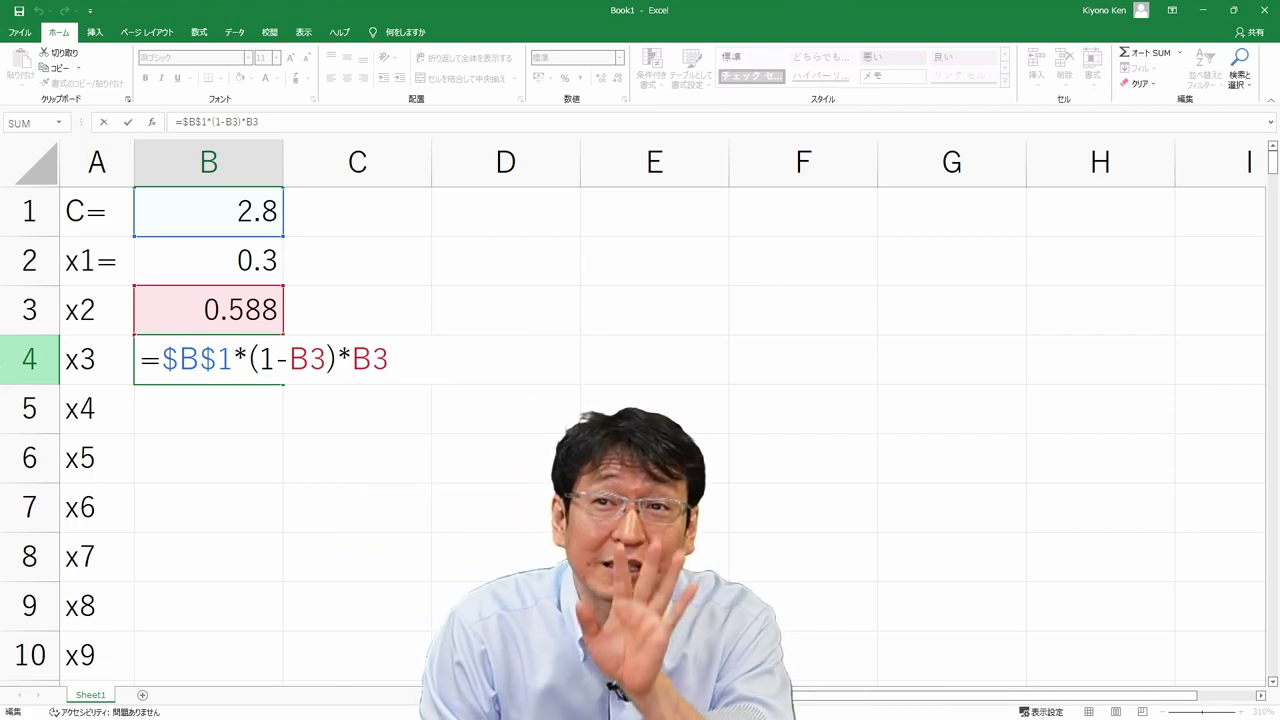
pyautogui.press('Return')
# Step: Copy the x3 formula from B4 into cells B5 and B6 for x4 and x5
pyautogui.click(208, 359)
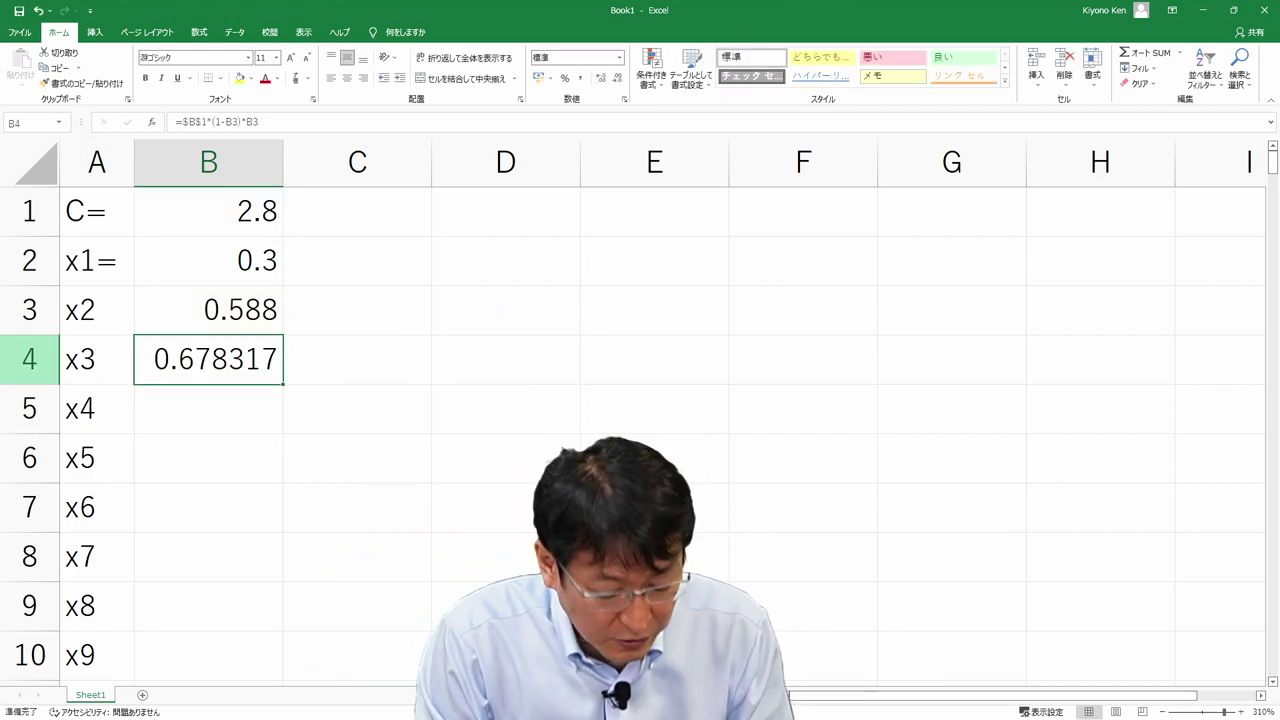
pyautogui.hotkey('ctrl', 'c')
pyautogui.click(208, 409)
pyautogui.hotkey('ctrl', 'v')
pyautogui.click(208, 458)
pyautogui.hotkey('ctrl', 'v')
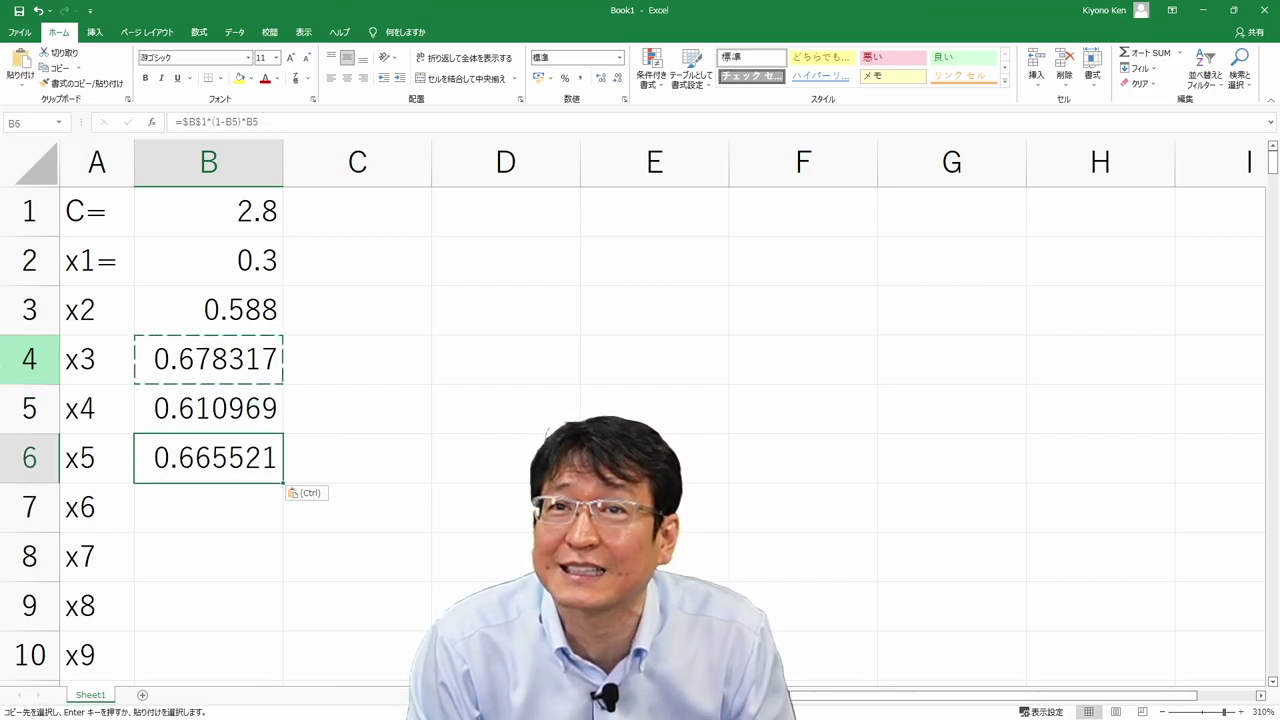
# Step: Copy the x5 formula from B6 down column B into B7 through B166
pyautogui.hotkey('ctrl', 'c')
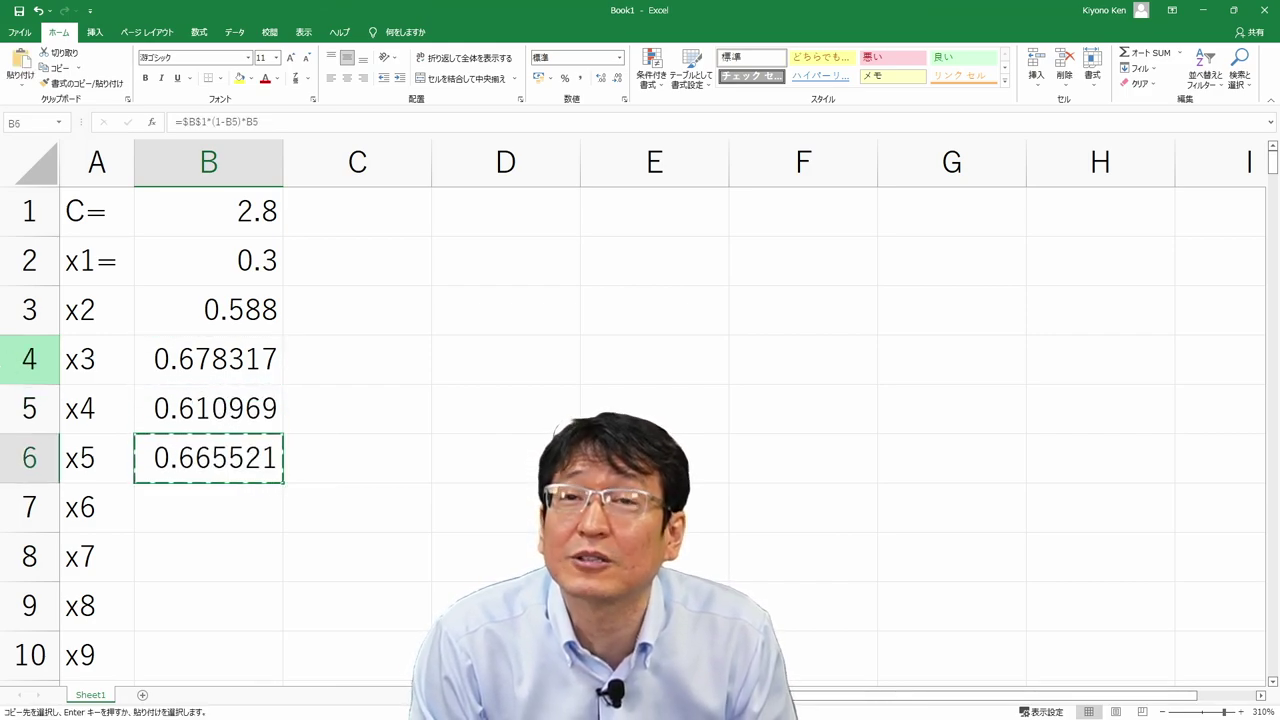
pyautogui.click(96, 458)
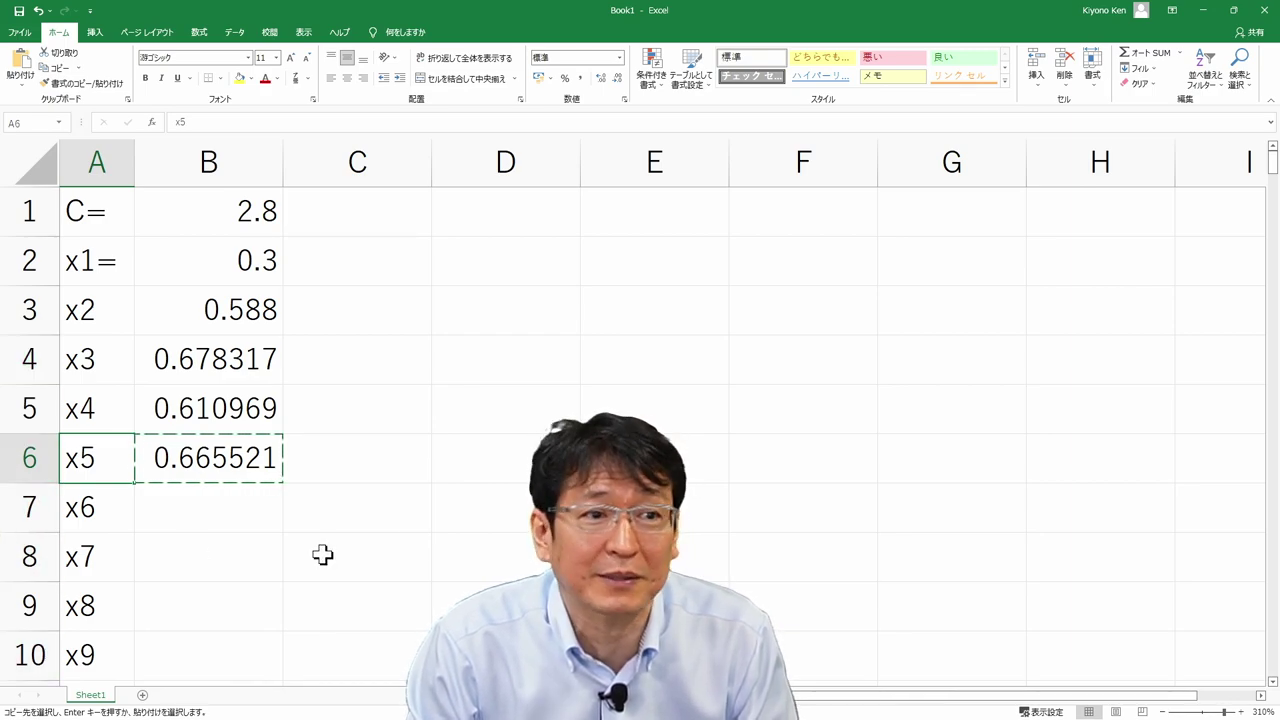
pyautogui.moveTo(266, 524); pyautogui.dragTo(206, 346)
pyautogui.hotkey('ctrl', 'v')
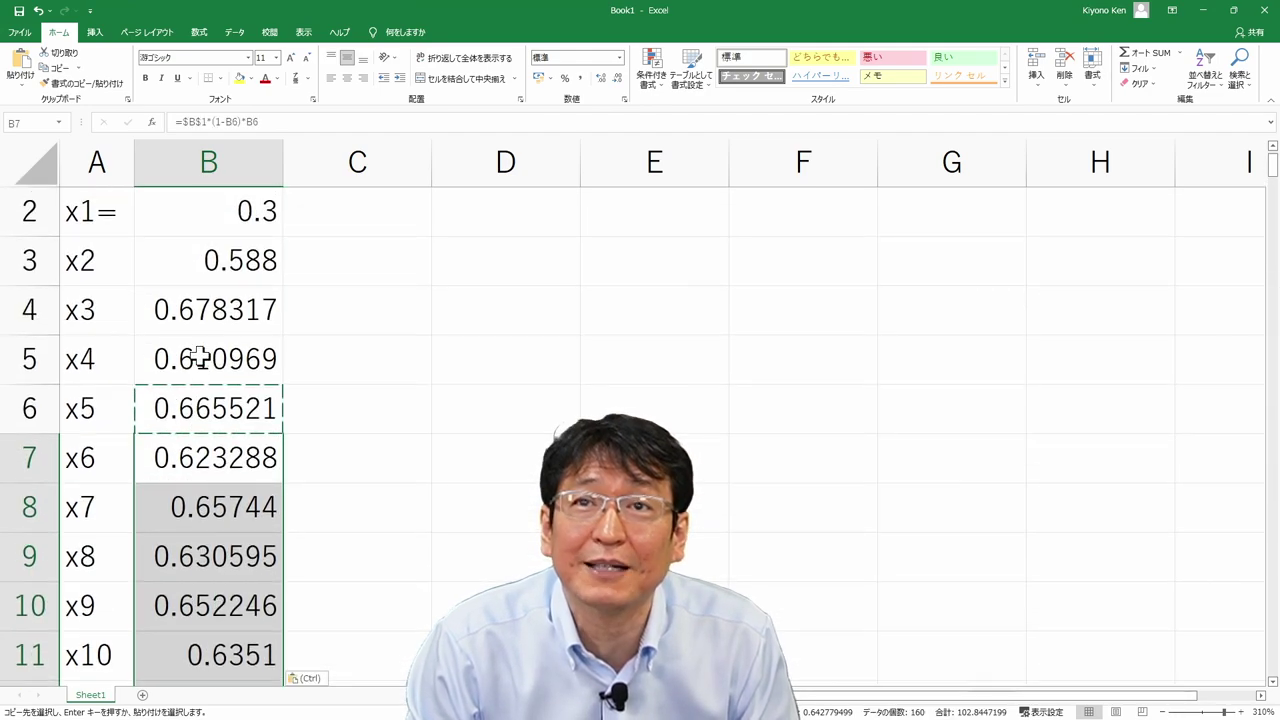
# Step: Check how far the formulas in column B and the labels in column A extend by going to each column's last filled cell
pyautogui.press('Down')
pyautogui.press('Down')
pyautogui.press('Down')
pyautogui.press('Down')
pyautogui.hotkey('ctrl', 'Down')
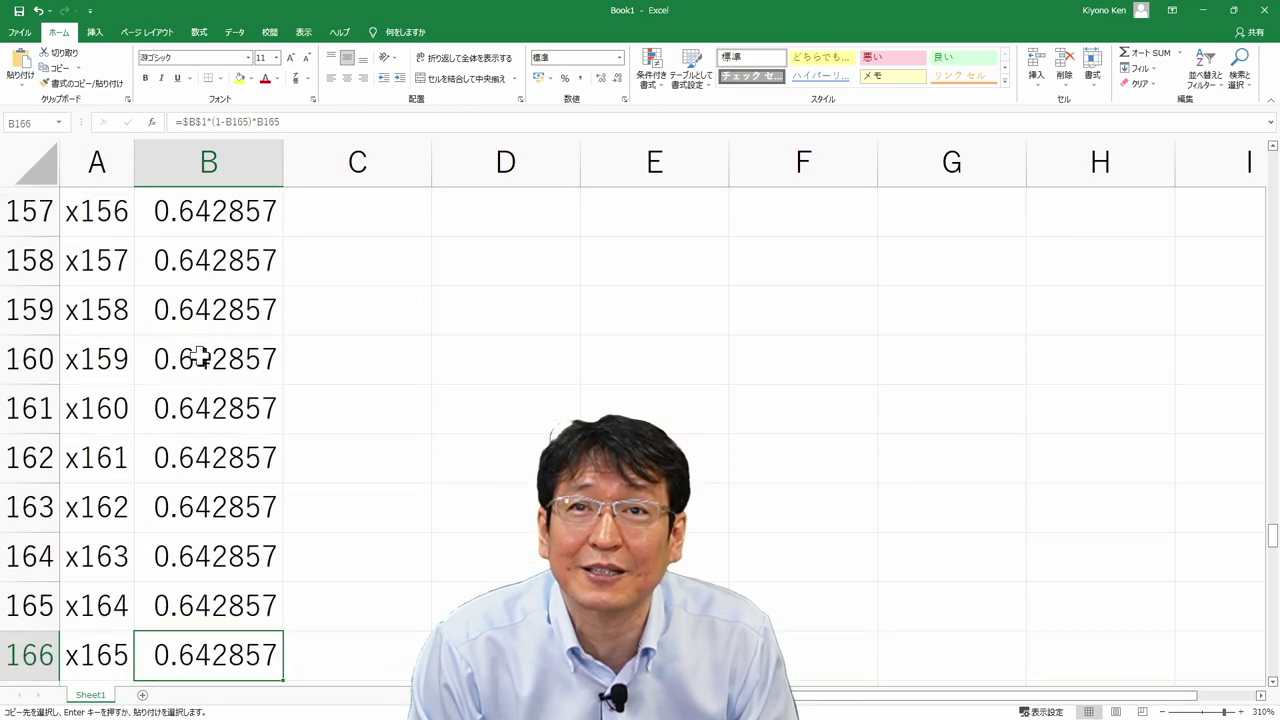
pyautogui.hotkey('ctrl', 'Up')
pyautogui.press('Left')
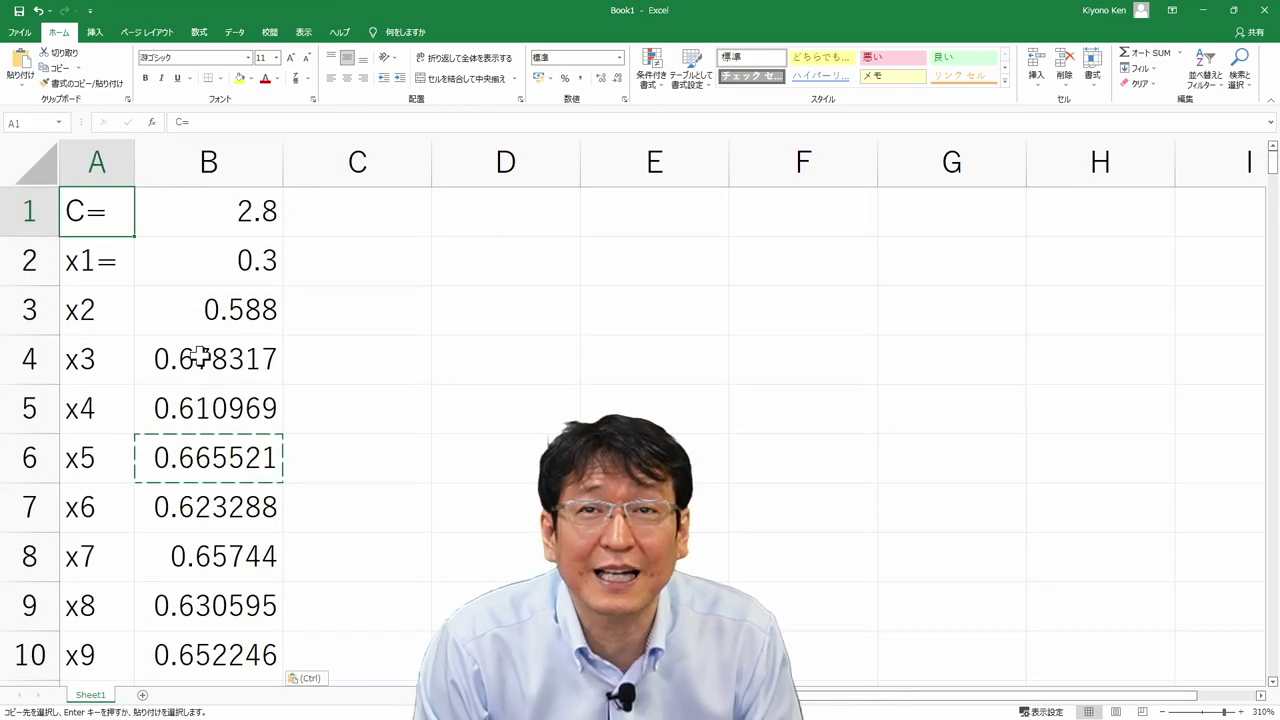
pyautogui.press('ctrl')
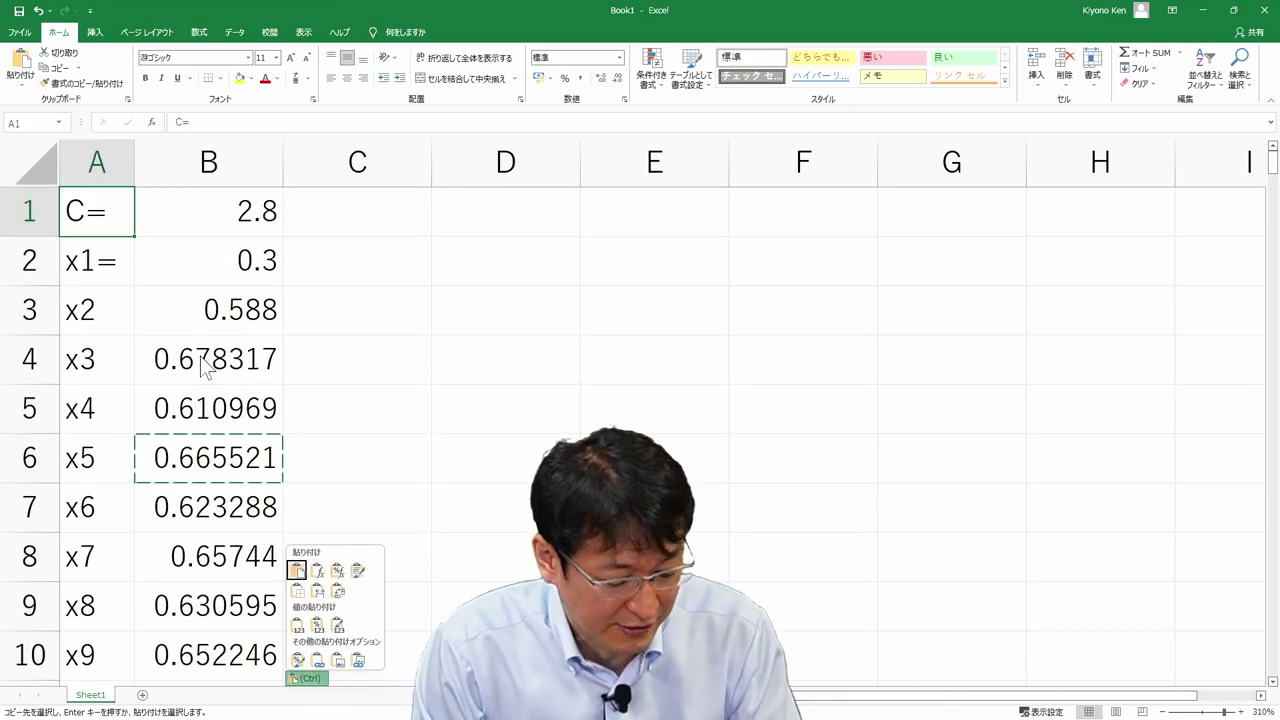
pyautogui.press('ctrl')
pyautogui.hotkey('ctrl', 'Down')
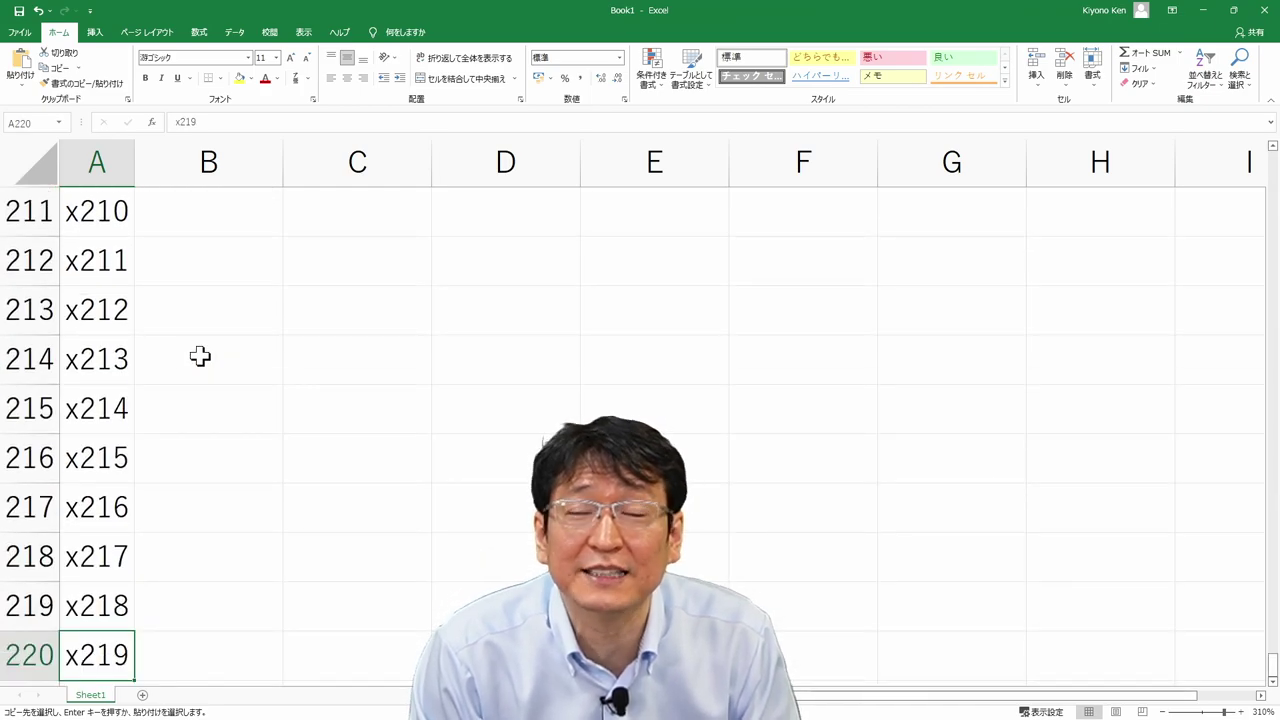
# Step: Compare the last label in column A with the last formula in column B to see which rows are still unfilled
pyautogui.hotkey('ctrl', 'Up')
pyautogui.scroll(-2, 200, 356)
pyautogui.hotkey('ctrl', 'Down')
pyautogui.hotkey('ctrl', 'Up')
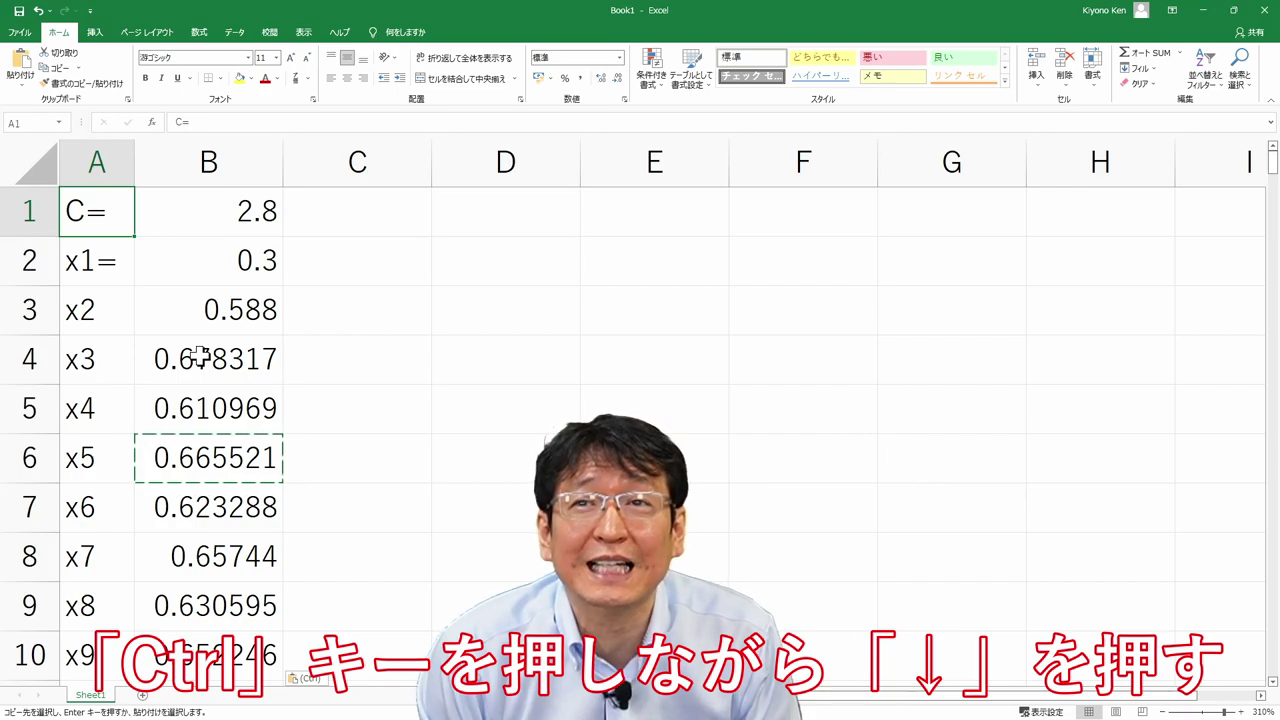
pyautogui.hotkey('ctrl', 'Down')
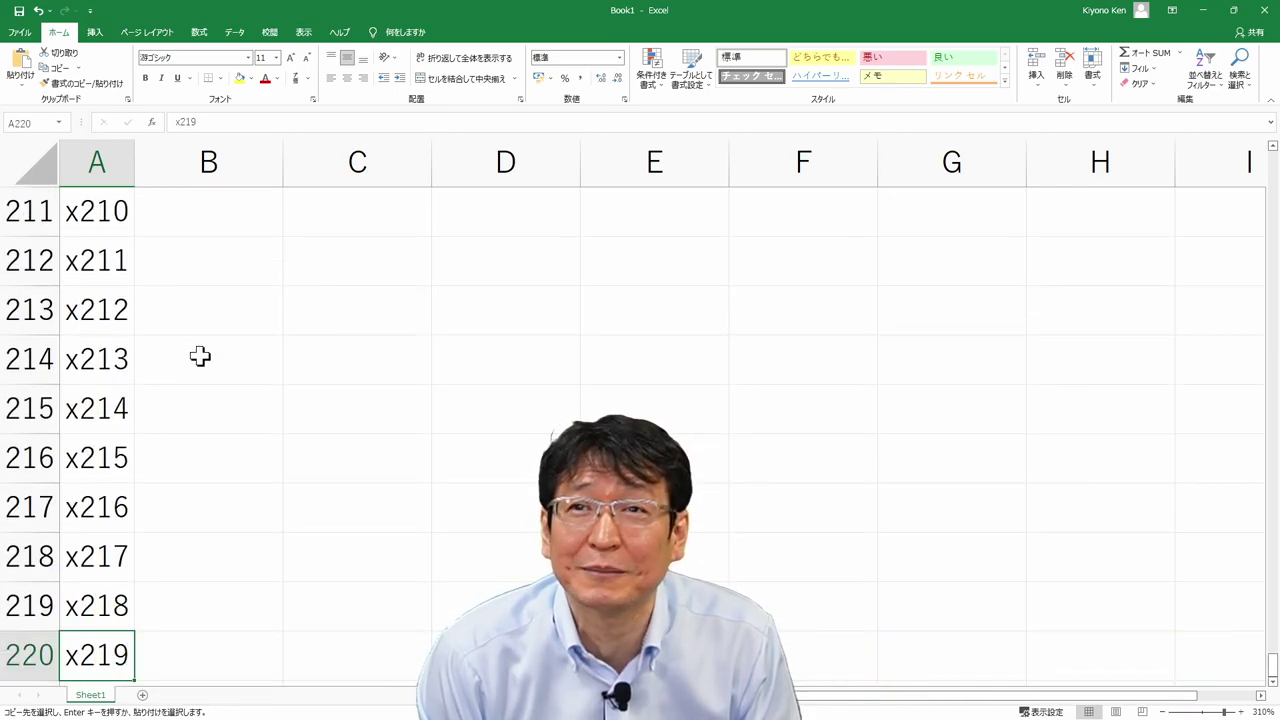
pyautogui.hotkey('ctrl', 'Up')
pyautogui.press('Right')
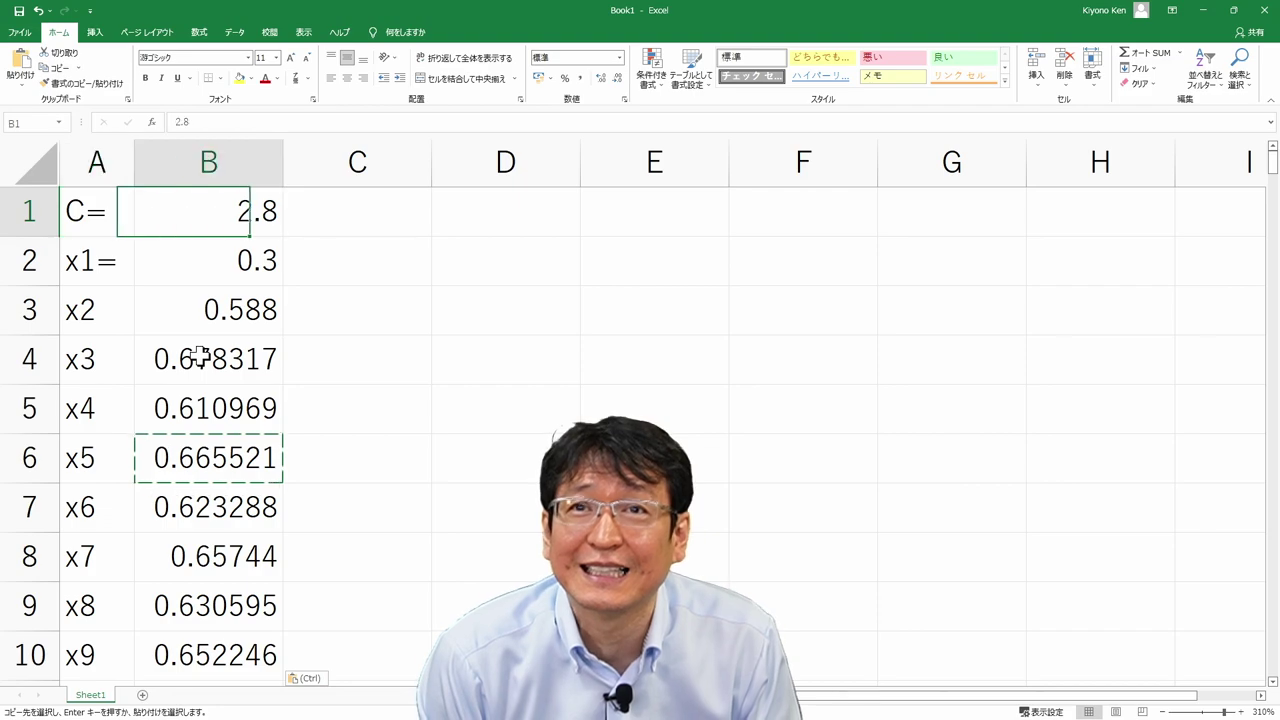
pyautogui.press('Down')
pyautogui.hotkey('ctrl', 'Down')
pyautogui.hotkey('ctrl', 'v')
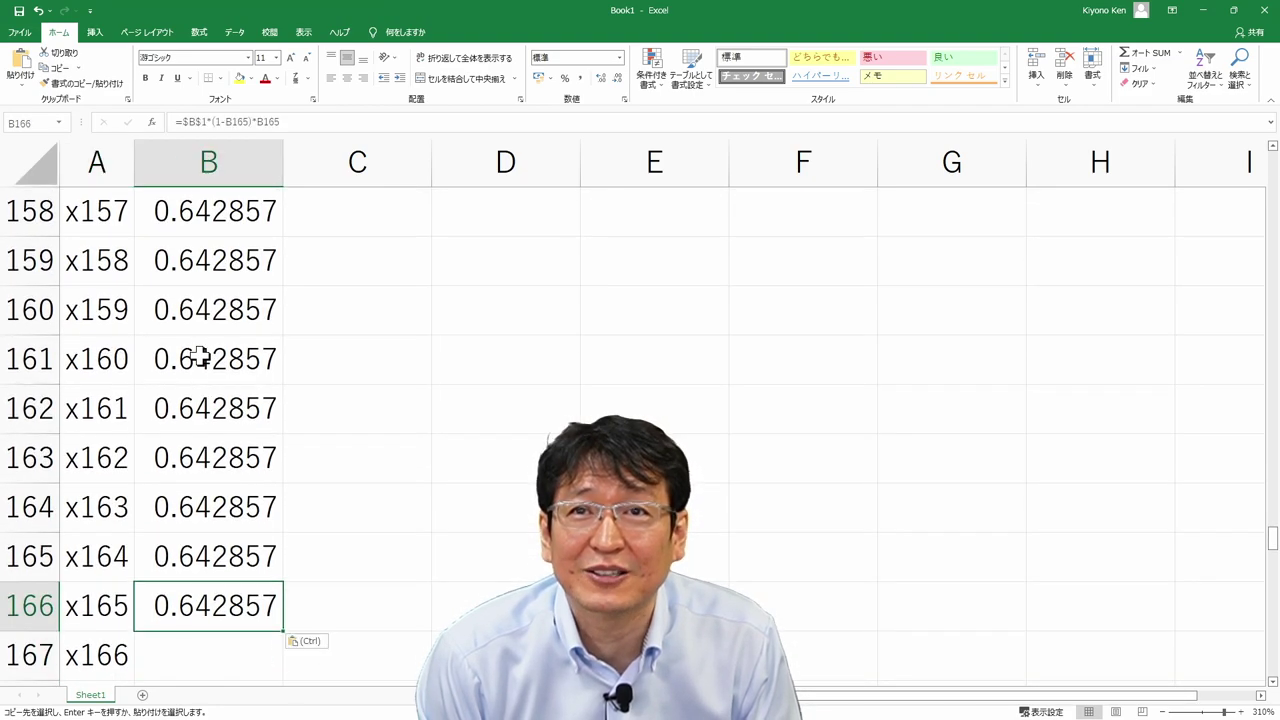
# Step: Copy the x2 formula from B3
pyautogui.hotkey('ctrl', 'c')
pyautogui.press('Up')
pyautogui.press('Up')
pyautogui.press('Up')
pyautogui.press('Up')
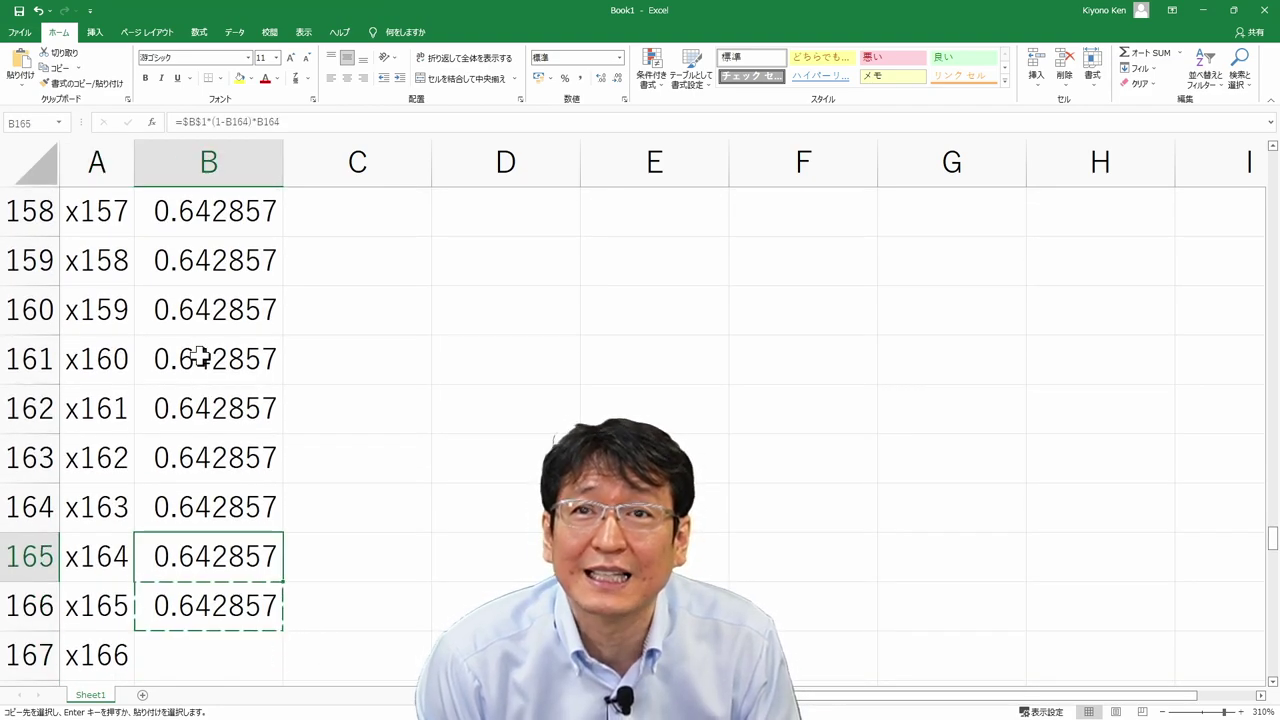
pyautogui.hotkey('ctrl', 'Up')
pyautogui.press('Down')
pyautogui.press('Down')
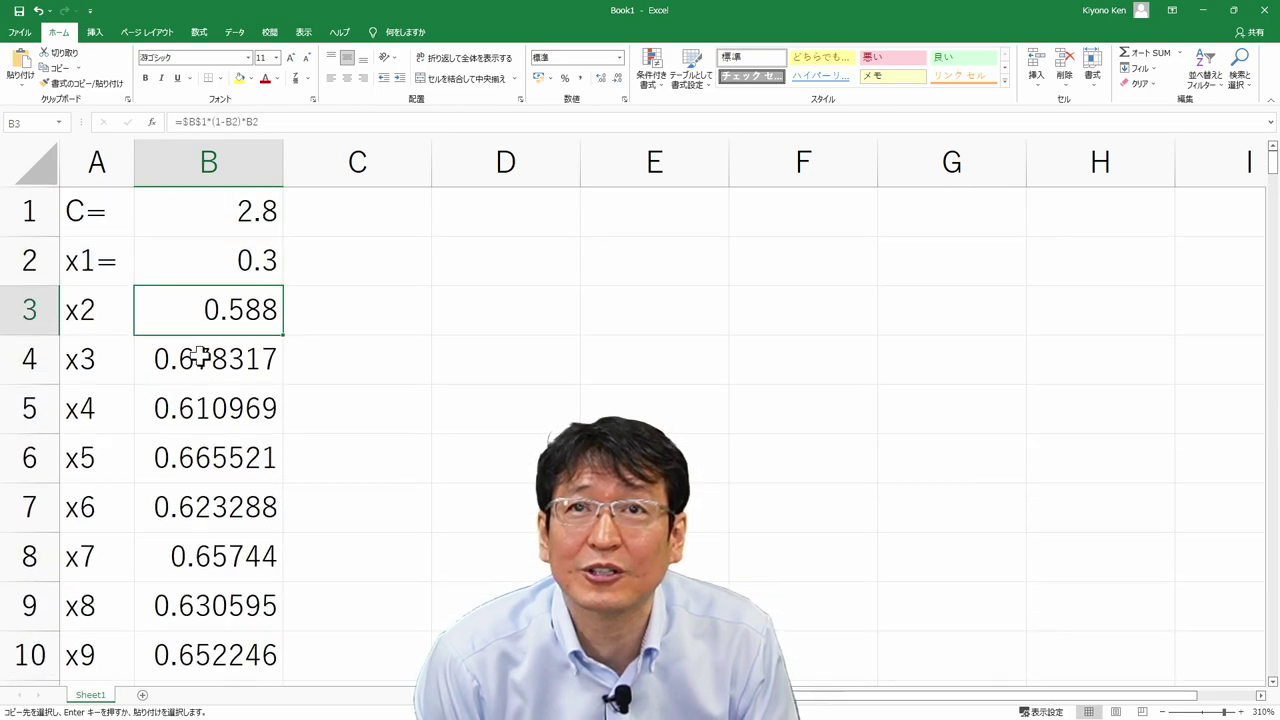
pyautogui.press('Left')
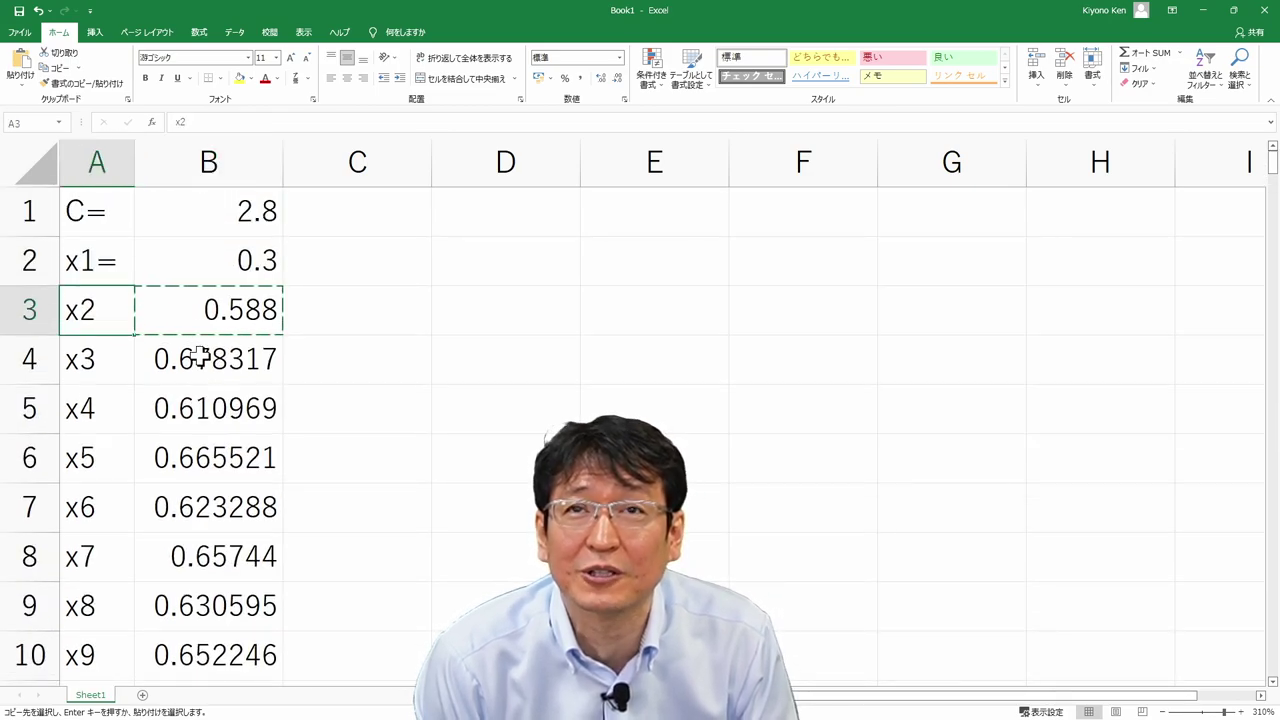
pyautogui.hotkey('ctrl', 'Down')
pyautogui.hotkey('ctrl', 'Up')
pyautogui.press('Right')
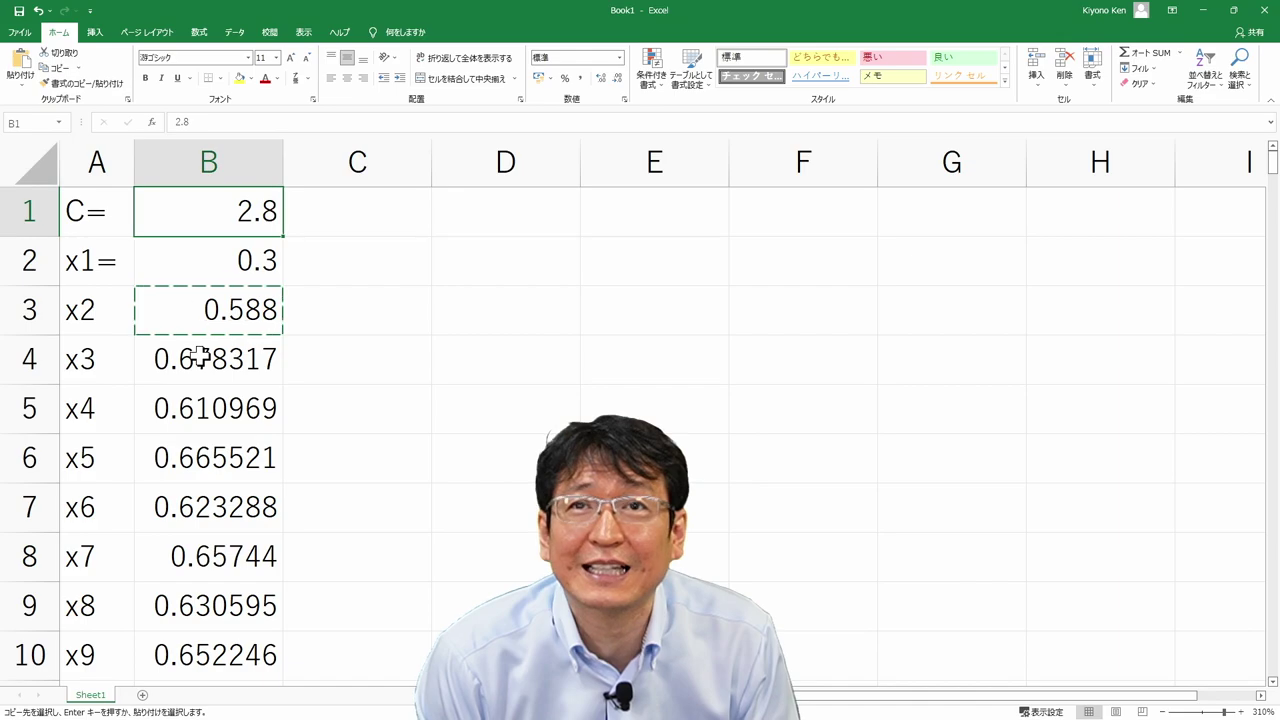
pyautogui.press('Down')
pyautogui.press('Down')
pyautogui.press('Left')
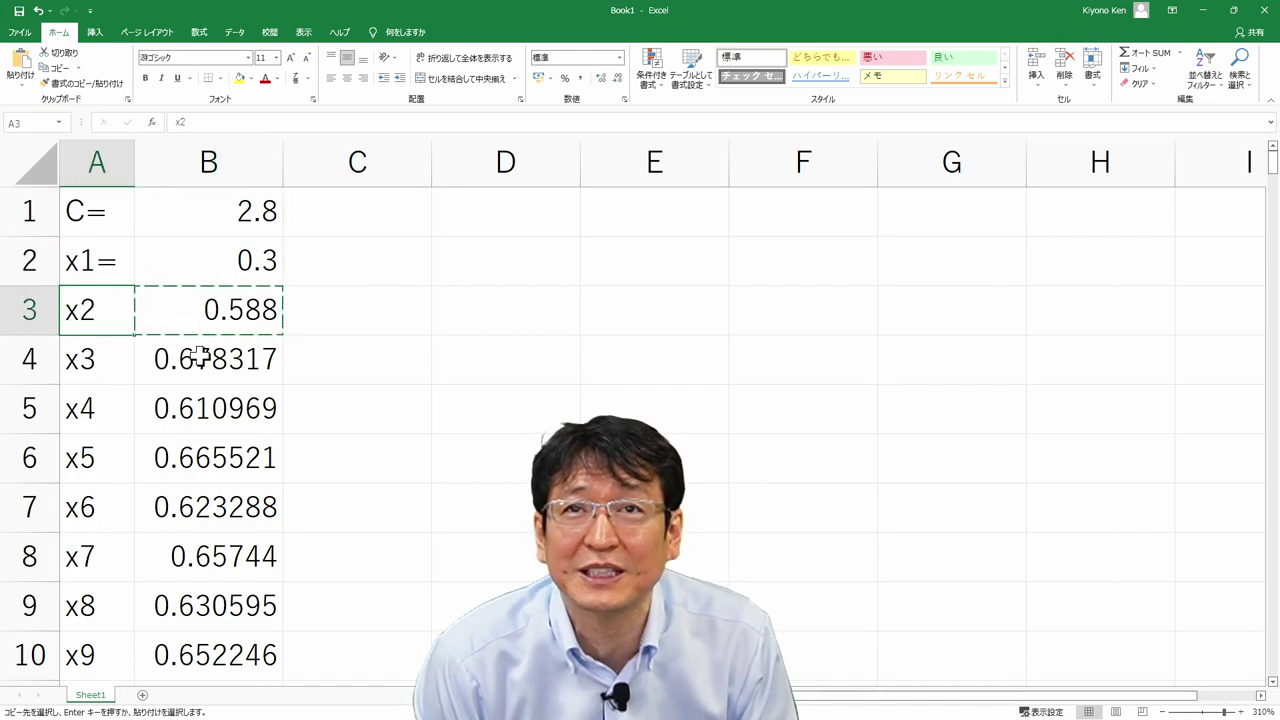
pyautogui.press('Down')
pyautogui.press('Down')
pyautogui.press('Right')
pyautogui.press('Right')
pyautogui.press('Right')
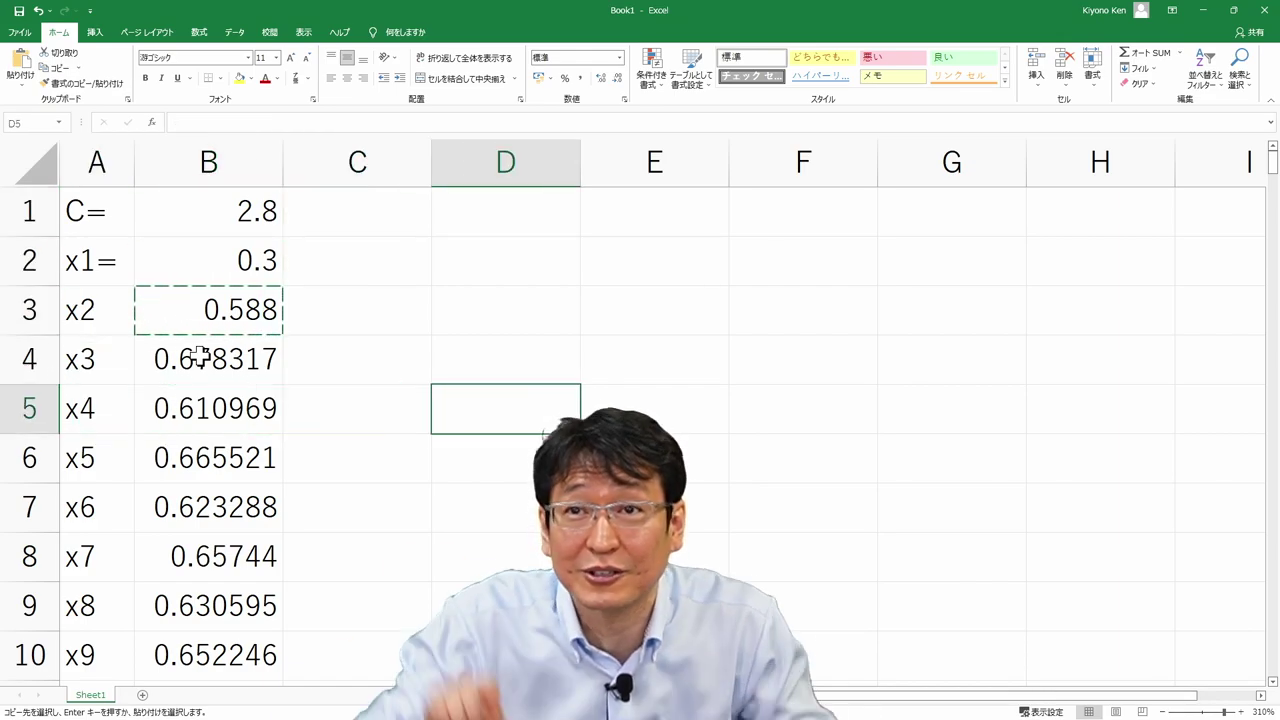
pyautogui.press('Left')
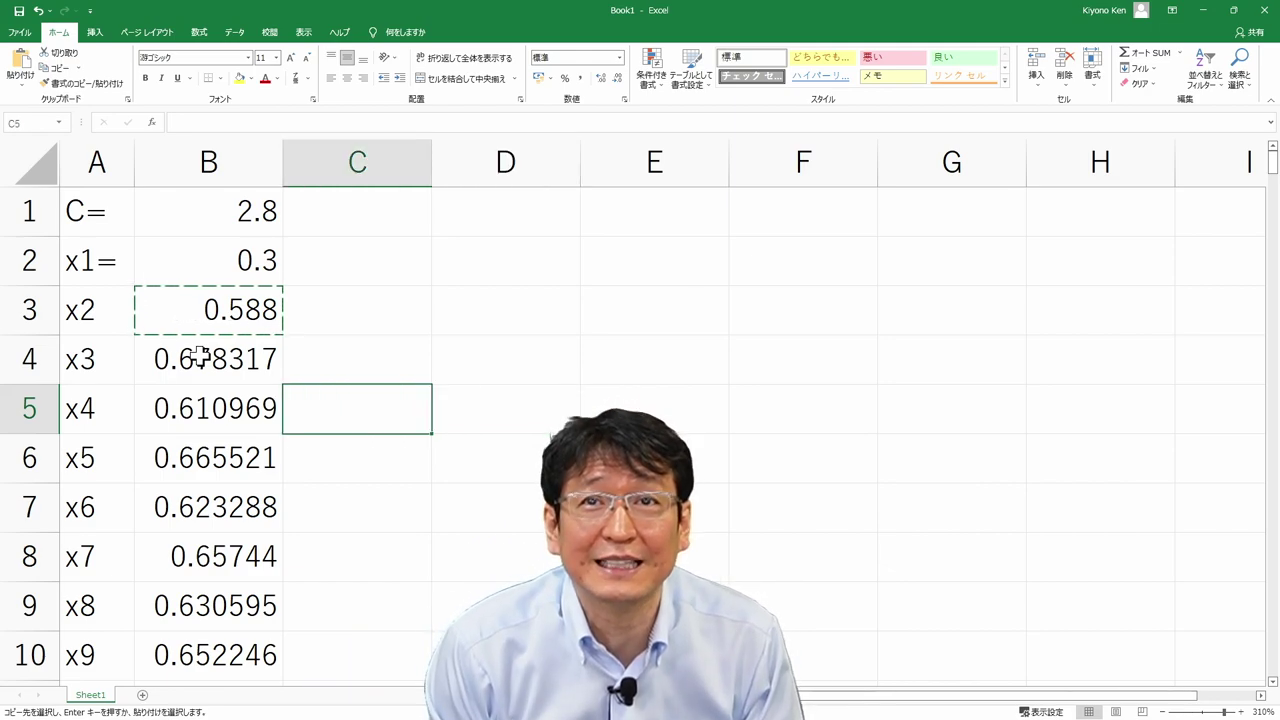
pyautogui.press('Left')
pyautogui.press('Left')
pyautogui.press('Up')
pyautogui.press('Up')
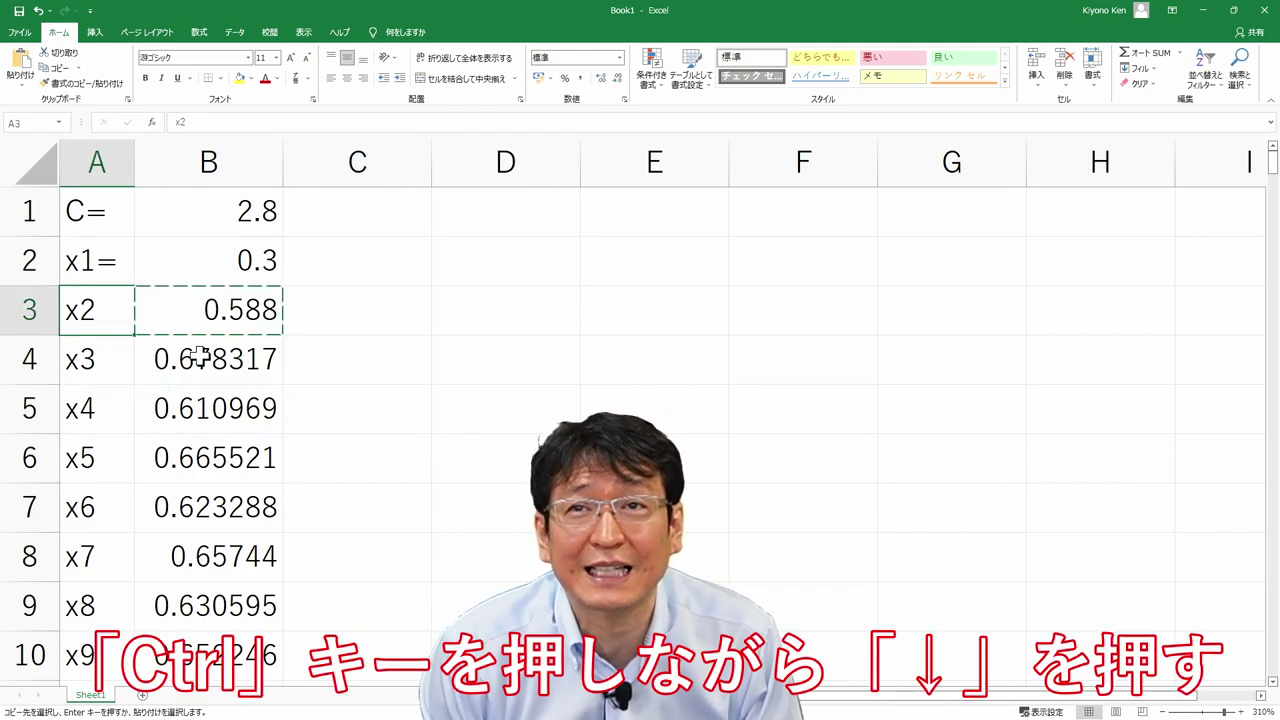
# Step: Try selecting column B upward from B220, beside the x219 label, to the last filled cell B166
pyautogui.hotkey('ctrl', 'Down')
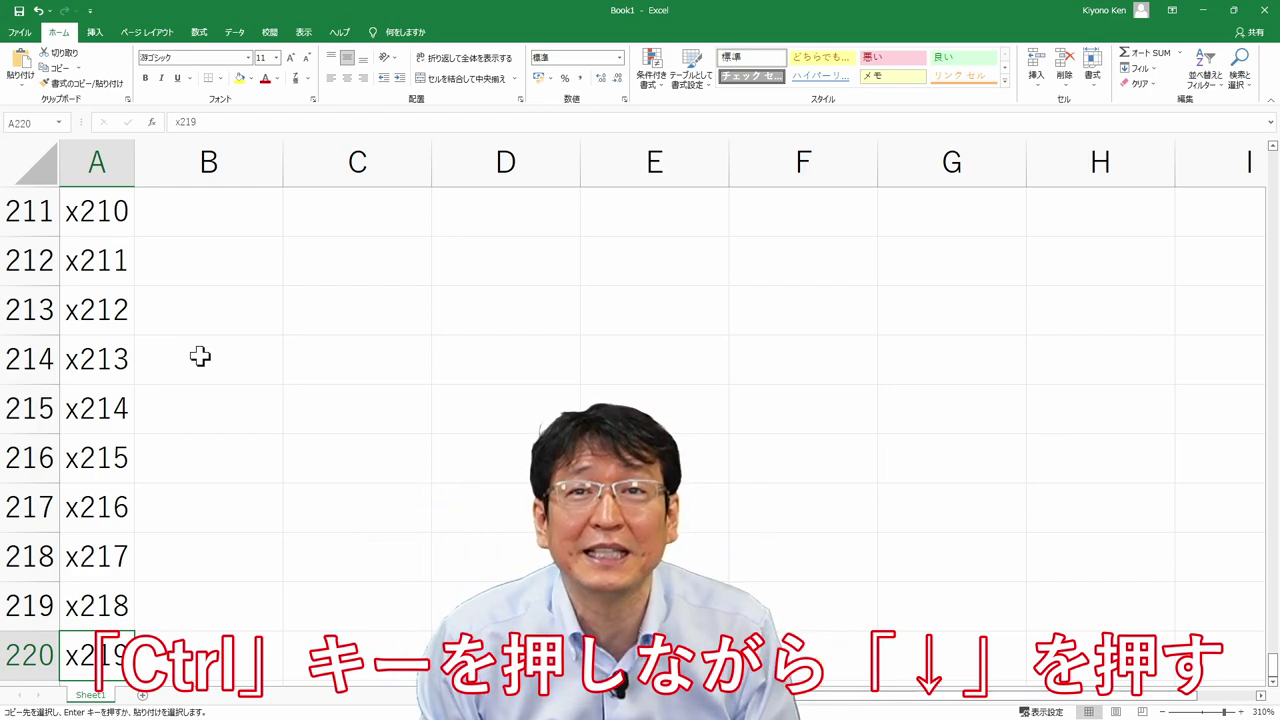
pyautogui.press('Right')
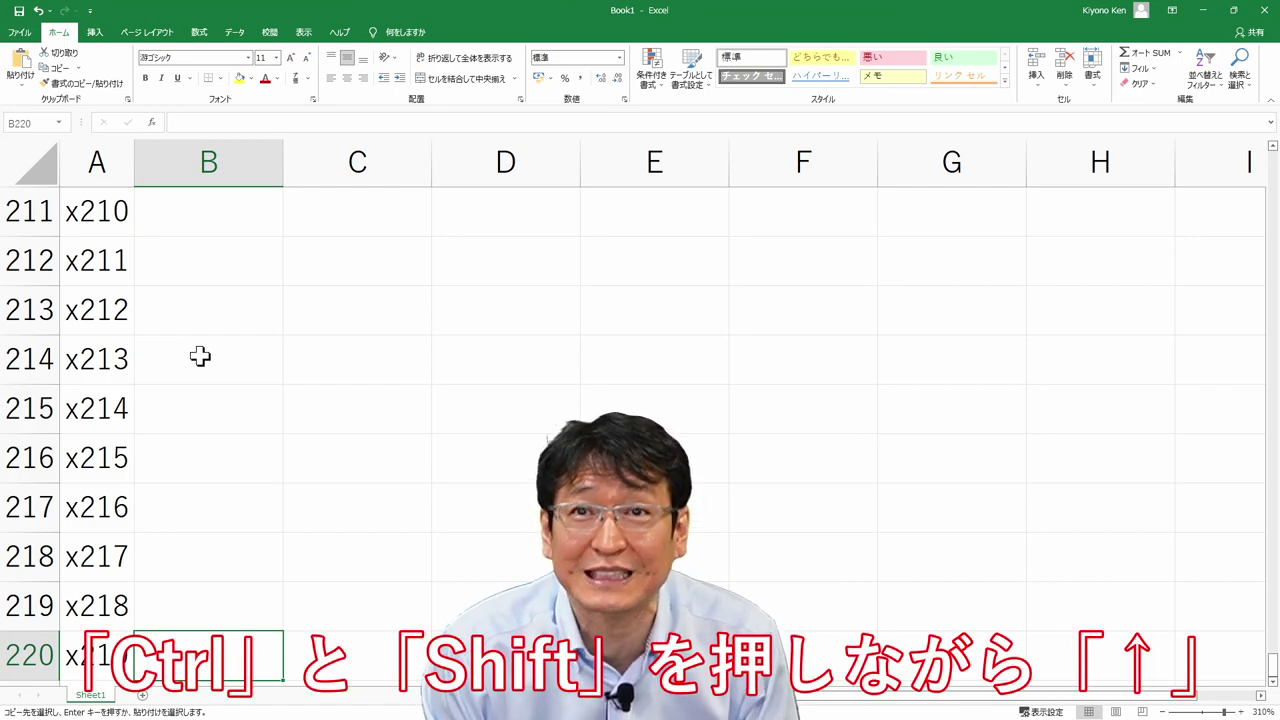
pyautogui.hotkey('ctrl', 'shift', 'Up')
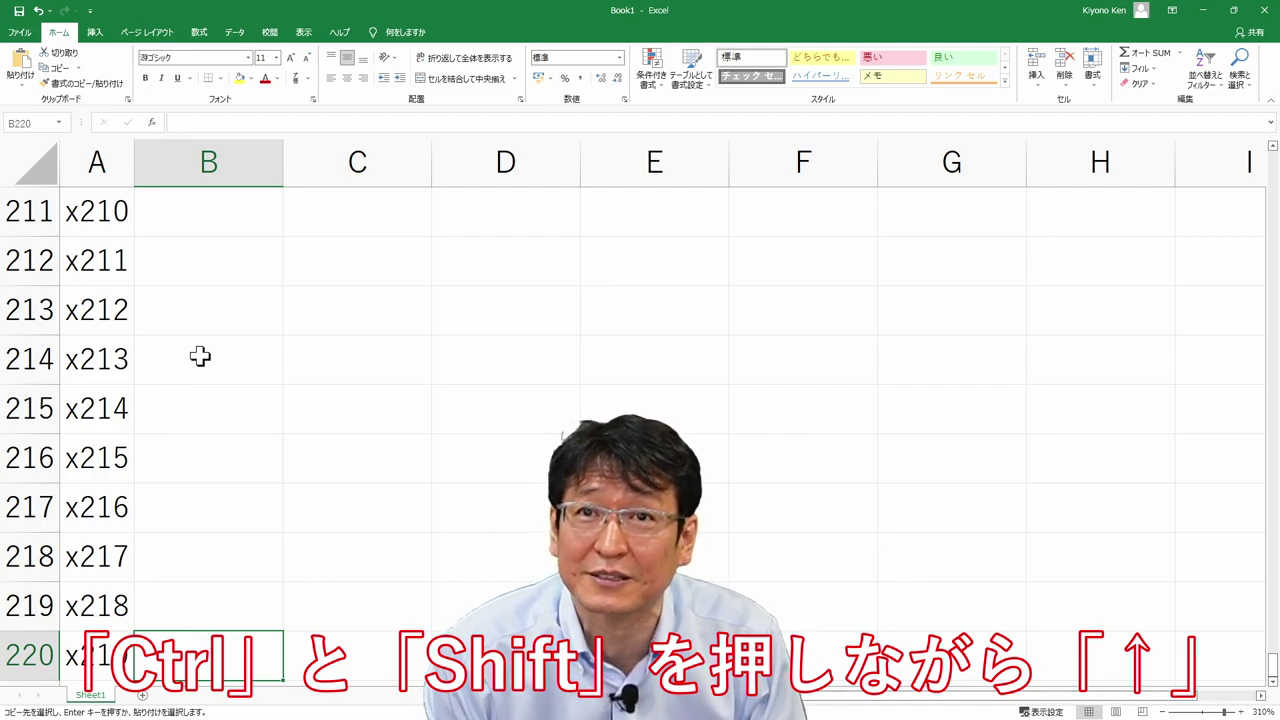
pyautogui.hotkey('ctrl', 'shift', 'Up')
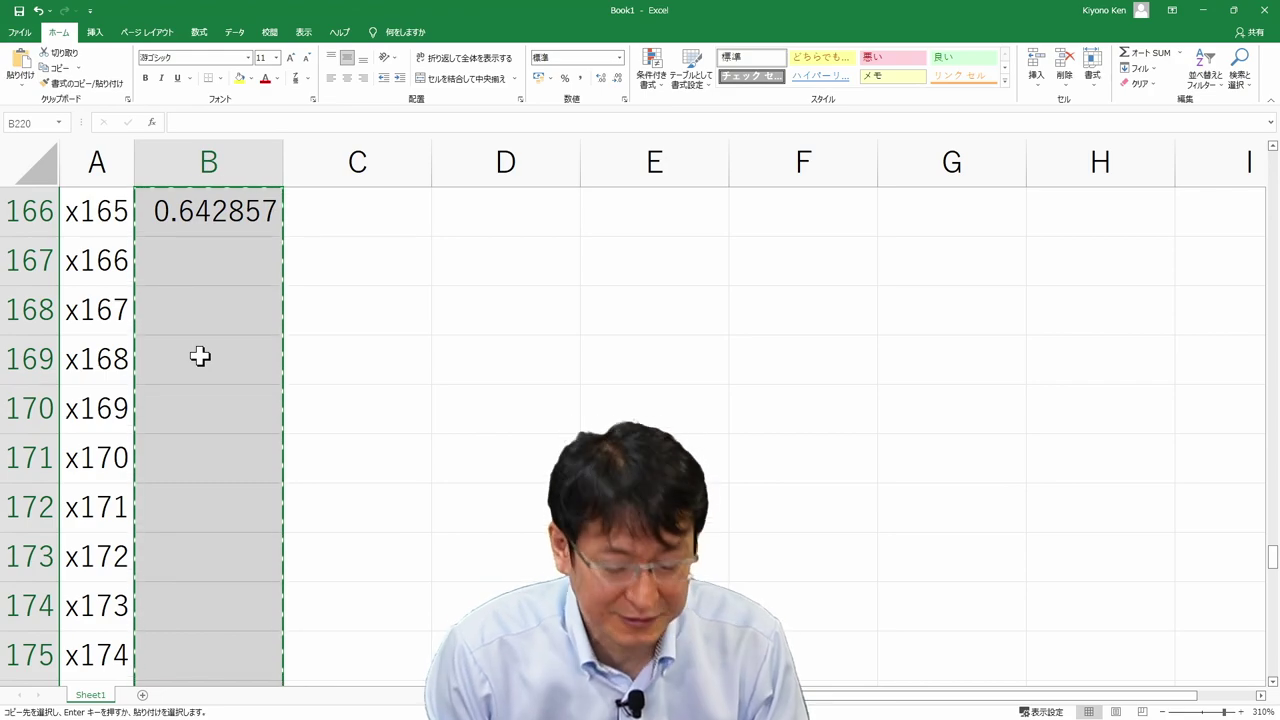
# Step: Undo the earlier formula fill in column B below B6
pyautogui.press('Tab')
pyautogui.press('Up')
pyautogui.press('Up')
pyautogui.press('Up')
pyautogui.press('Up')
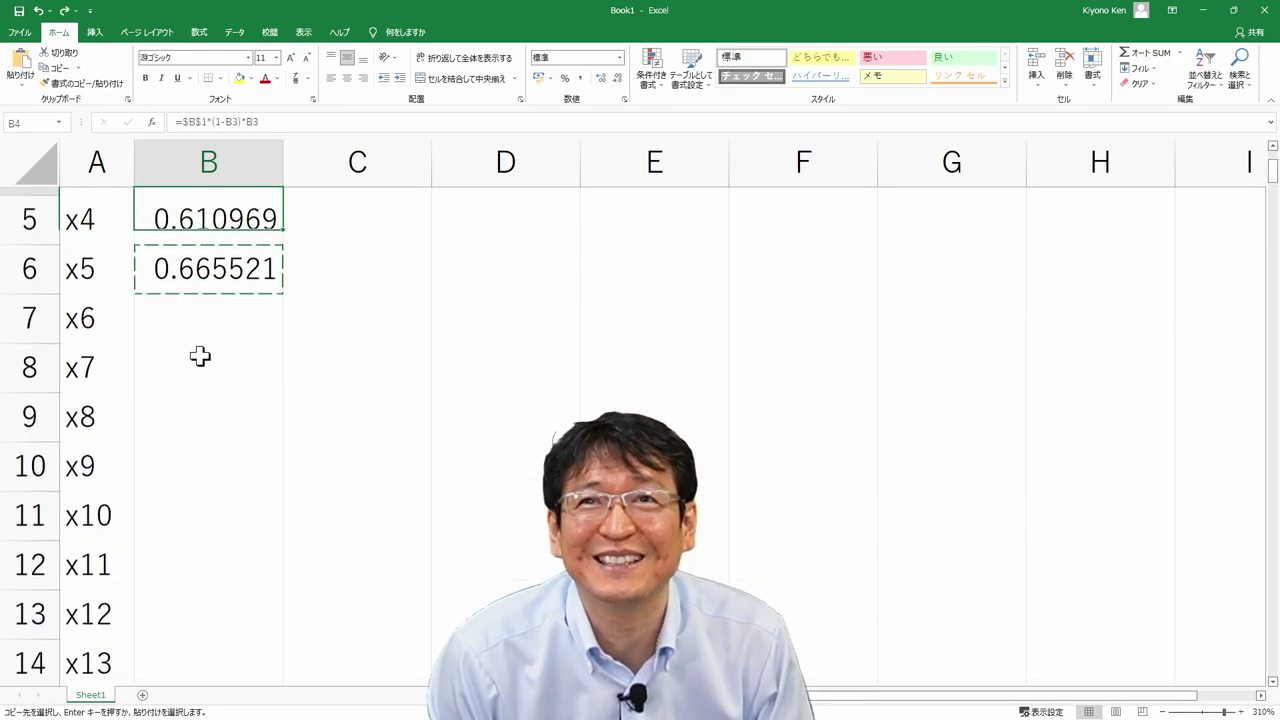
# Step: Copy the x2 formula from B3 into B6:B220, down to the row of the last label x219
pyautogui.press('Down')
pyautogui.hotkey('ctrl', 'c')
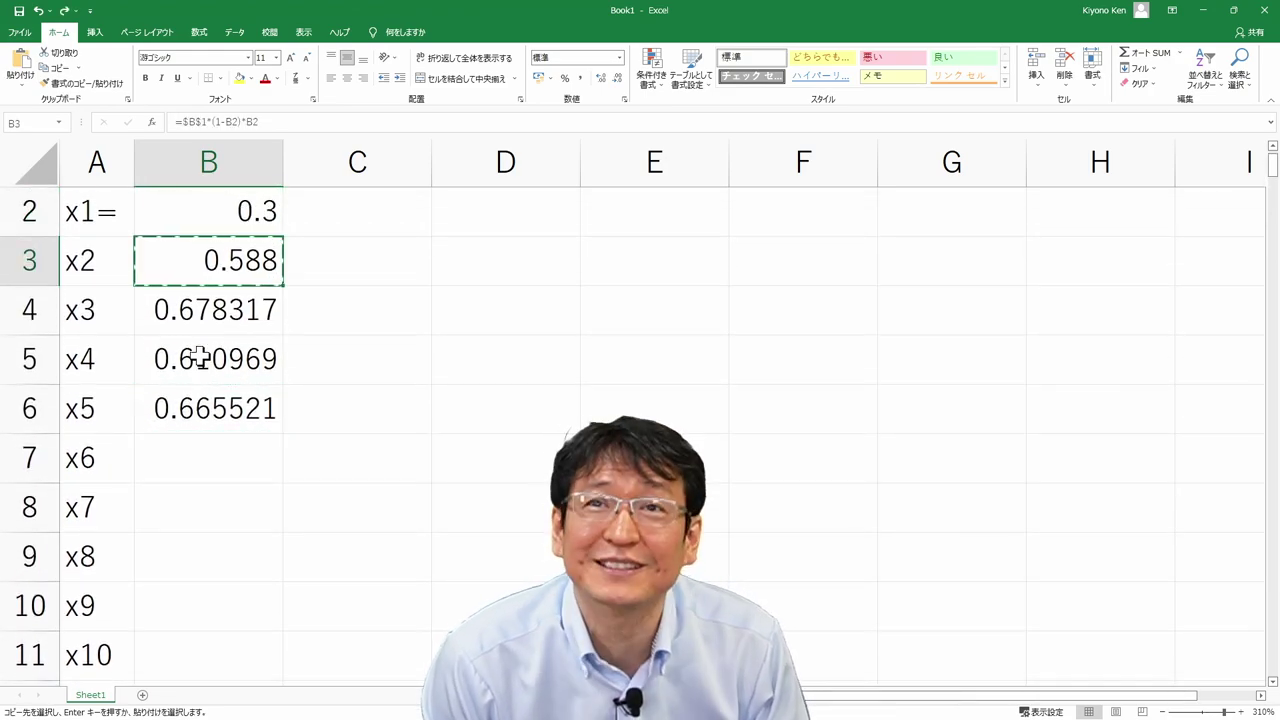
pyautogui.press('Left')
pyautogui.hotkey('ctrl', 'Down')
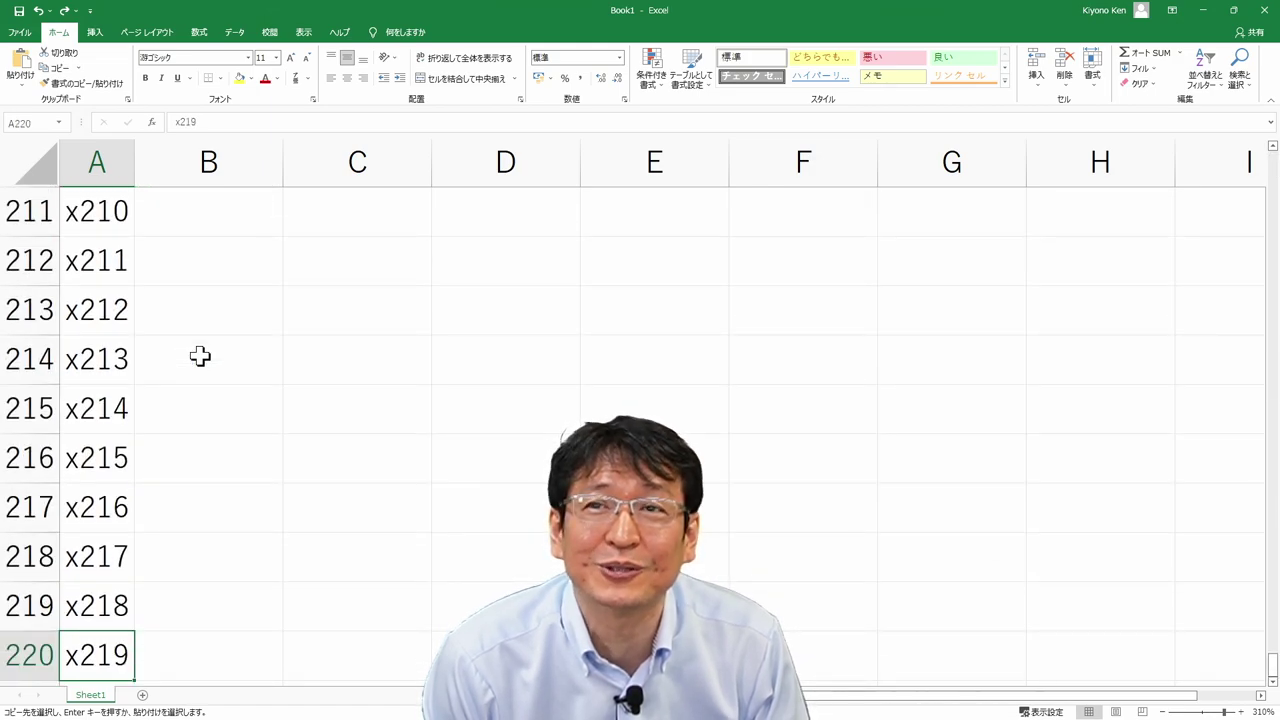
pyautogui.press('Right')
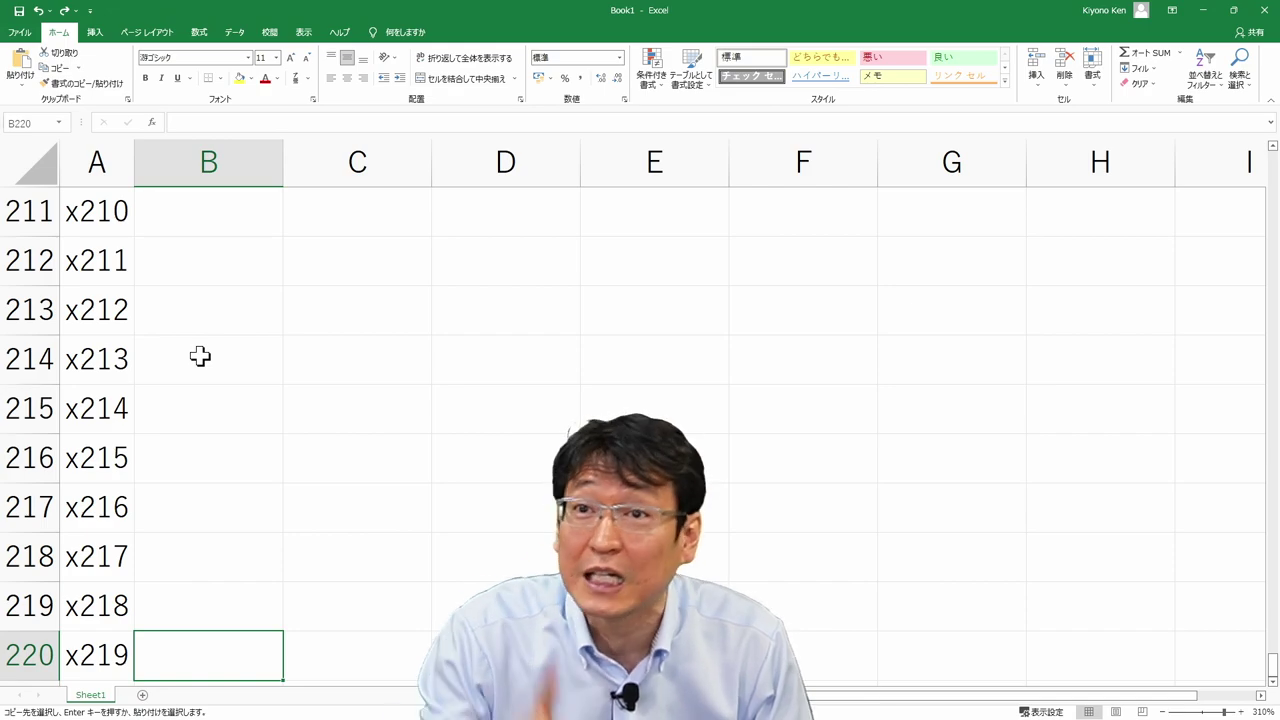
pyautogui.hotkey('ctrl', 'shift', 'Up')
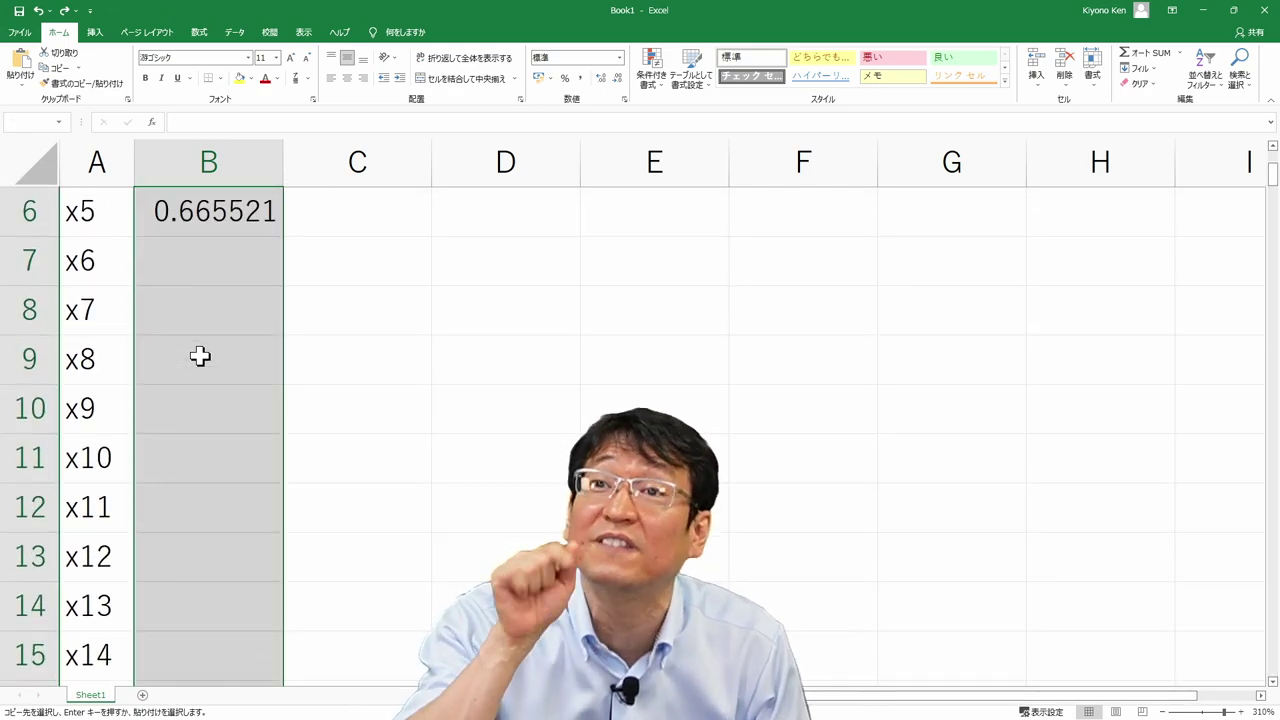
pyautogui.hotkey('ctrl', 'v')
pyautogui.press('Left')
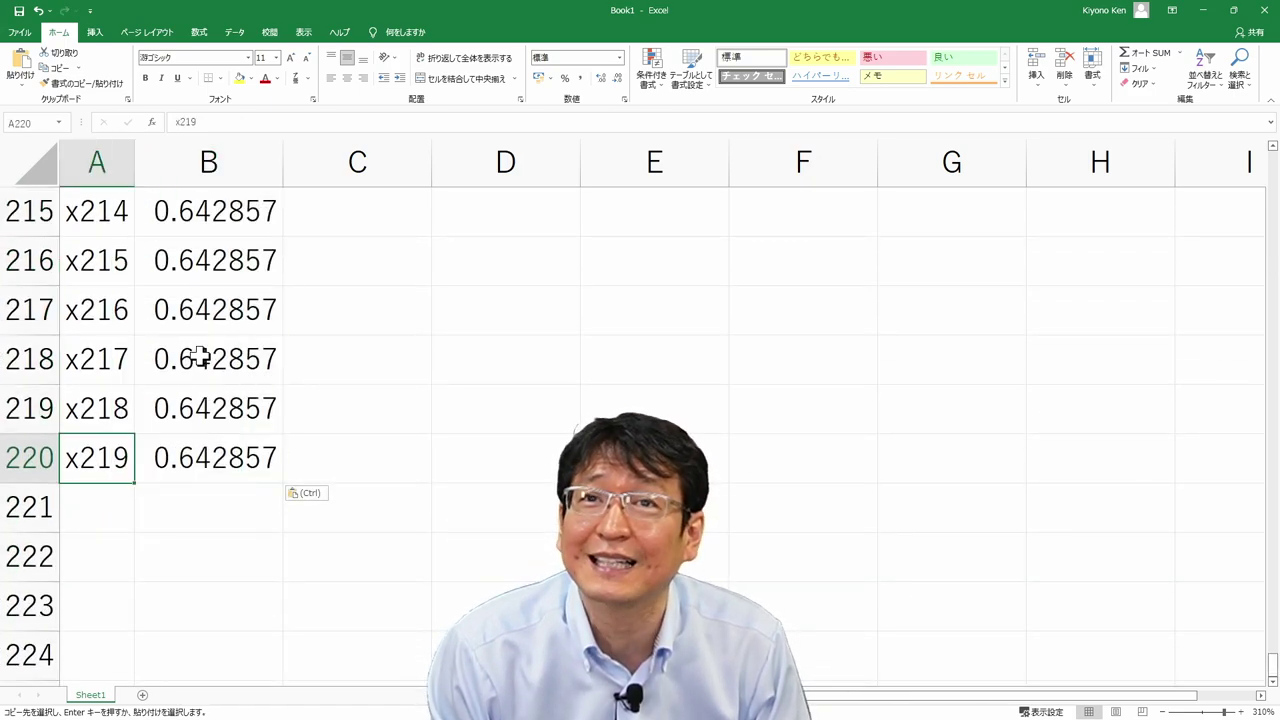
# Step: Clear the copy marquee around B3 and go to the starting value in B2
pyautogui.hotkey('ctrl', 'Home')
pyautogui.press('Right')
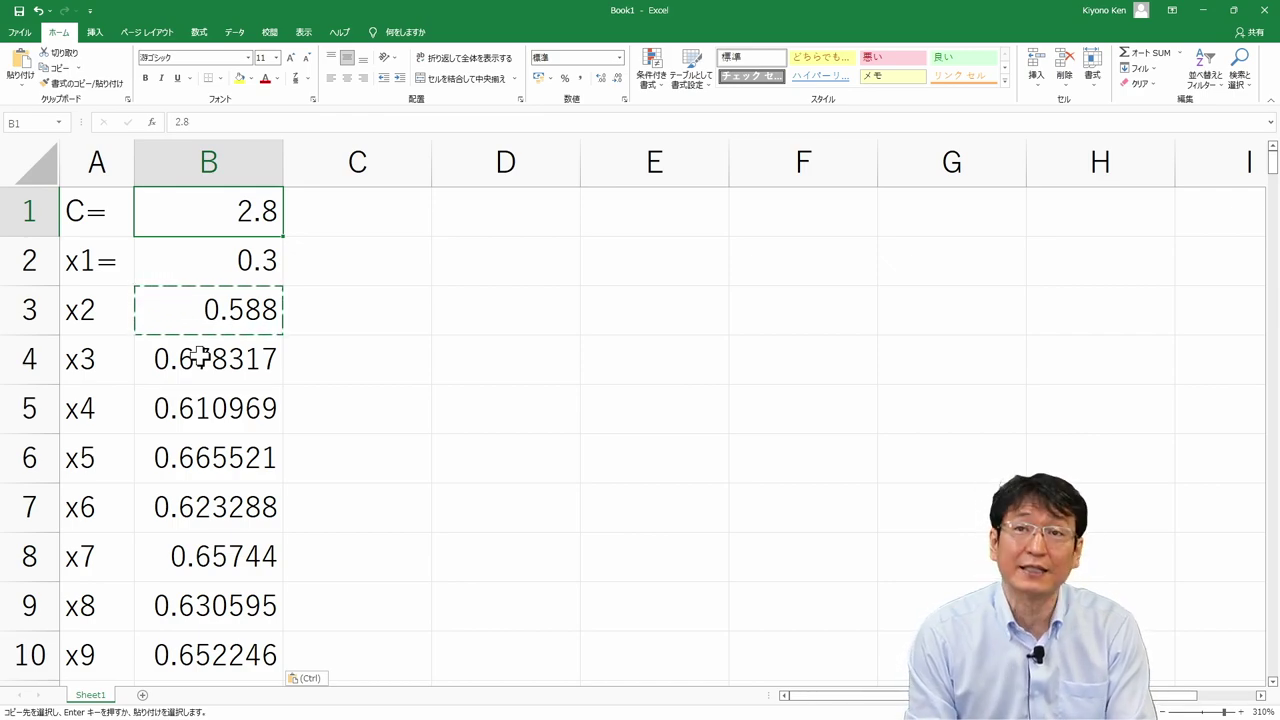
pyautogui.press('Escape')
pyautogui.press('Down')
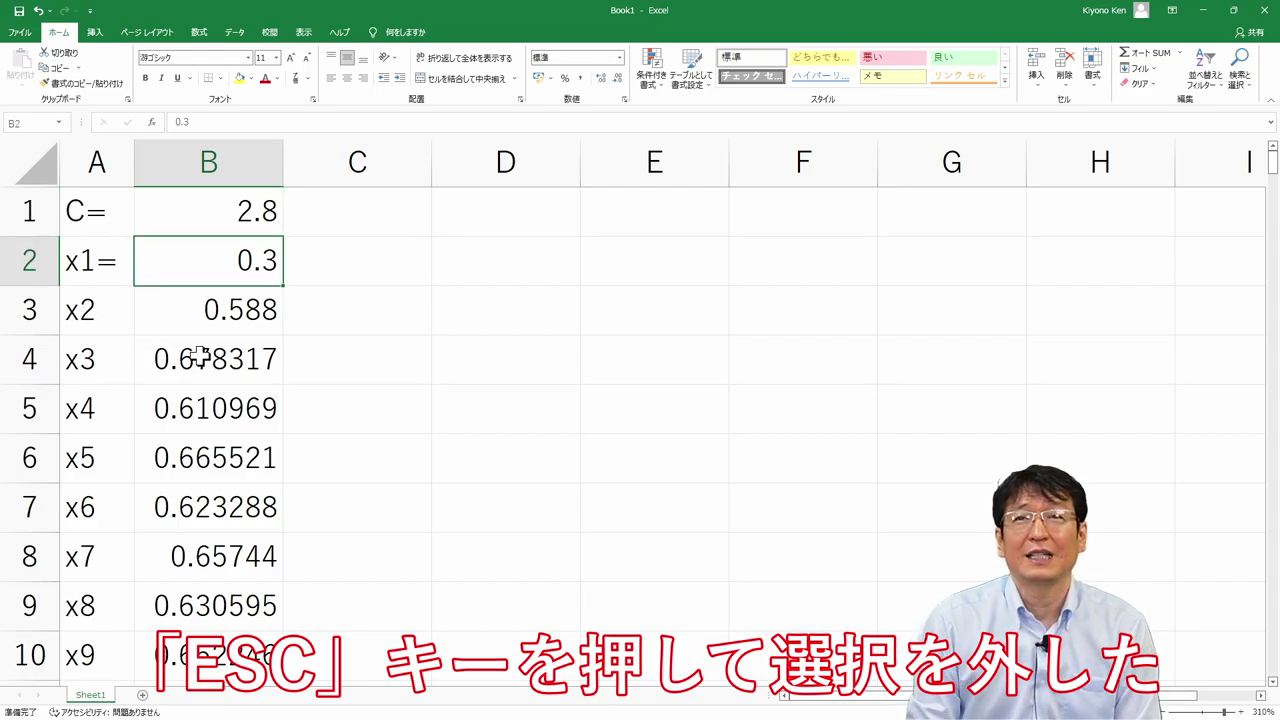
# Step: Insert a scatter chart with straight lines and no markers from the sequence values in B2:B220
pyautogui.hotkey('ctrl', 'Down')
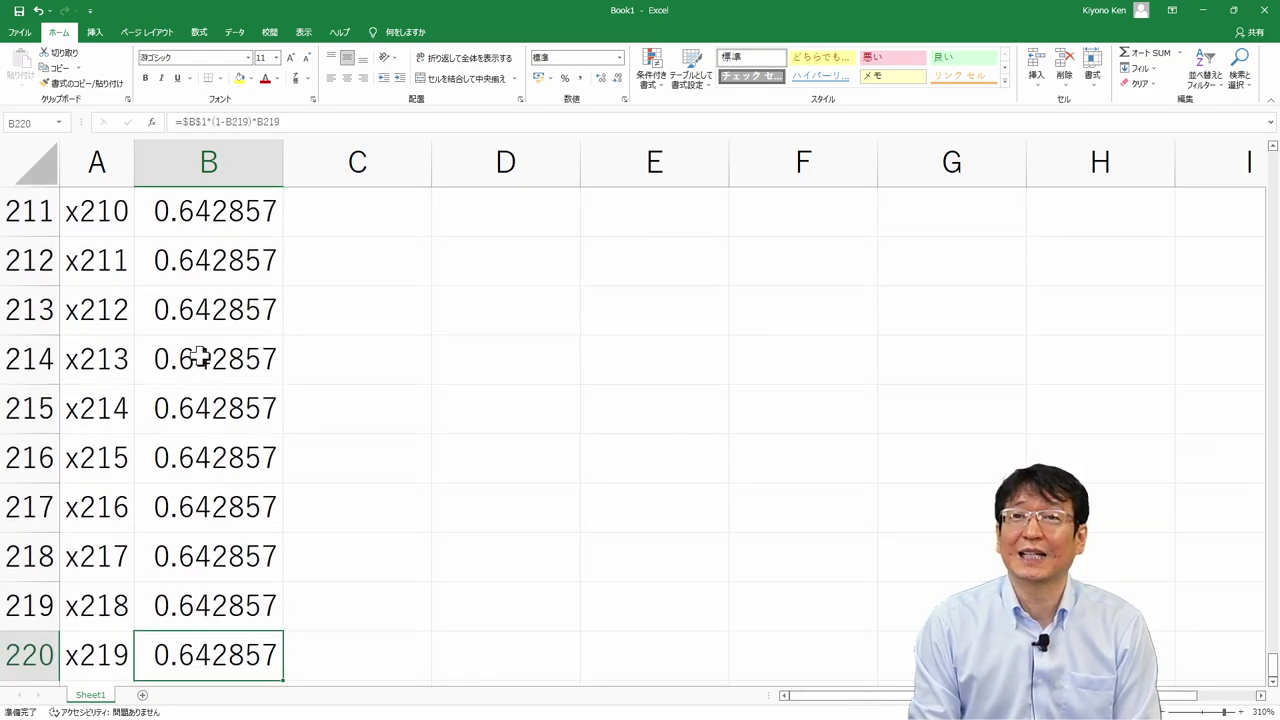
pyautogui.hotkey('ctrl', 'shift', 'Up')
pyautogui.hotkey('shift', 'Down')
pyautogui.hotkey('shift', 'Down')
pyautogui.hotkey('shift', 'Up')
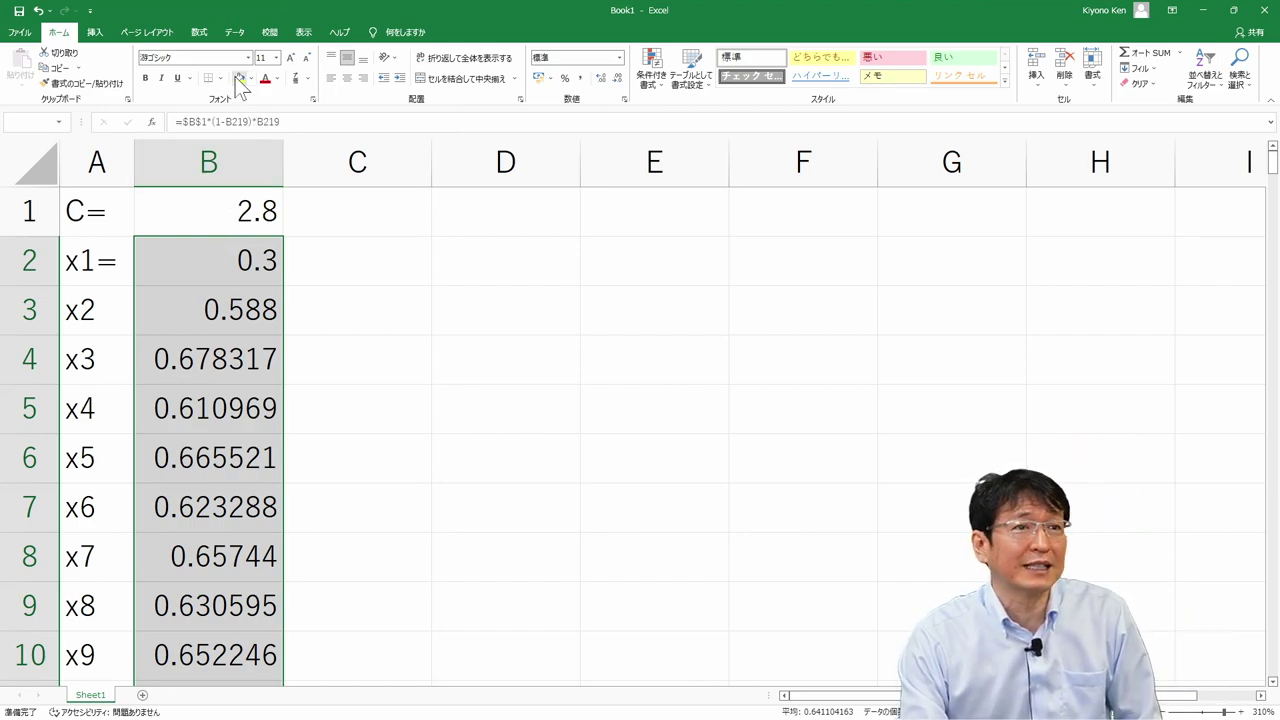
pyautogui.click(96, 34)
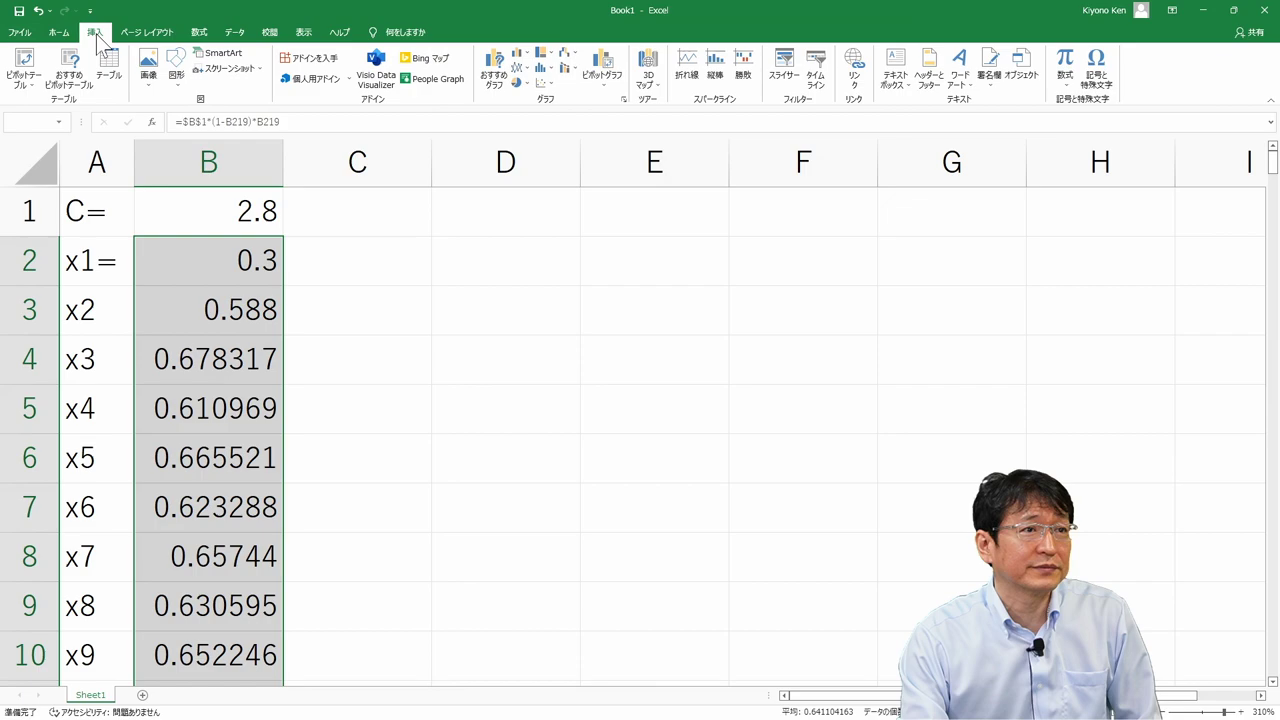
pyautogui.click(543, 84)
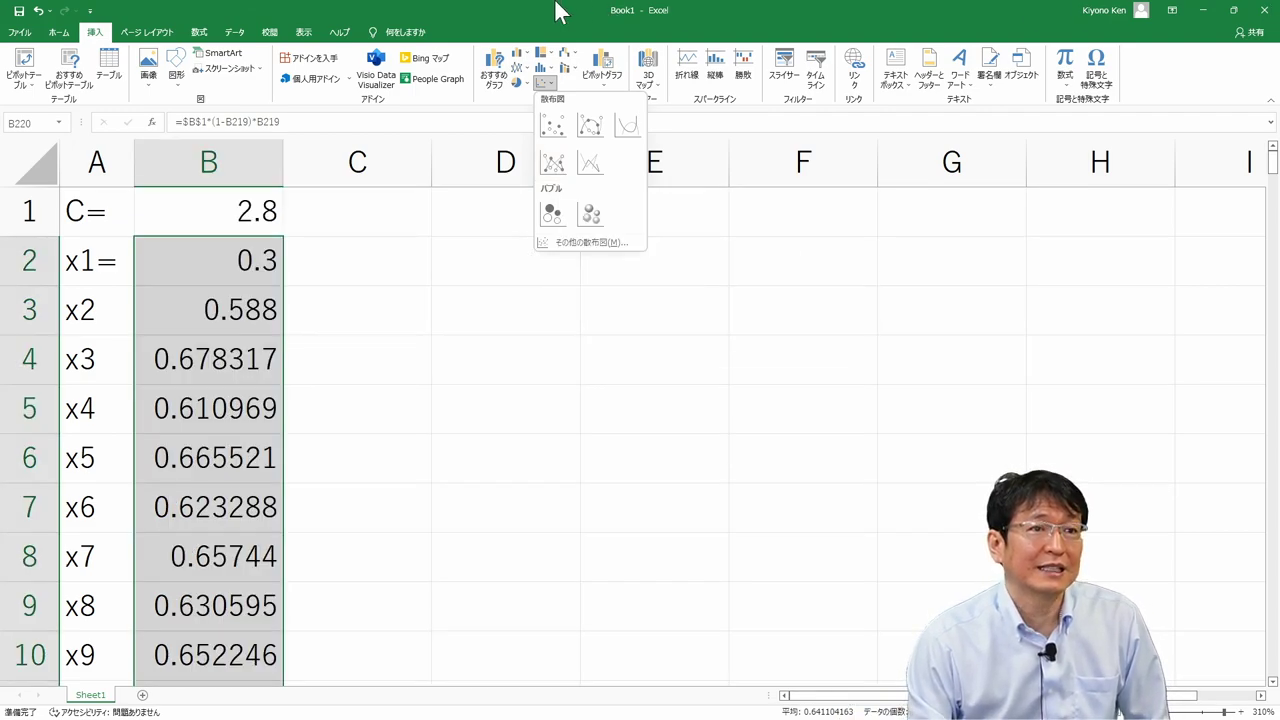
pyautogui.click(590, 162)
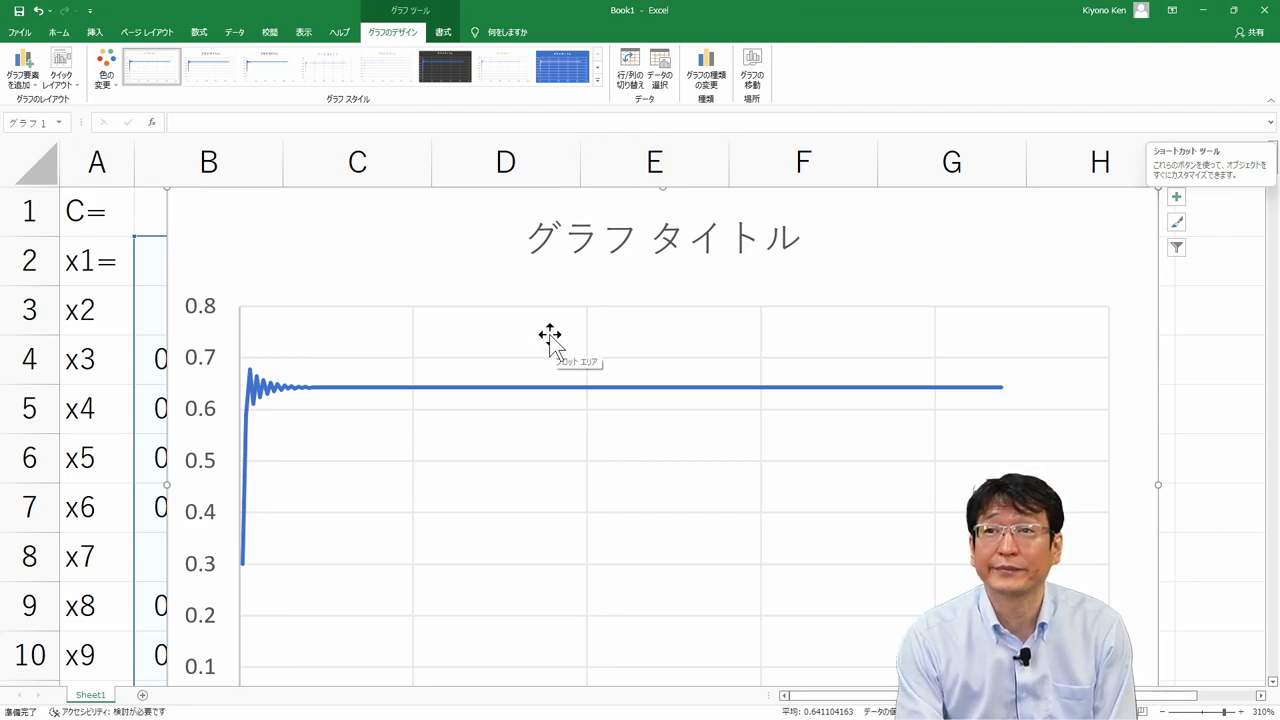
# Step: Move the chart off the data so that it spans columns D to K, with its upper edge at row 2
pyautogui.scroll(-1, 563, 381)
pyautogui.scroll(-3, 563, 380)
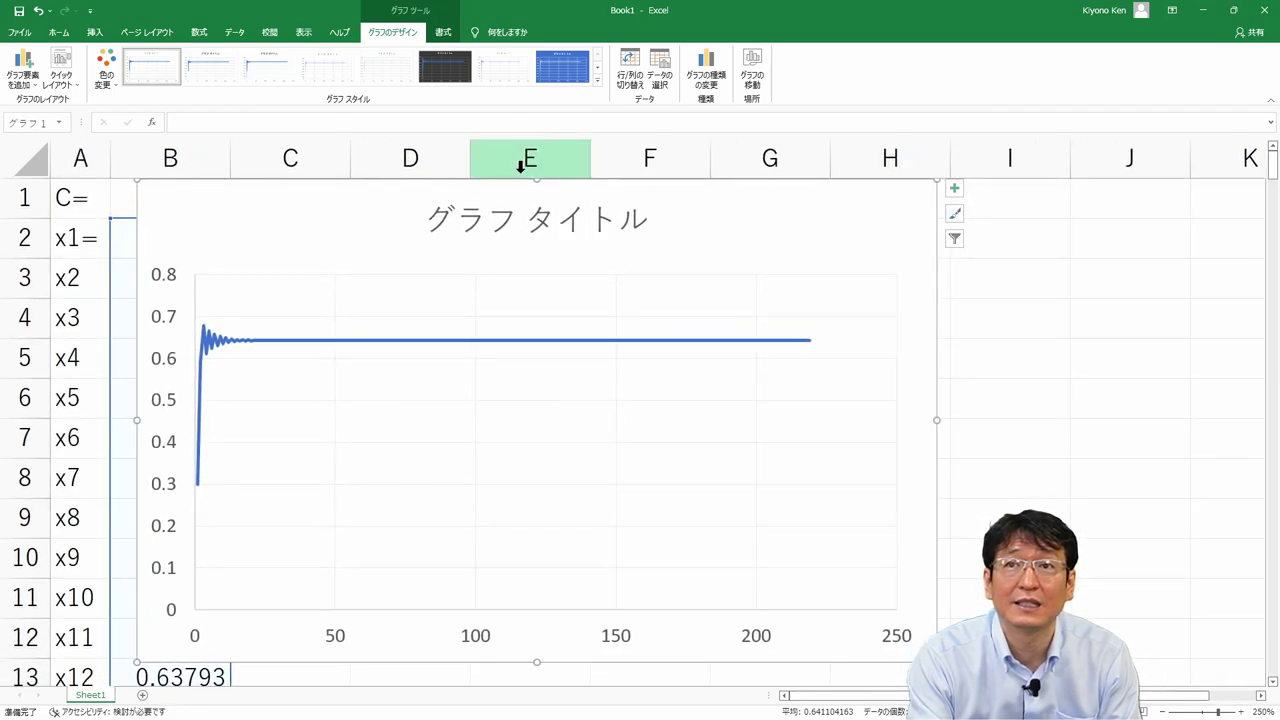
pyautogui.moveTo(390, 206); pyautogui.dragTo(525, 255)
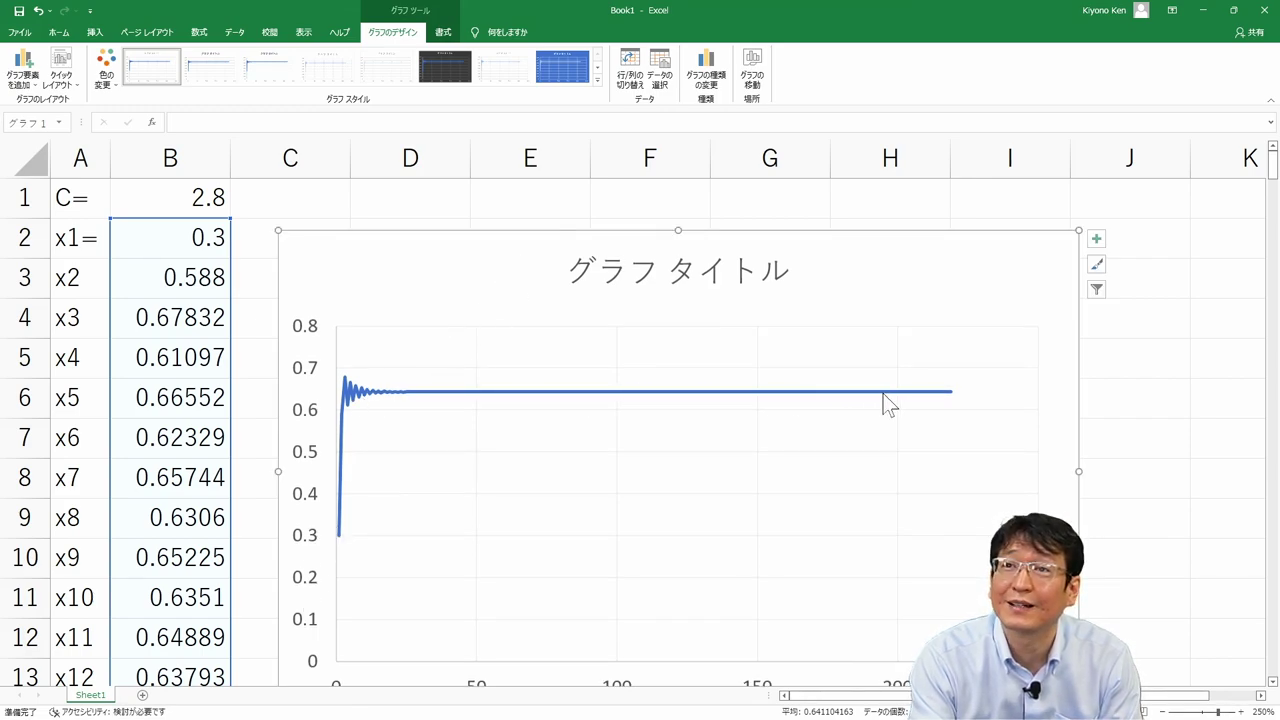
pyautogui.moveTo(875, 263); pyautogui.dragTo(1017, 254)
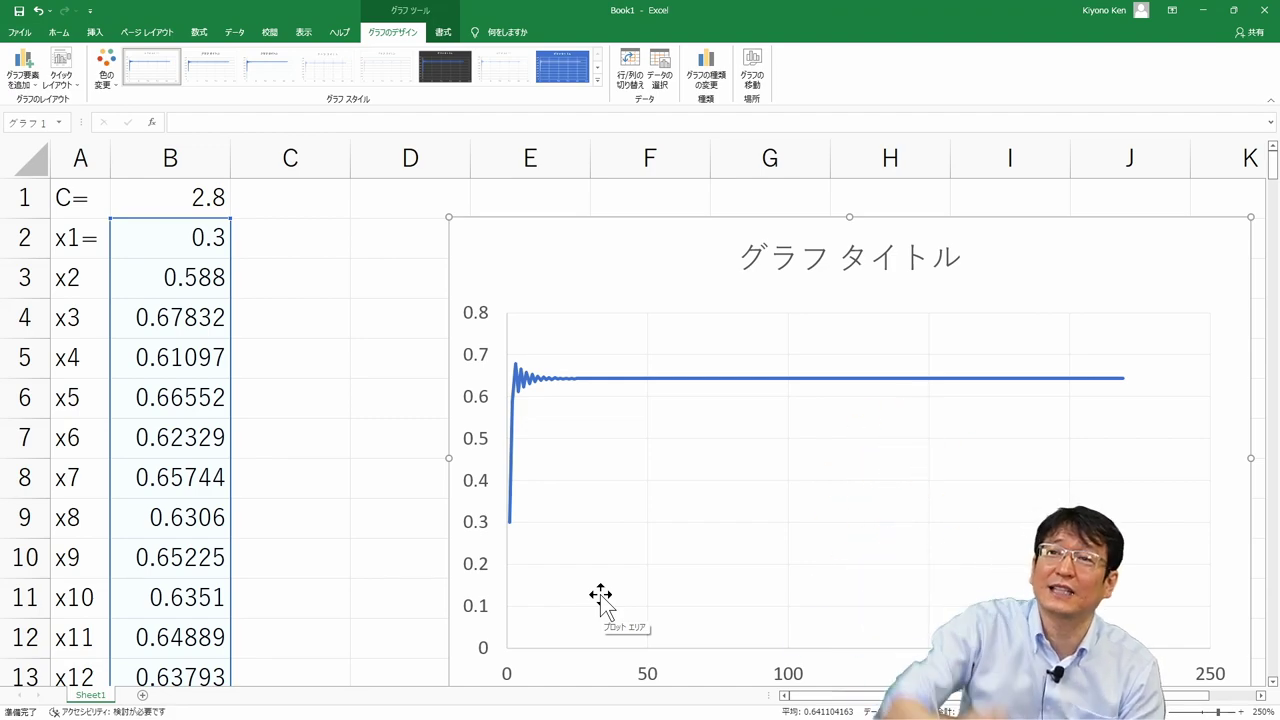
# Step: Copy the x1 to x219 values in B2:B220 and return to the start of column B
pyautogui.click(155, 281)
pyautogui.press('Up')
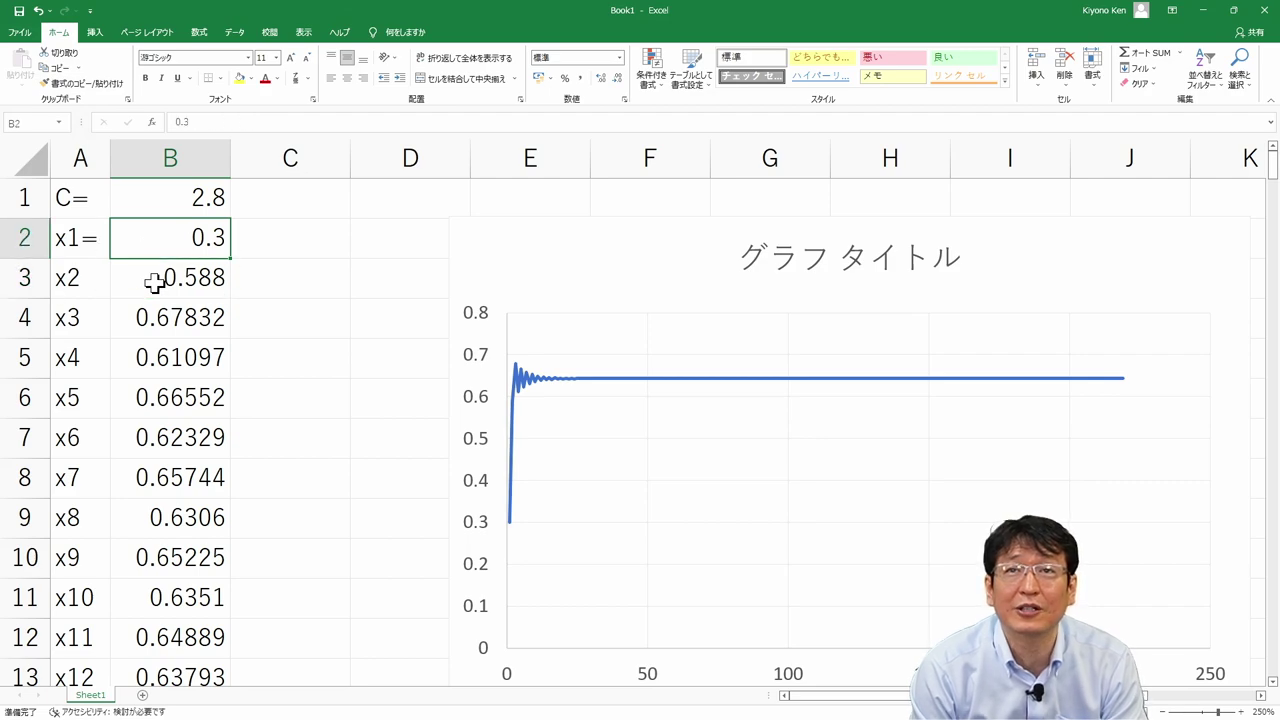
pyautogui.hotkey('ctrl', 'shift', 'Down')
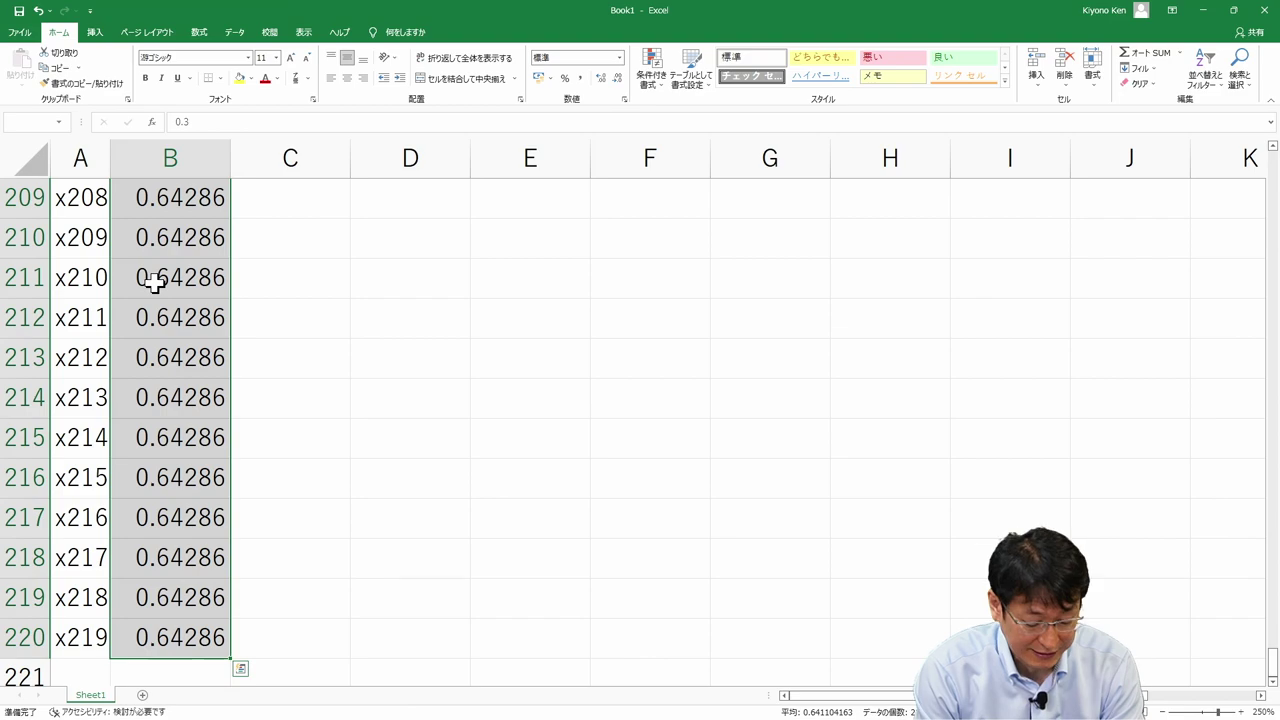
pyautogui.hotkey('ctrl', 'c')
pyautogui.scroll(15, 155, 283)
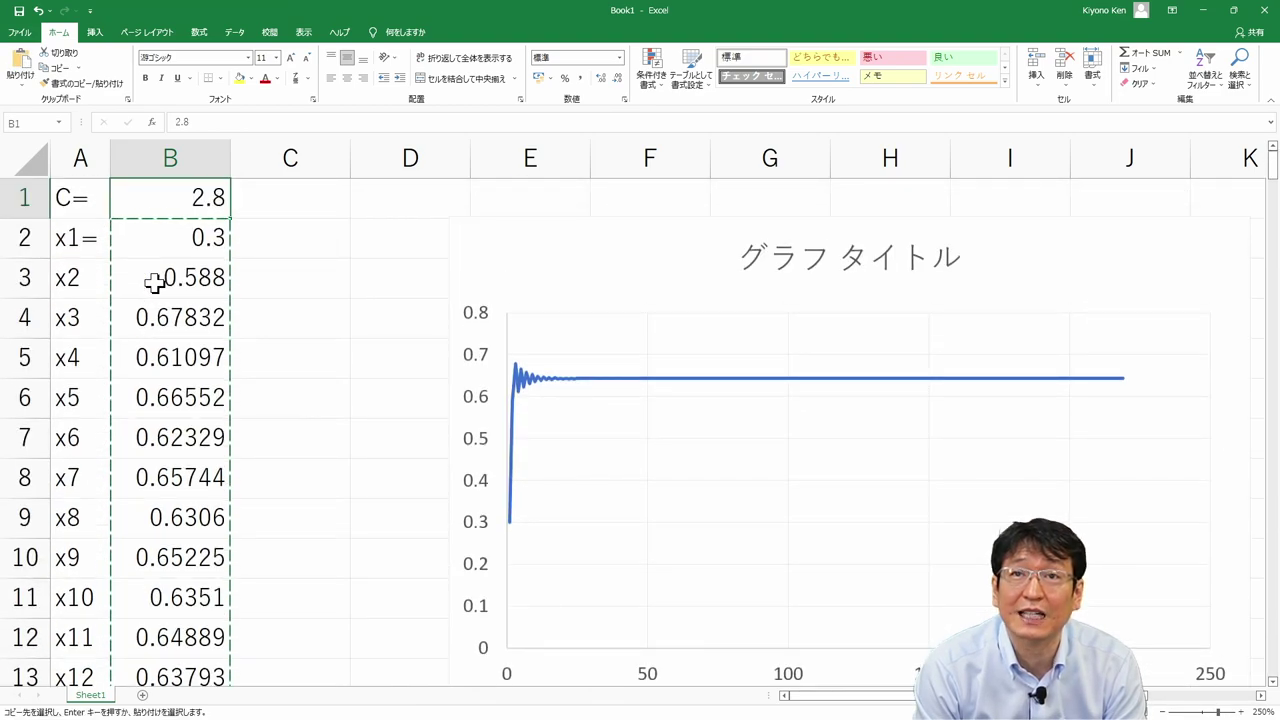
# Step: Paste the copied sequence into column C from C2 and set its starting value in C2 to 0.8
pyautogui.press('Right')
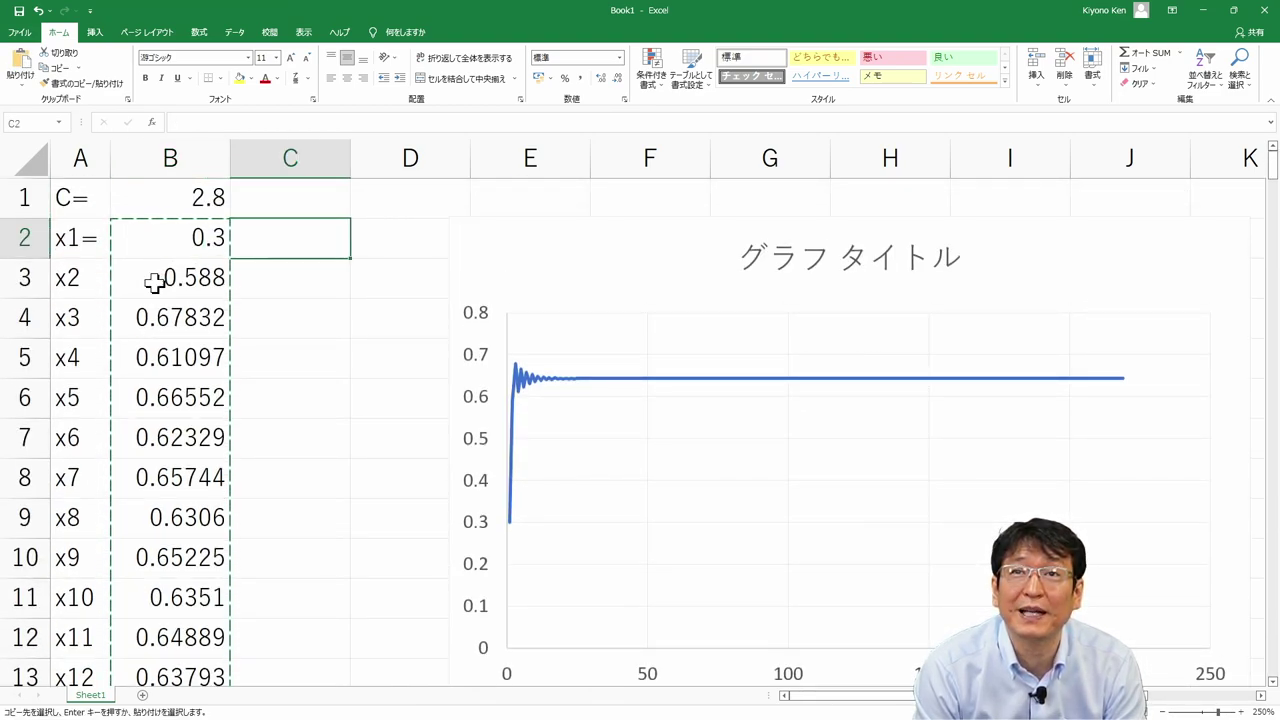
pyautogui.hotkey('ctrl', 'v')
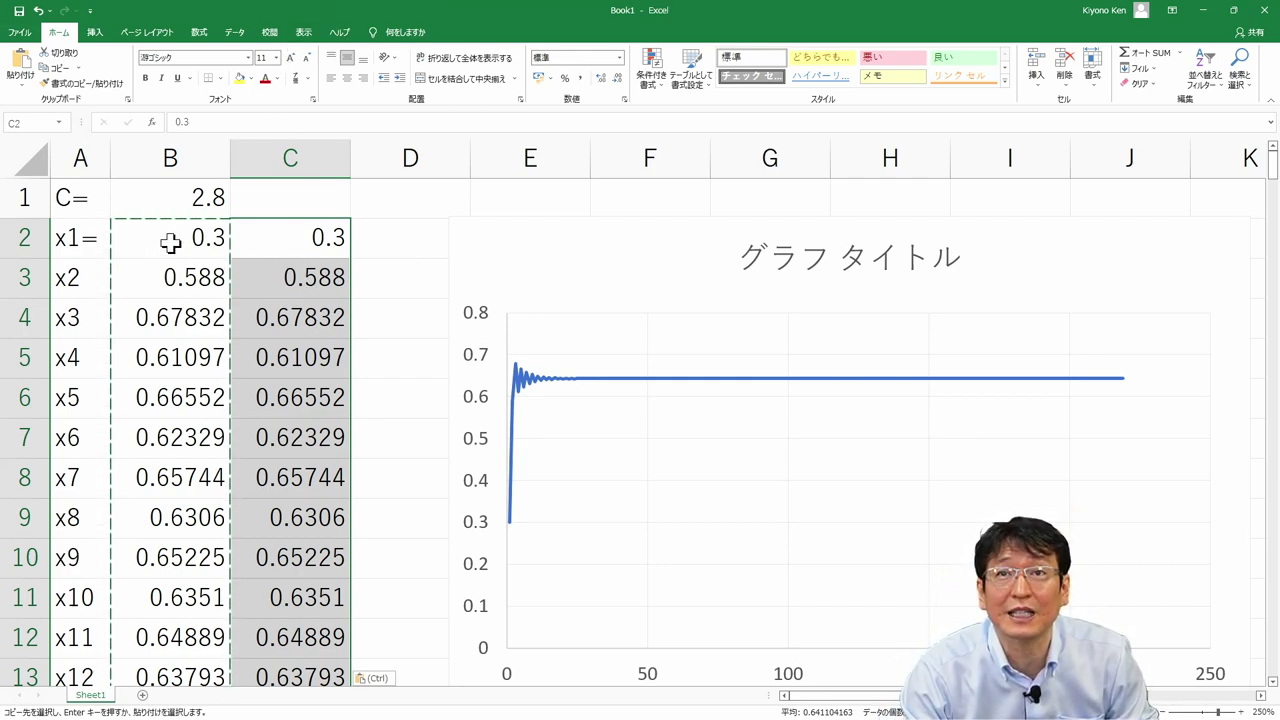
pyautogui.click(305, 250)
pyautogui.click(314, 290)
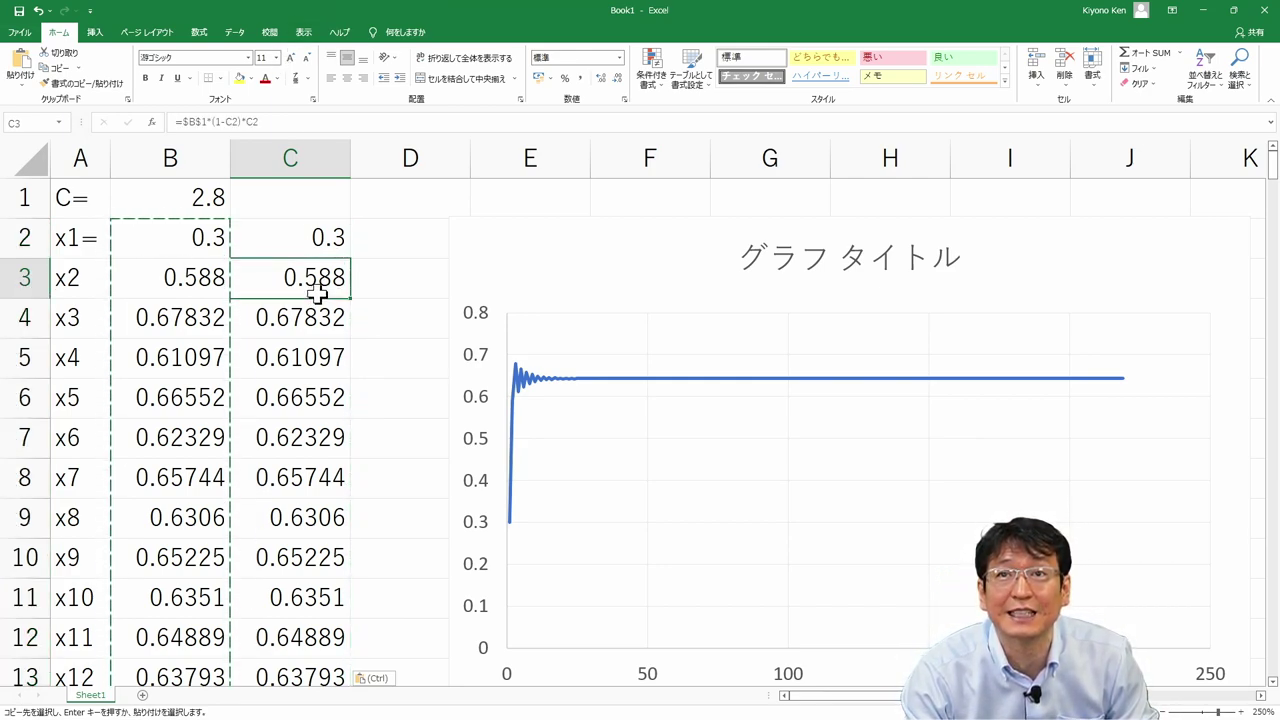
pyautogui.doubleClick(318, 290)
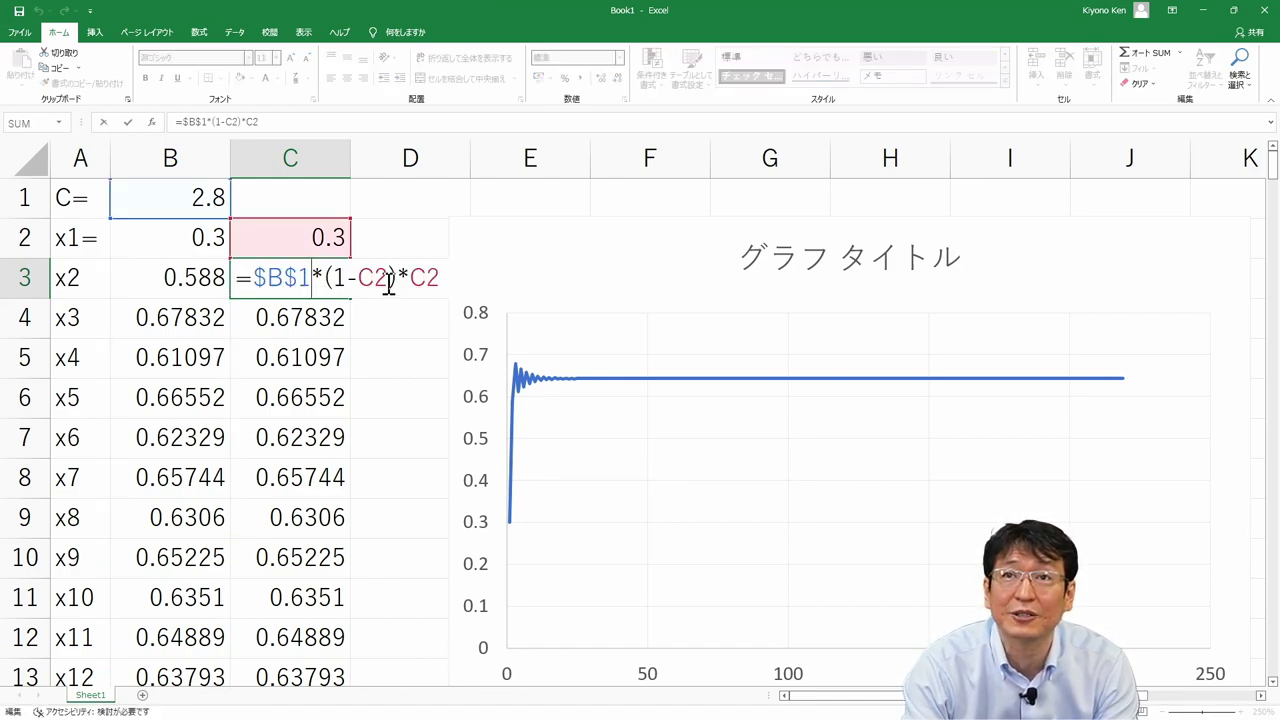
pyautogui.press('Escape')
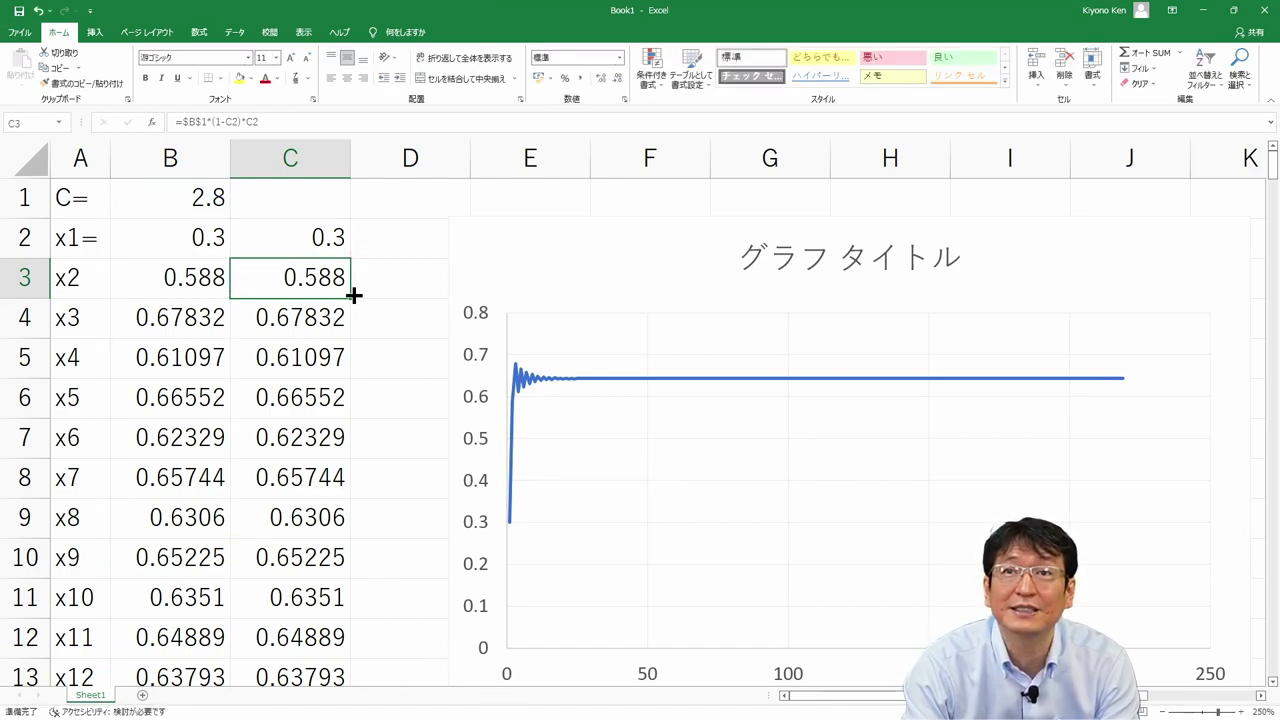
pyautogui.click(316, 244)
pyautogui.write('0.8')
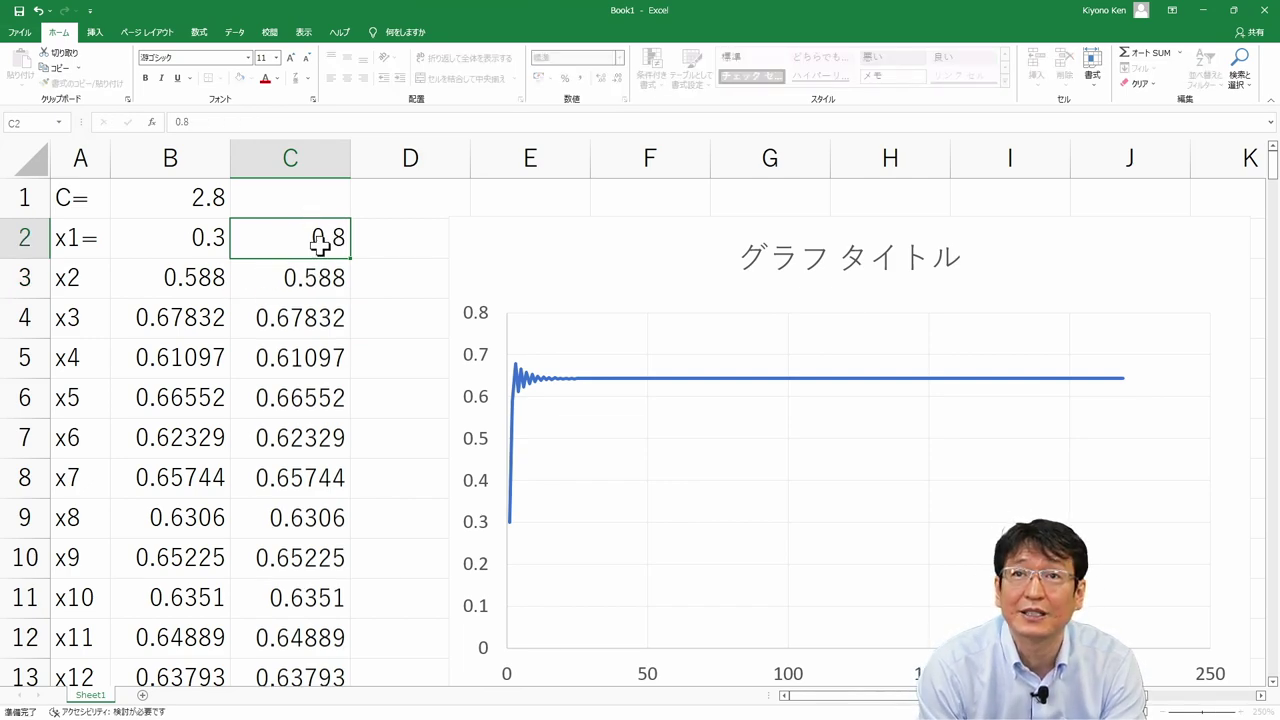
pyautogui.press('Return')
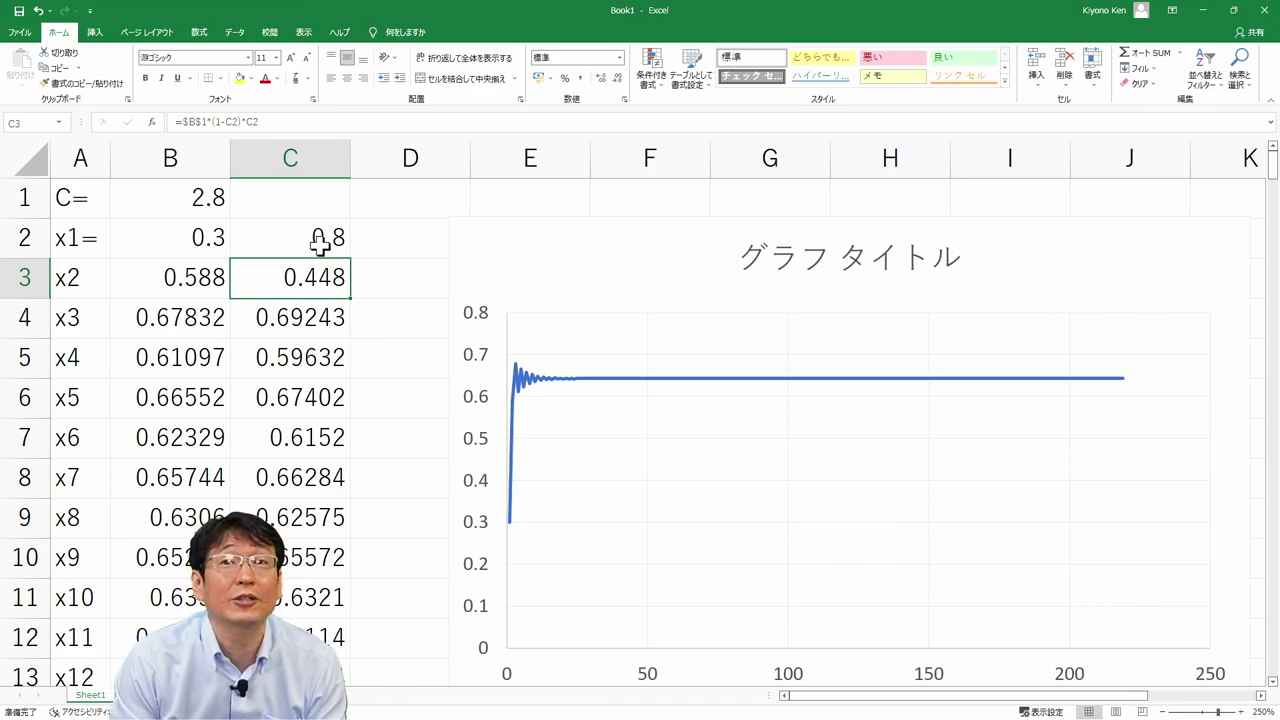
# Step: Copy the second sequence in C2:C220 and return to the start of column C
pyautogui.click(319, 241)
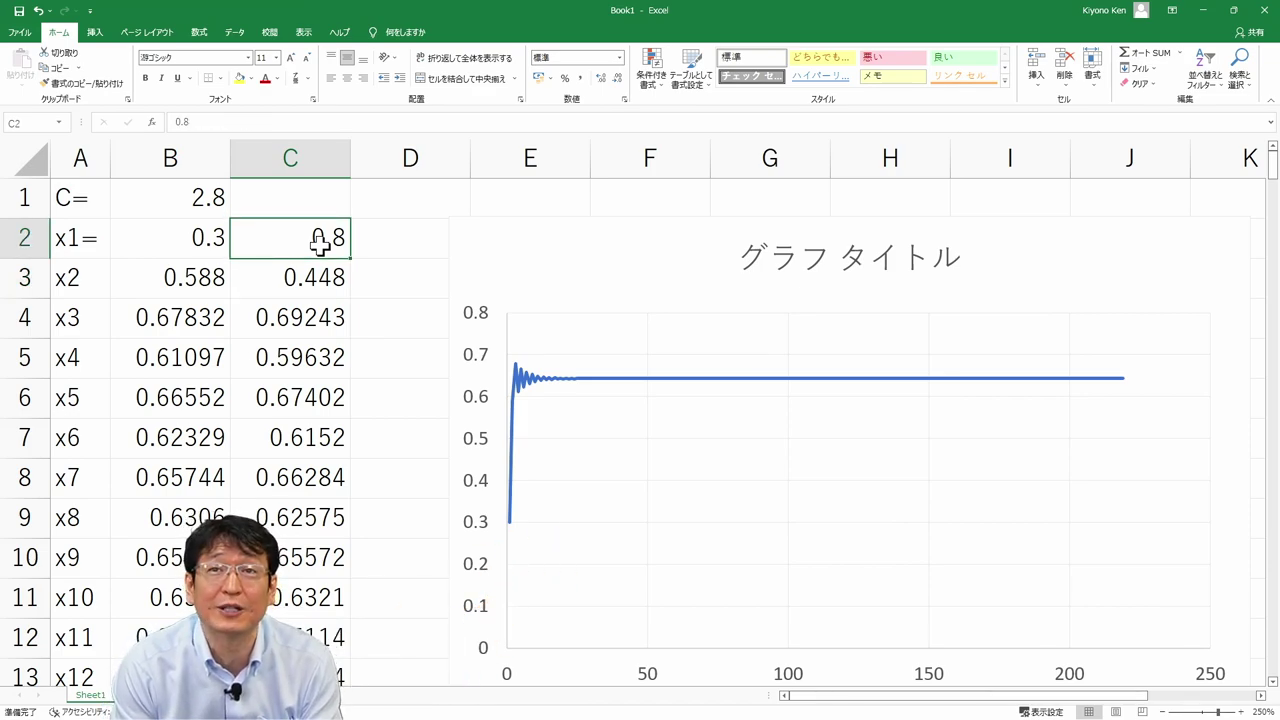
pyautogui.press('Down')
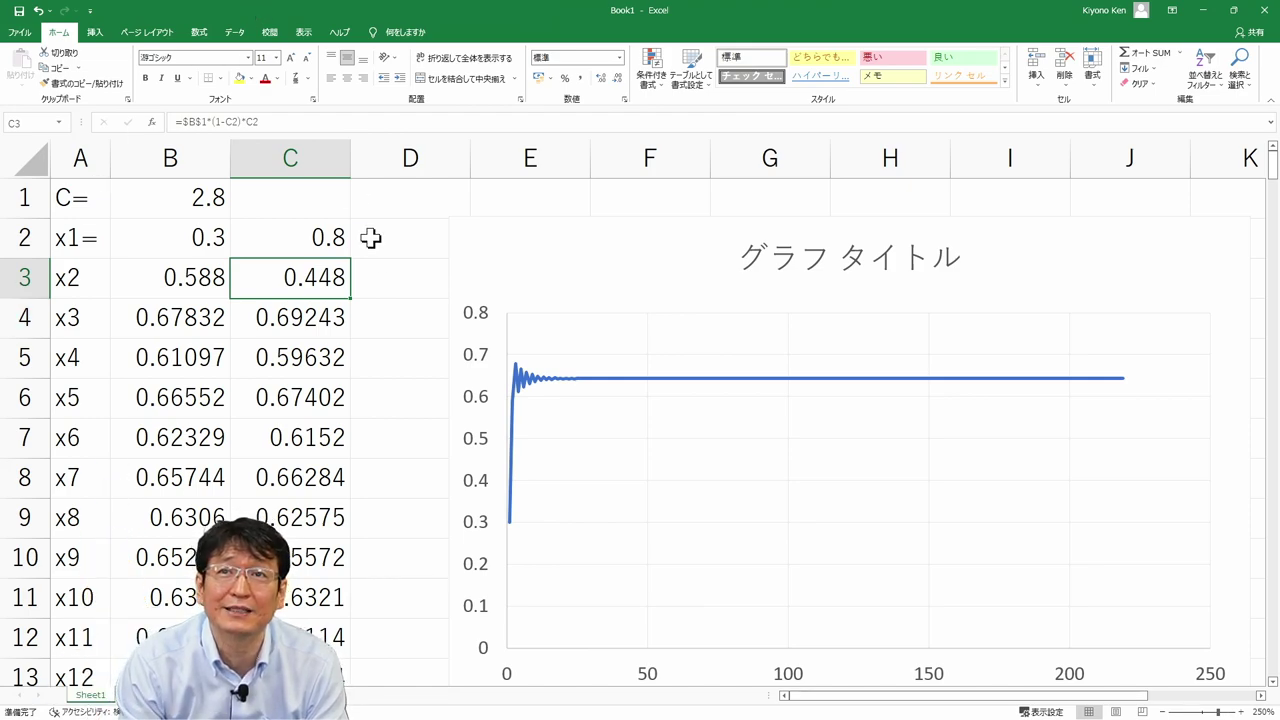
pyautogui.click(323, 237)
pyautogui.moveTo(323, 237); pyautogui.dragTo(320, 290)
pyautogui.press('Up')
pyautogui.press('Down')
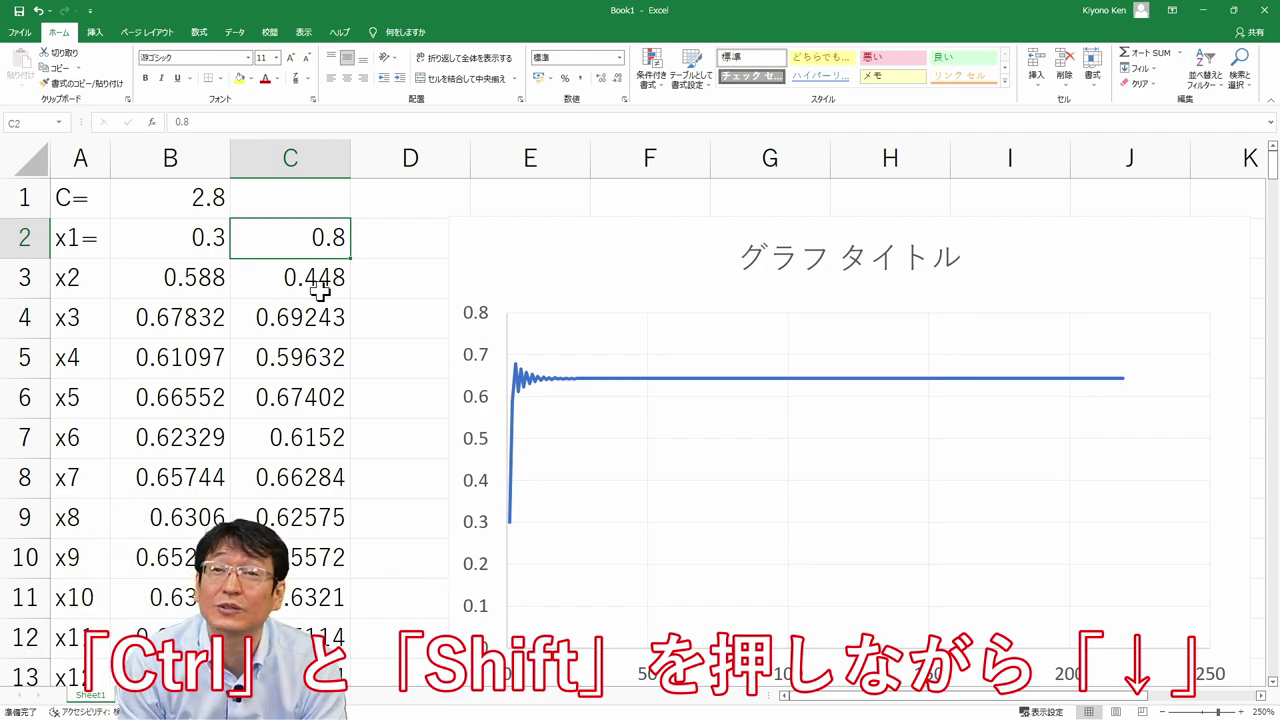
pyautogui.hotkey('ctrl', 'shift', 'Down')
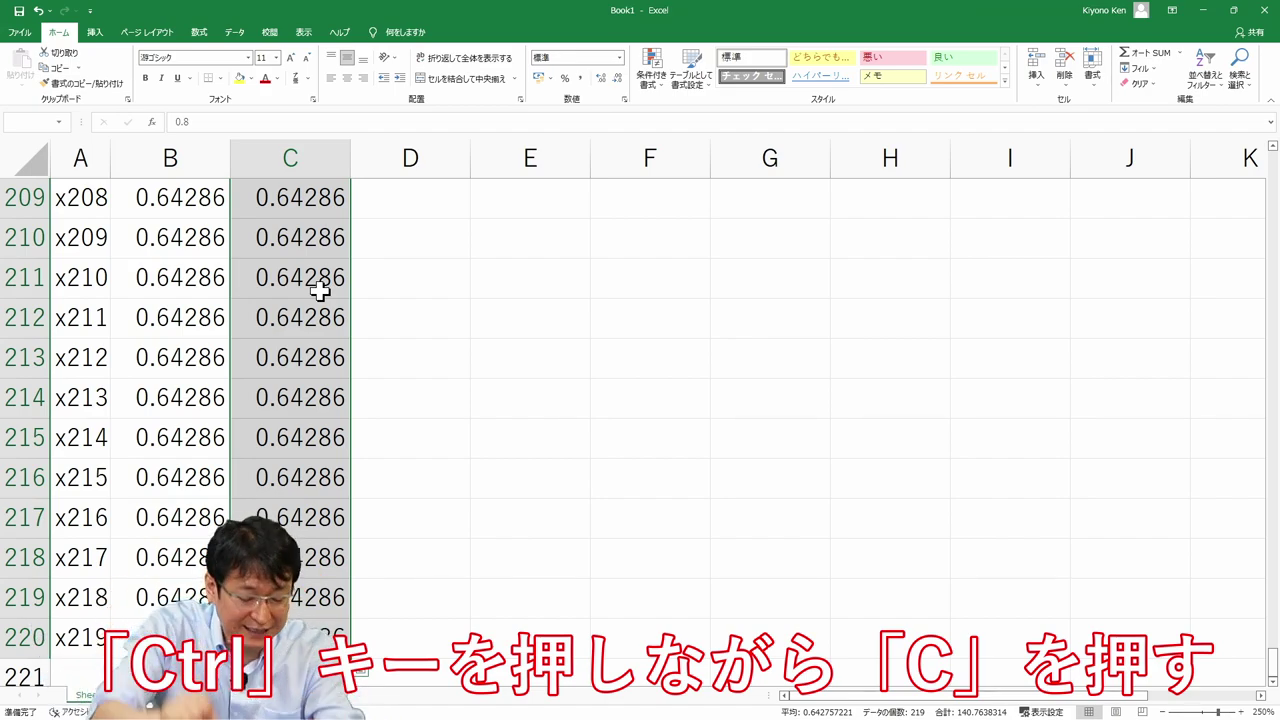
pyautogui.hotkey('ctrl', 'c')
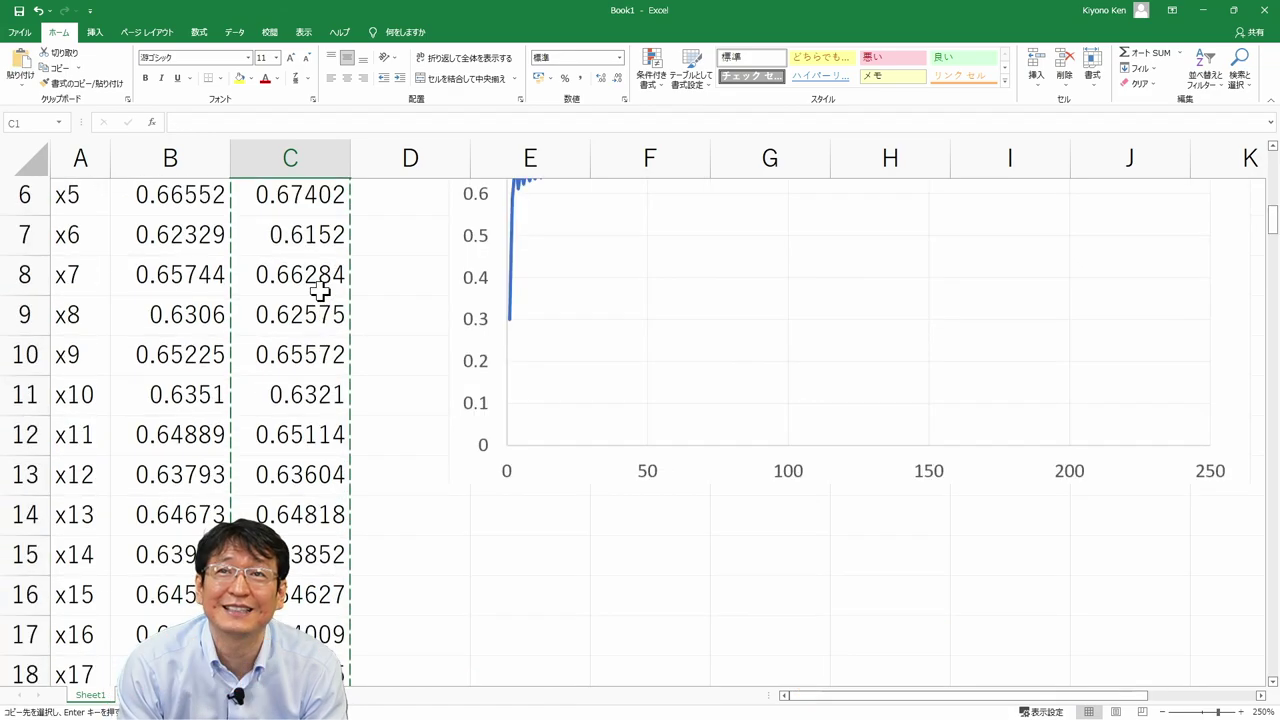
pyautogui.hotkey('ctrl', 'Up')
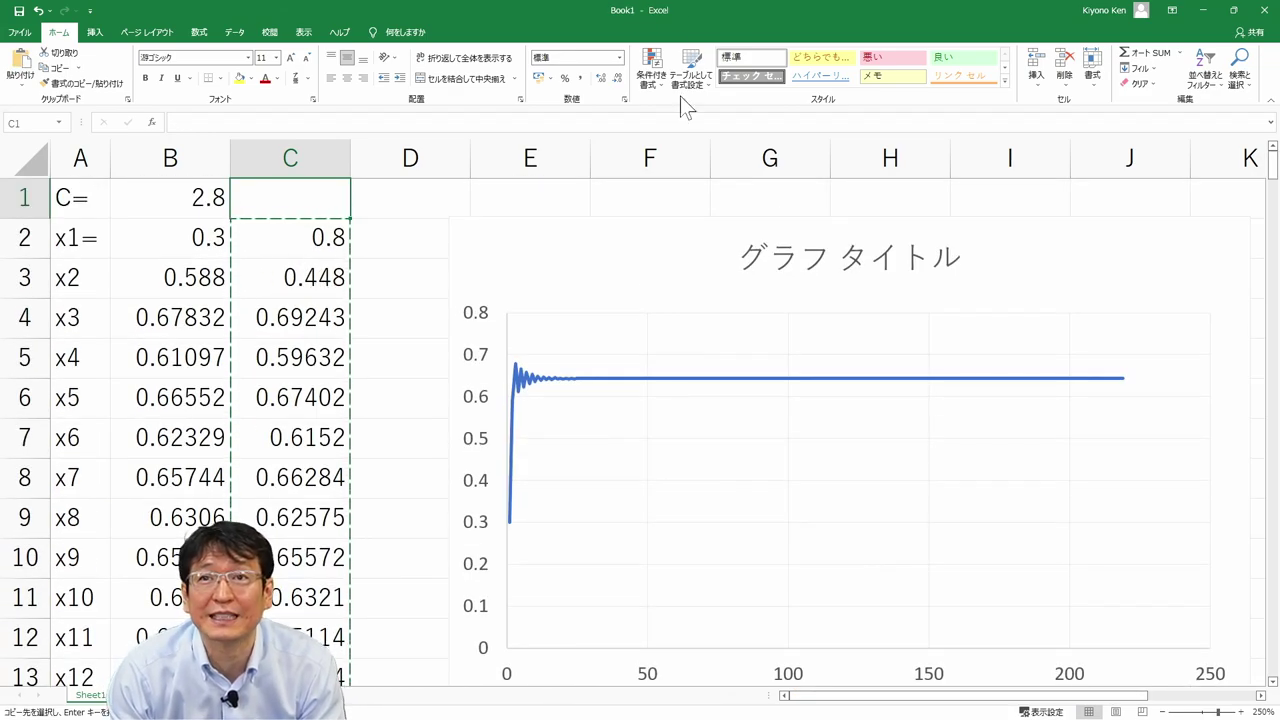
# Step: Paste the copied column C values into the existing chart as a second data series
pyautogui.click(627, 478)
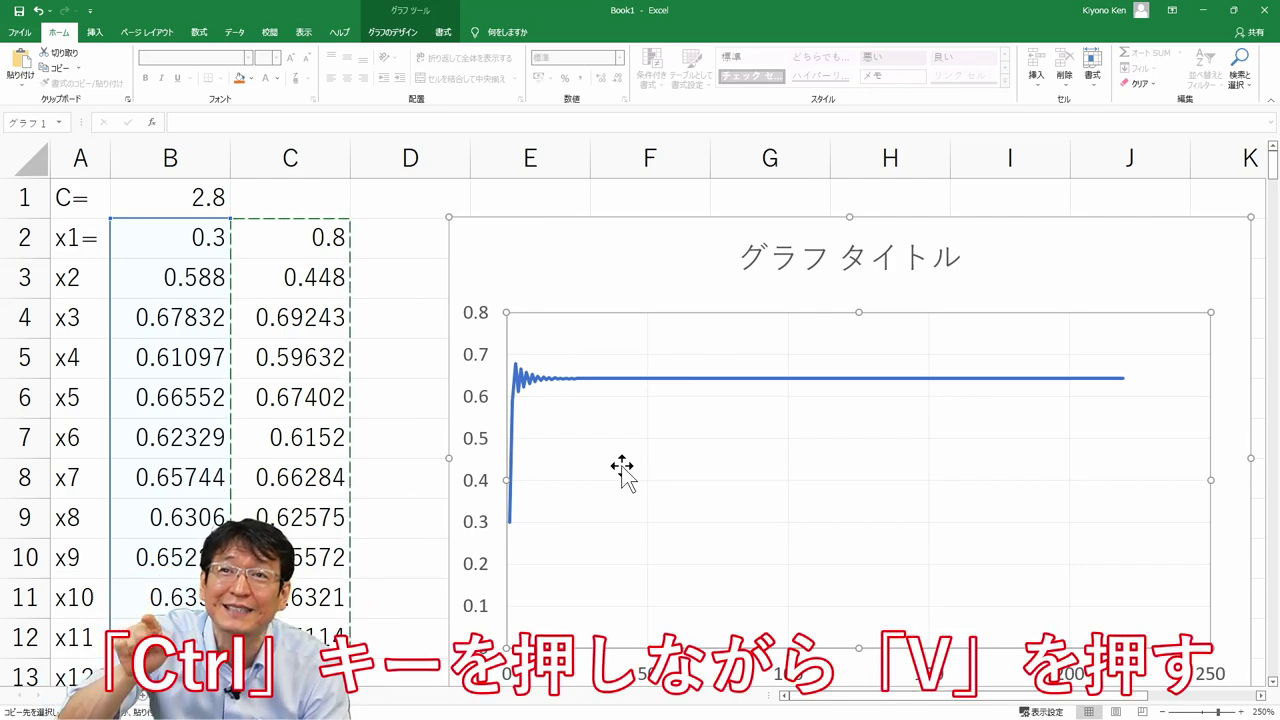
pyautogui.hotkey('ctrl', 'v')
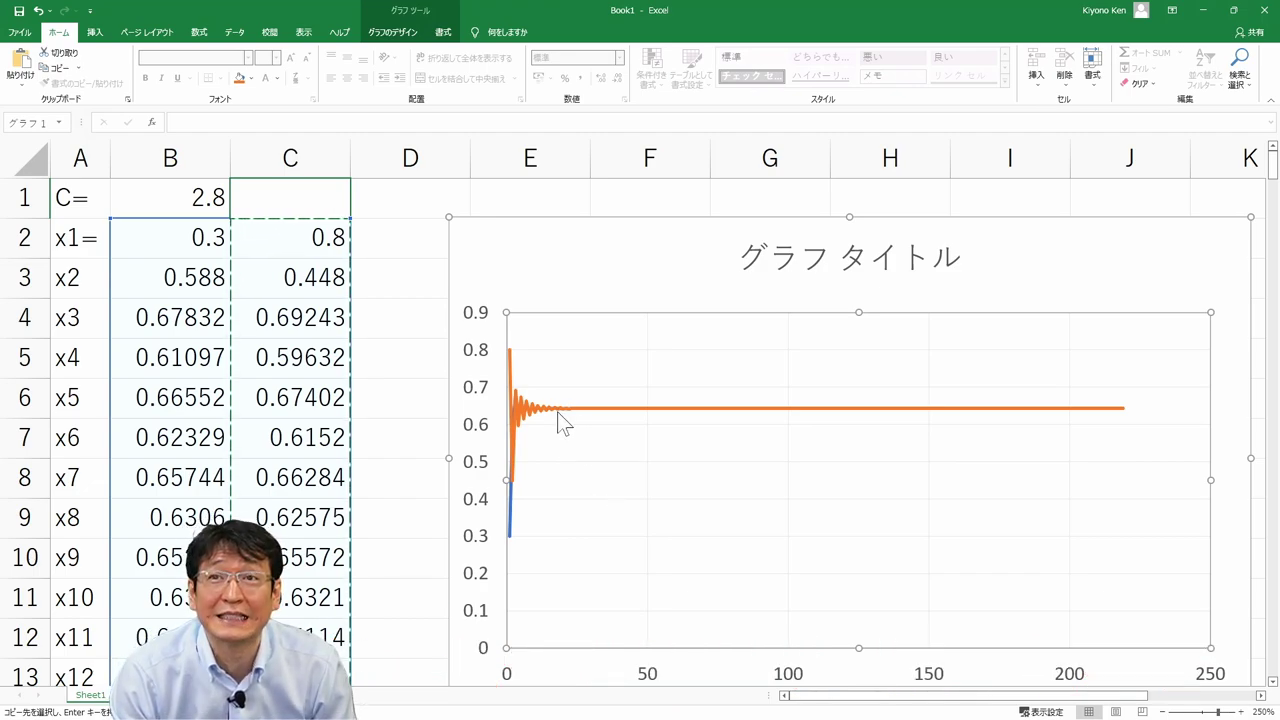
pyautogui.click(146, 257)
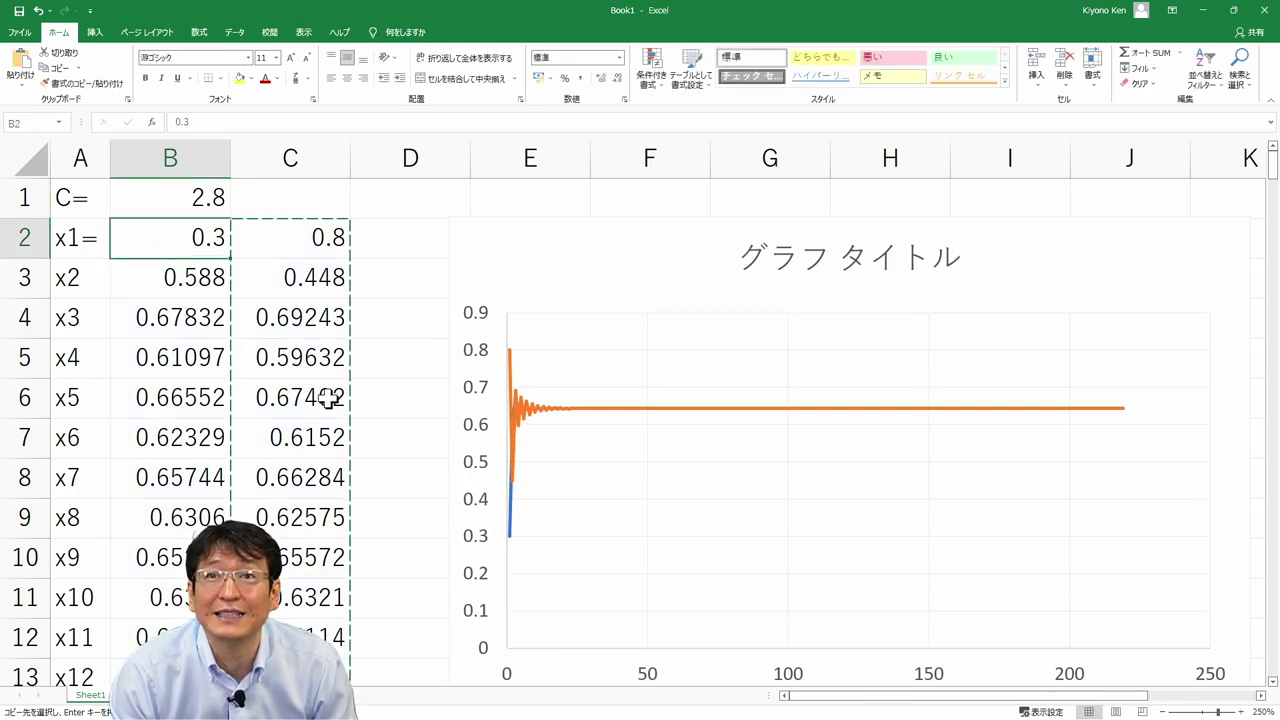
# Step: Set the second sequence's starting value in C2 to 0.92
pyautogui.click(340, 343)
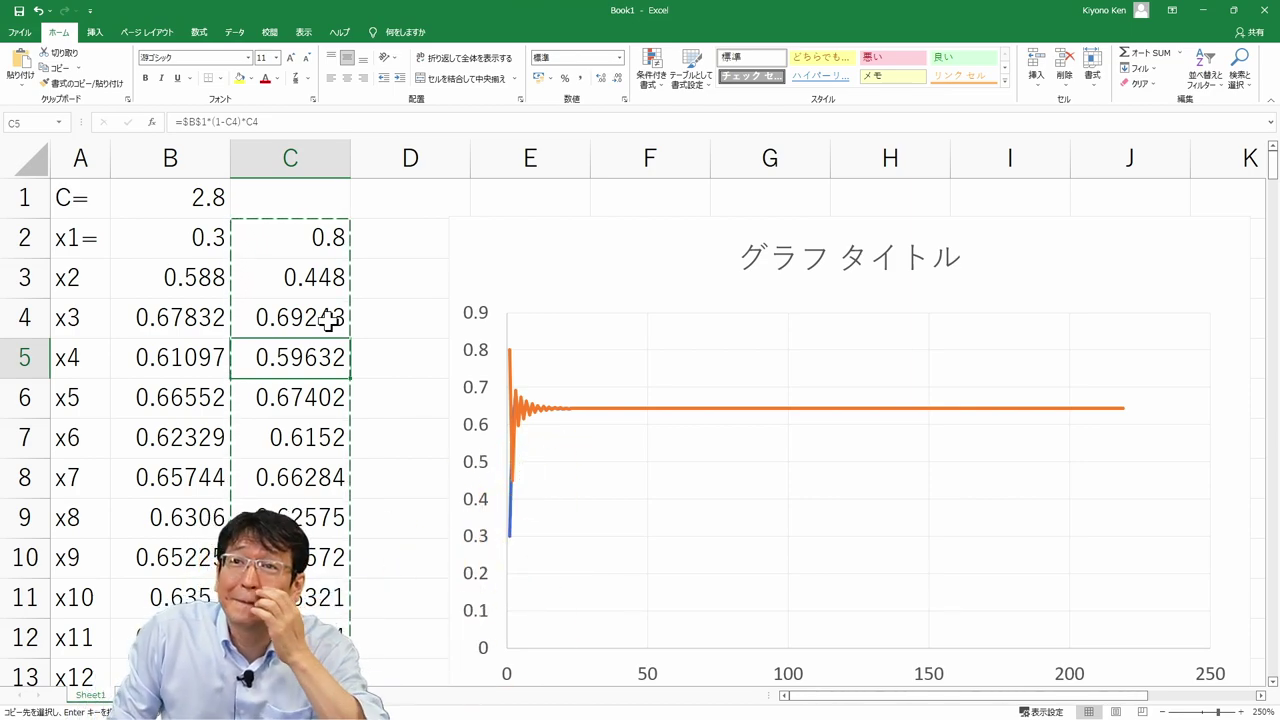
pyautogui.press('Up')
pyautogui.press('Up')
pyautogui.press('Up')
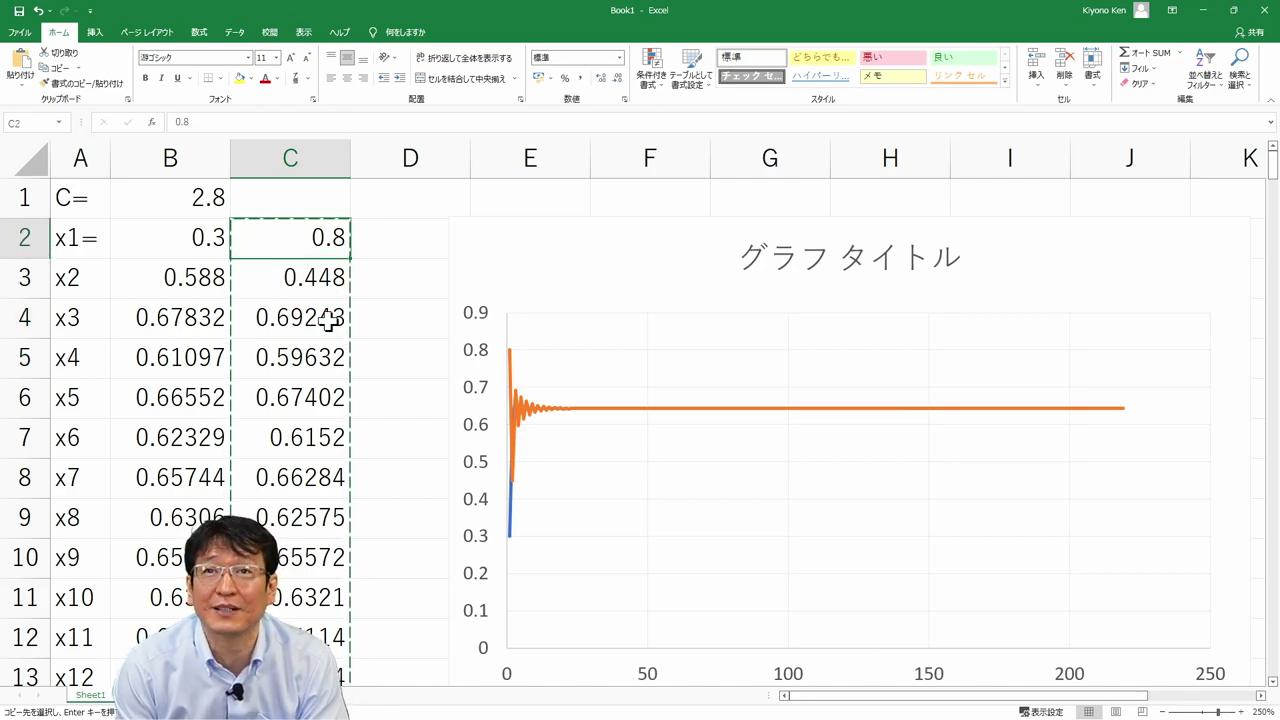
pyautogui.write('0')
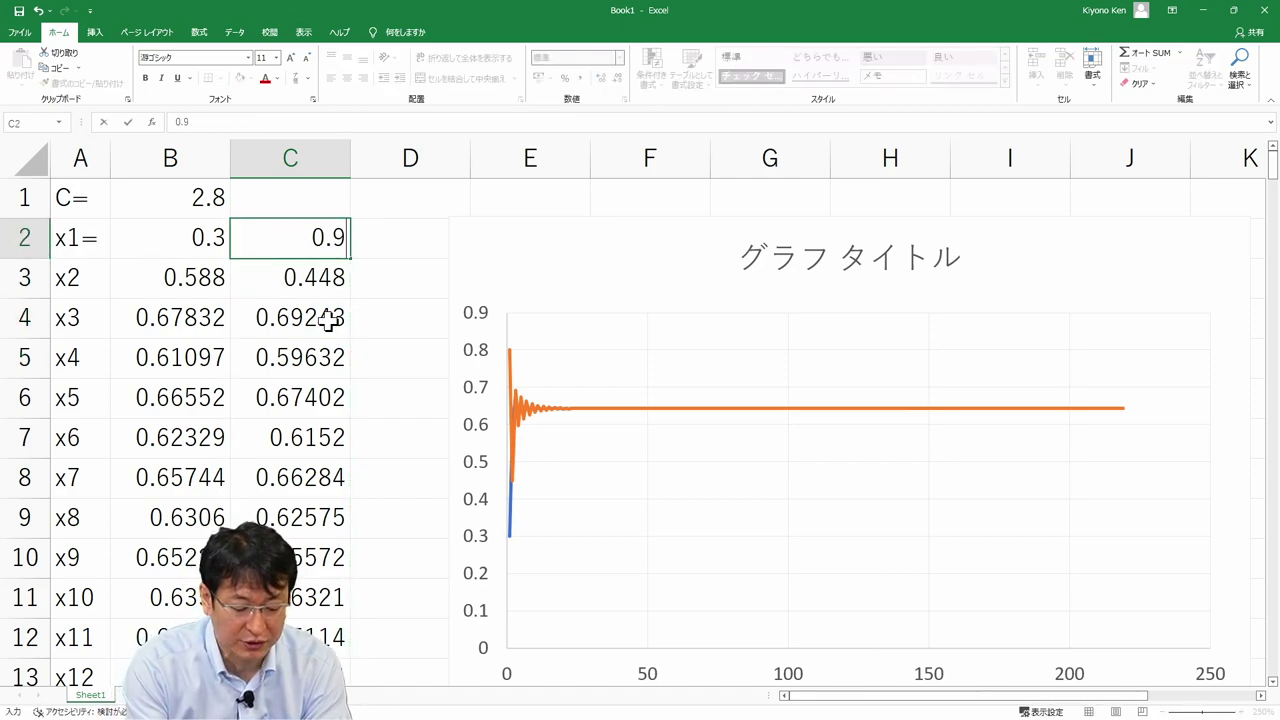
pyautogui.press('Return')
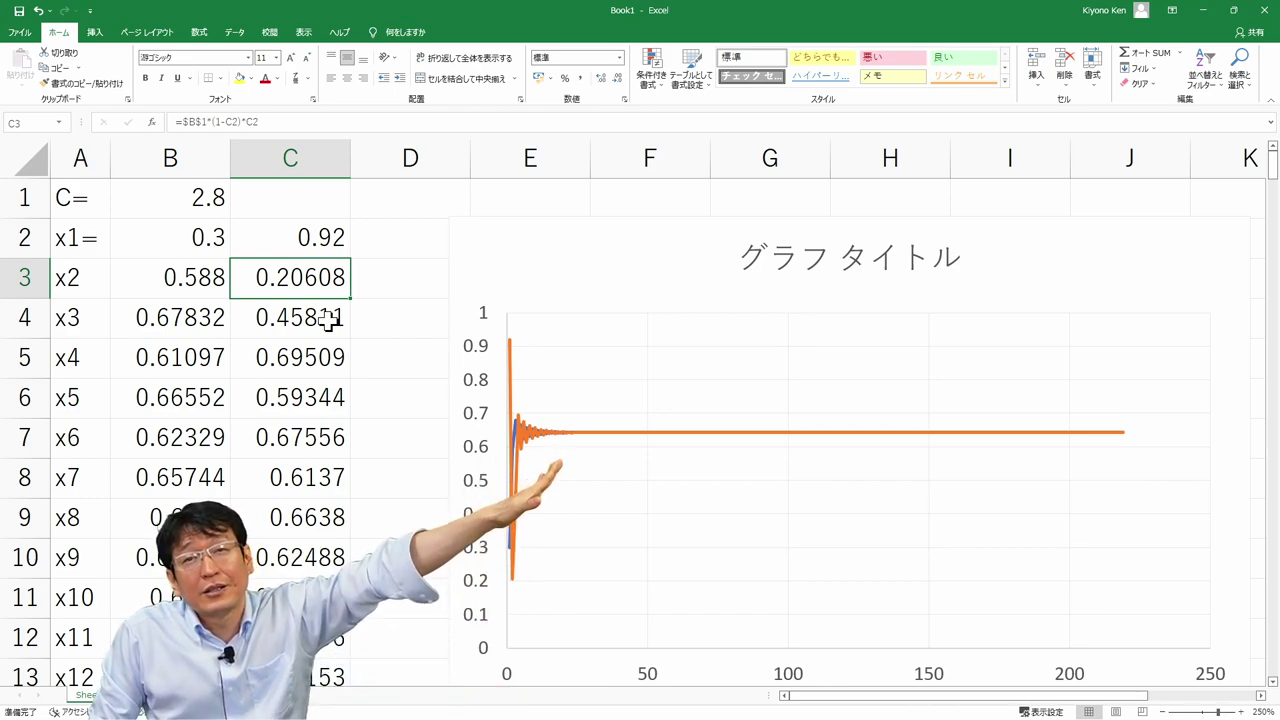
# Step: Set the second sequence's starting value in C2 to 0.001
pyautogui.press('Up')
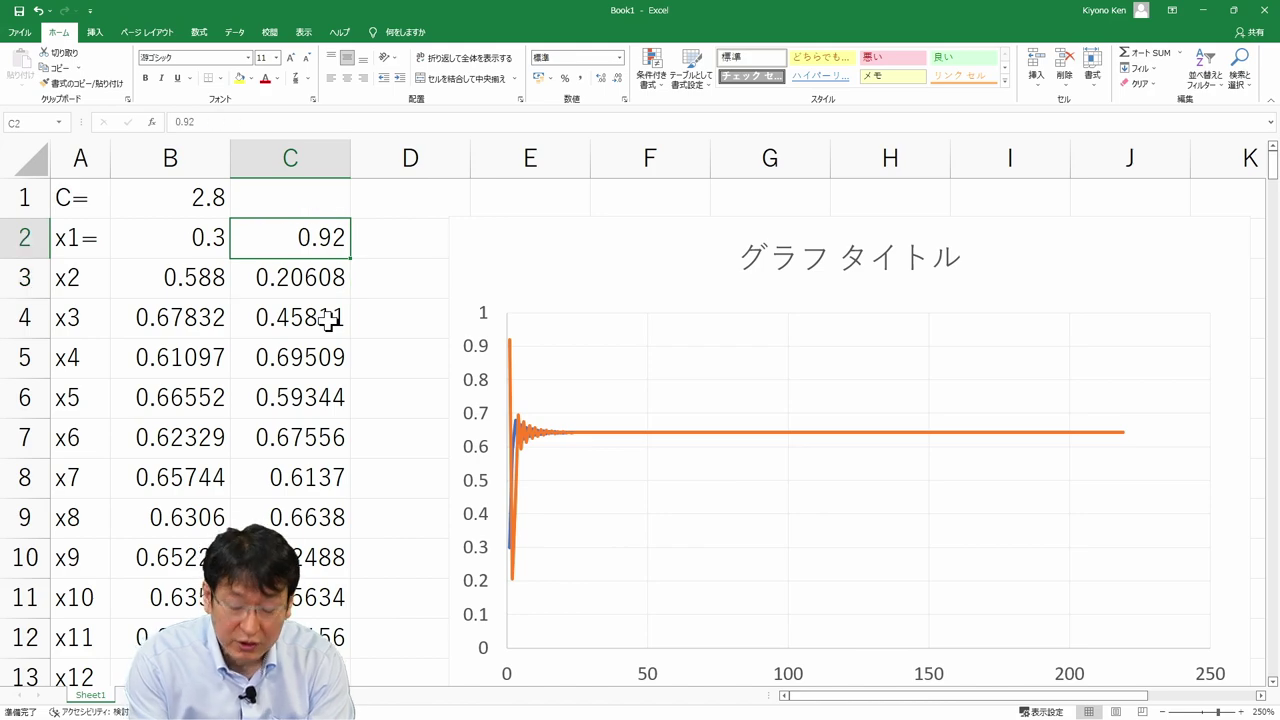
pyautogui.write('0.001')
pyautogui.press('Return')
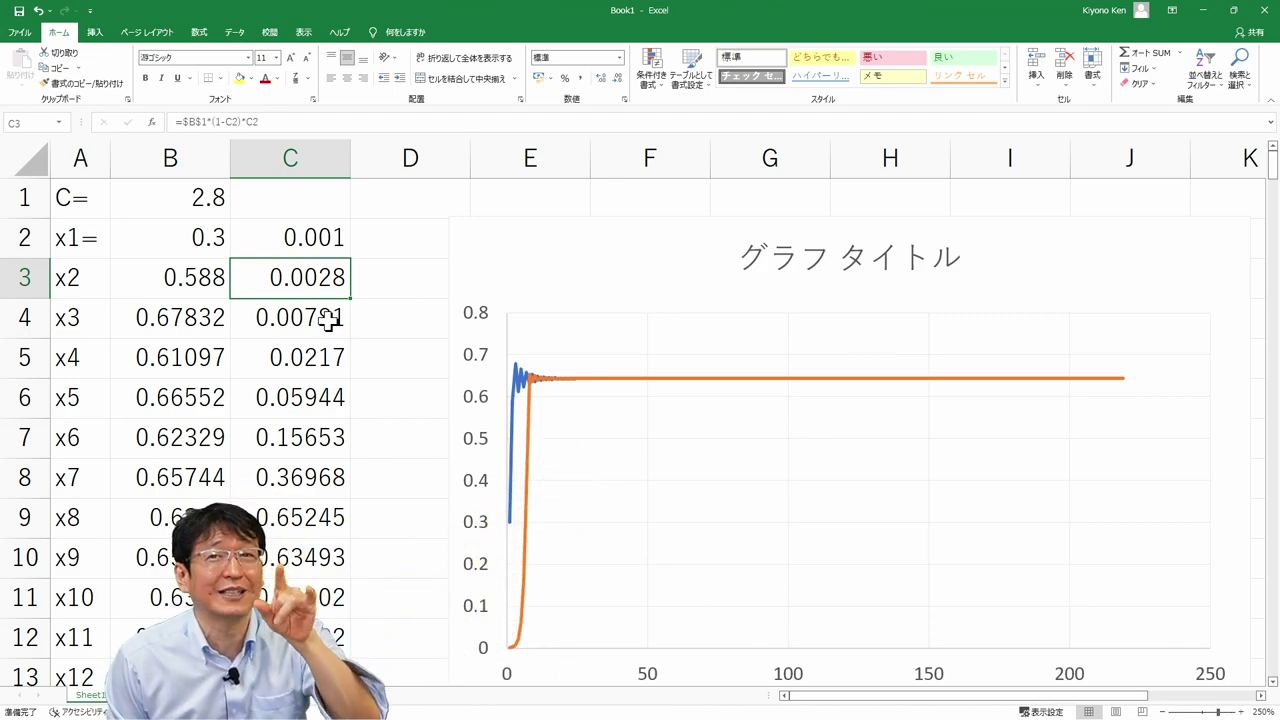
pyautogui.press('Up')
pyautogui.press('Up')
pyautogui.press('Left')
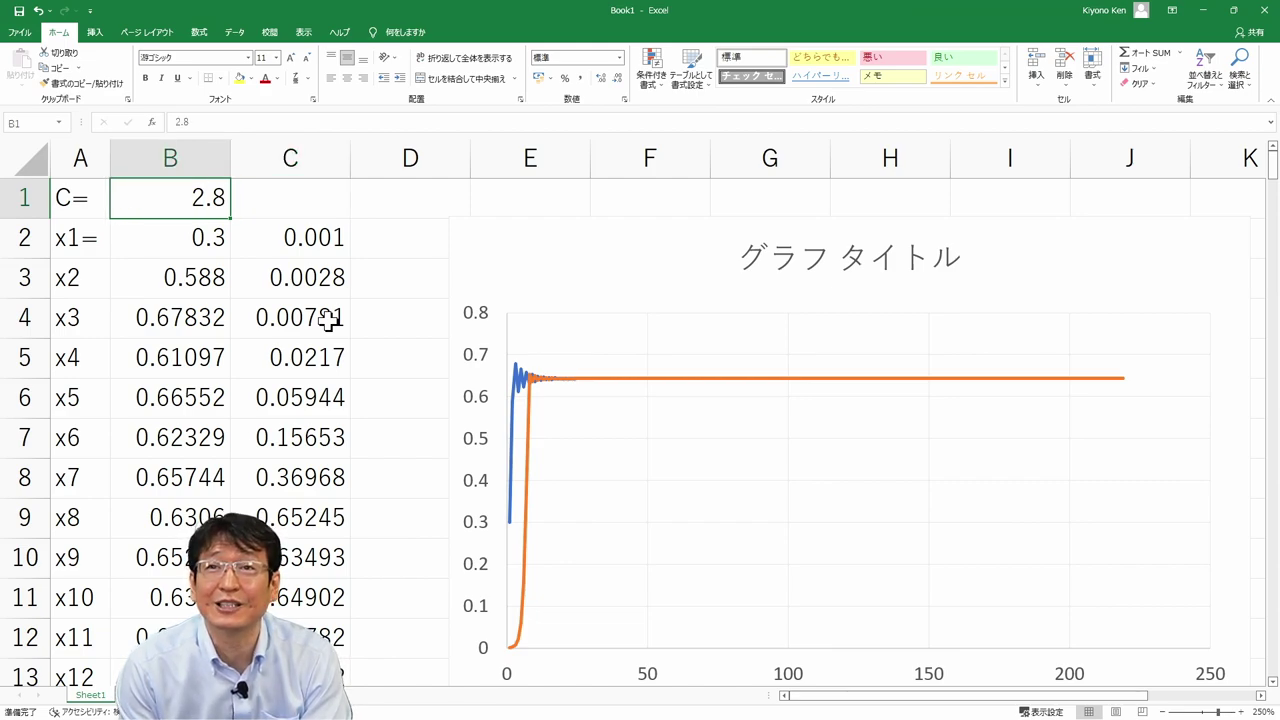
pyautogui.press('Down')
pyautogui.press('Down')
pyautogui.press('Down')
pyautogui.press('Up')
pyautogui.press('Up')
pyautogui.press('Up')
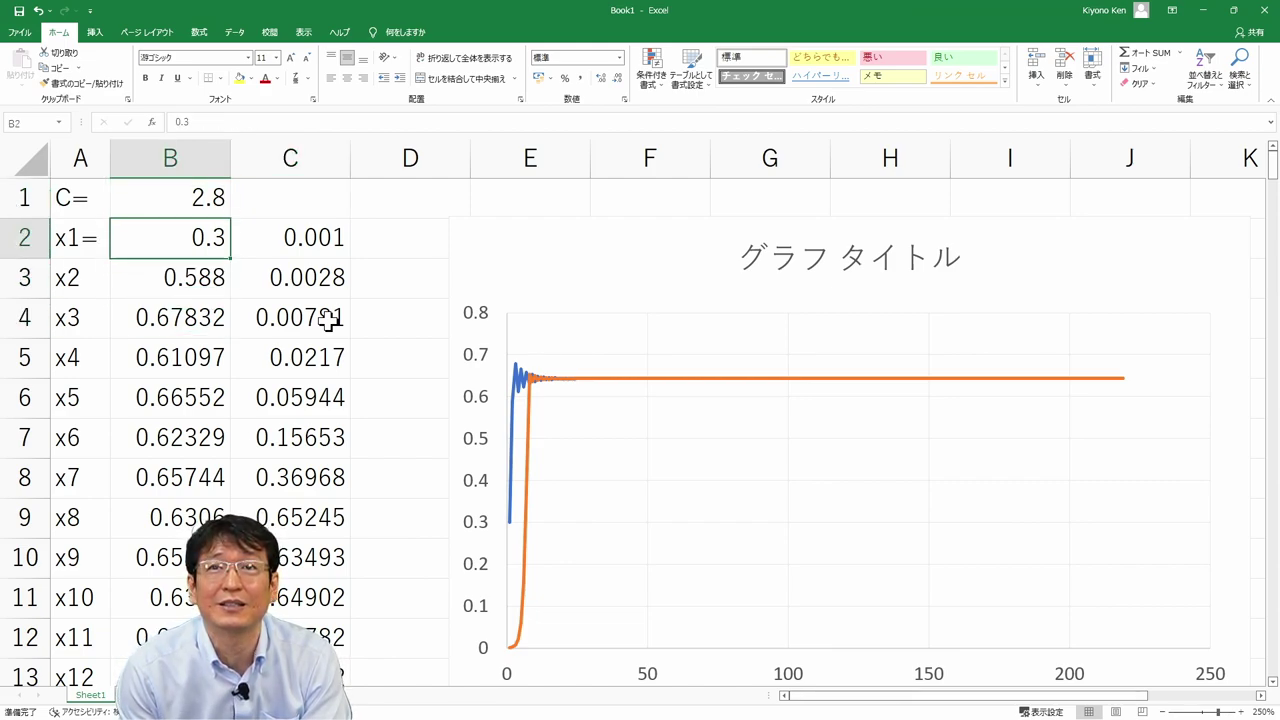
pyautogui.press('Down')
pyautogui.press('Right')
pyautogui.press('Left')
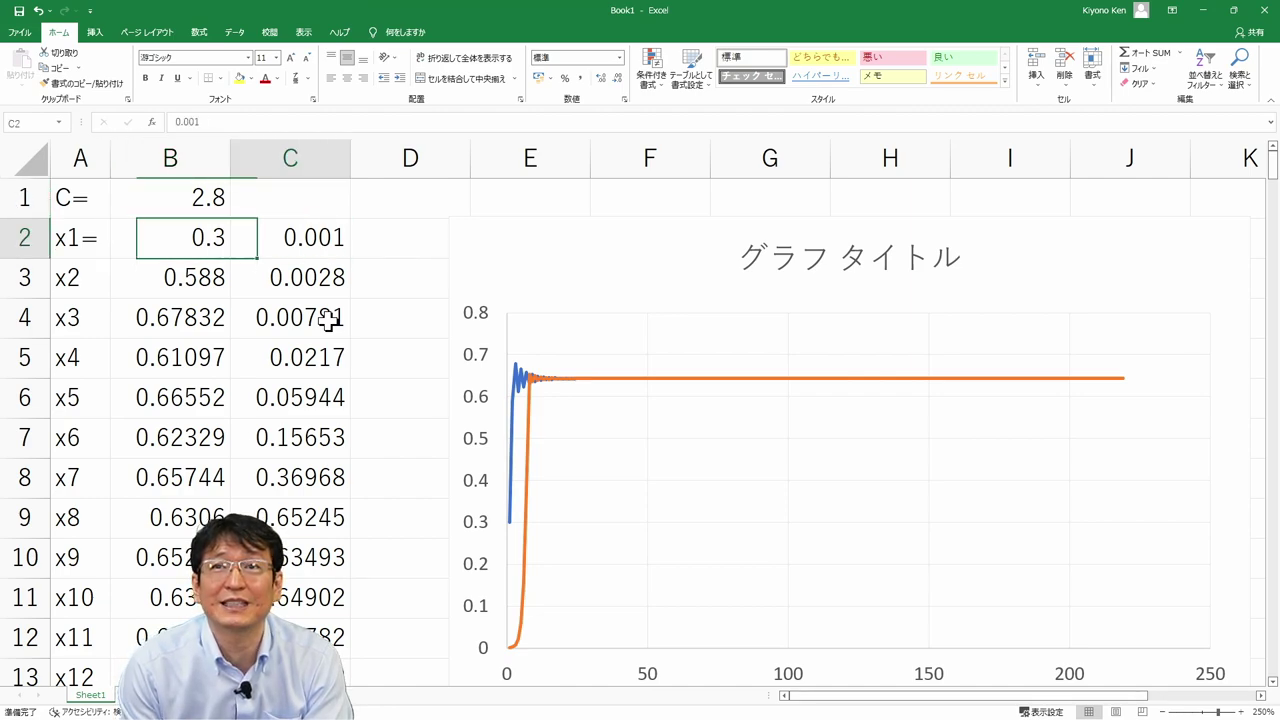
pyautogui.press('Right')
pyautogui.press('Left')
pyautogui.press('Right')
pyautogui.press('Left')
pyautogui.press('Right')
# Step: Set the C parameter in B1 to 2.9 and check the final values of both sequences at row 220
pyautogui.press('Up')
pyautogui.press('Left')
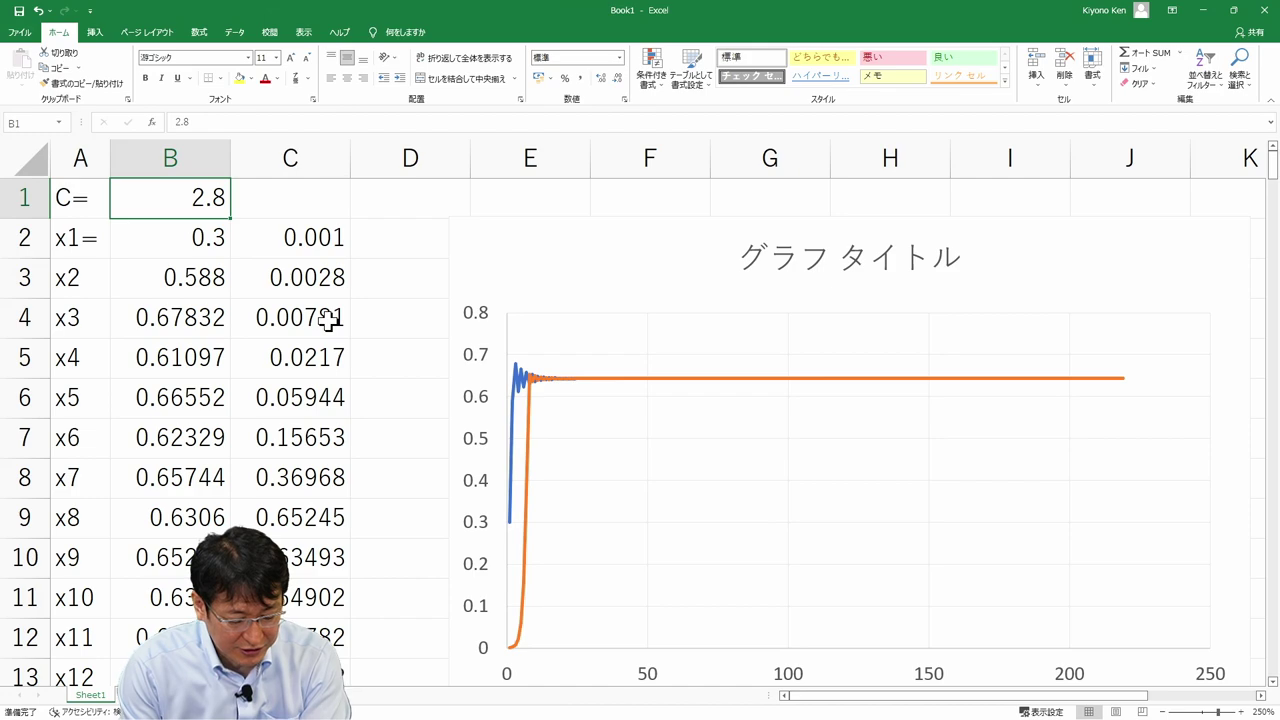
pyautogui.write('20')
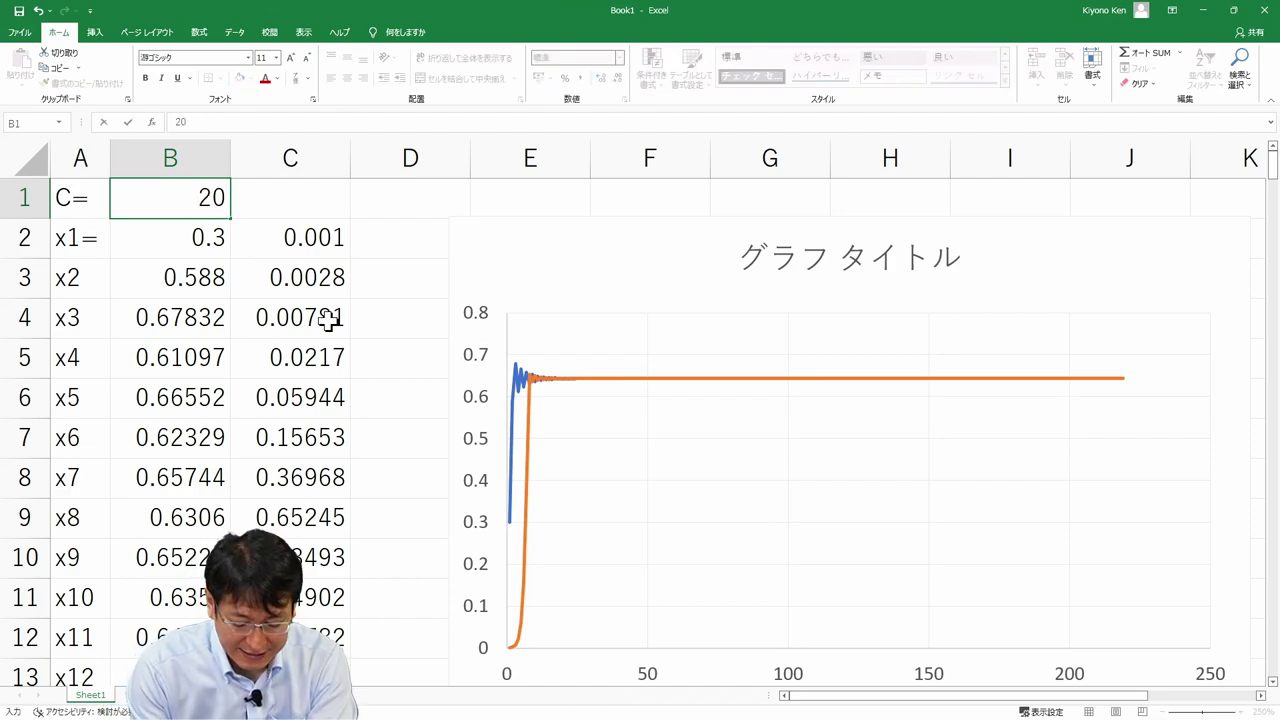
pyautogui.press('Return')
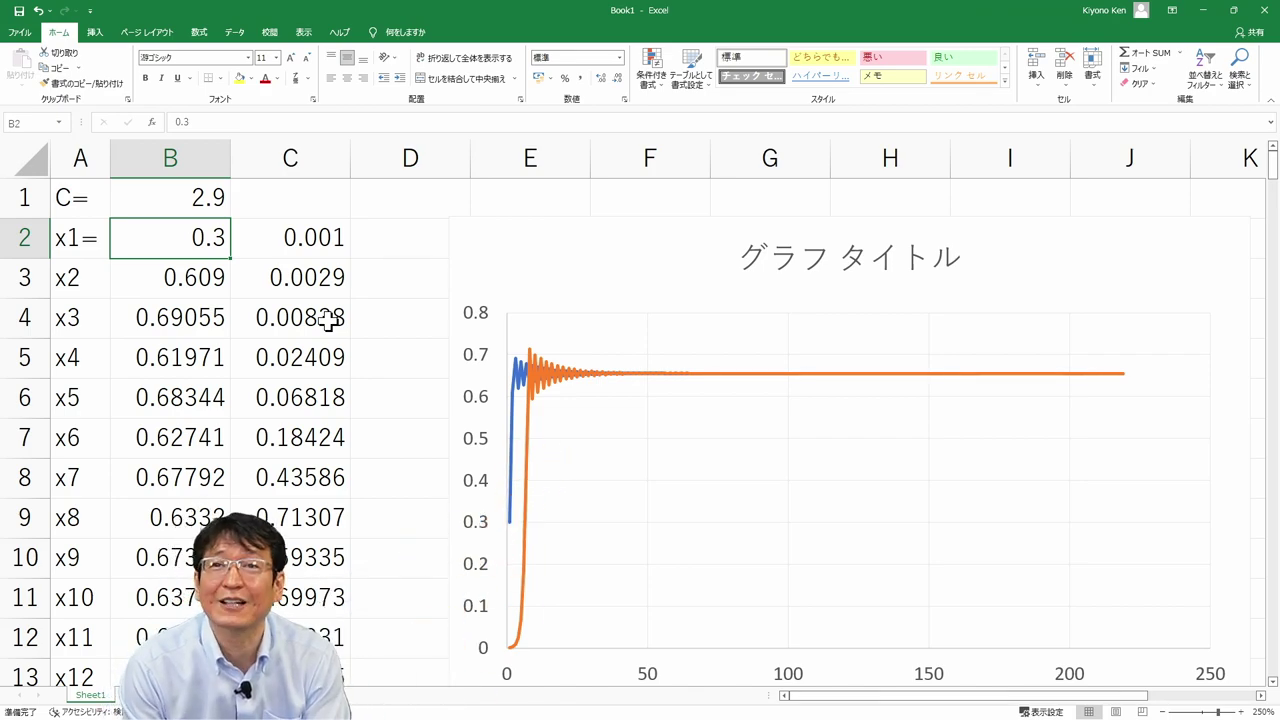
pyautogui.press('Right')
pyautogui.hotkey('ctrl', 'Down')
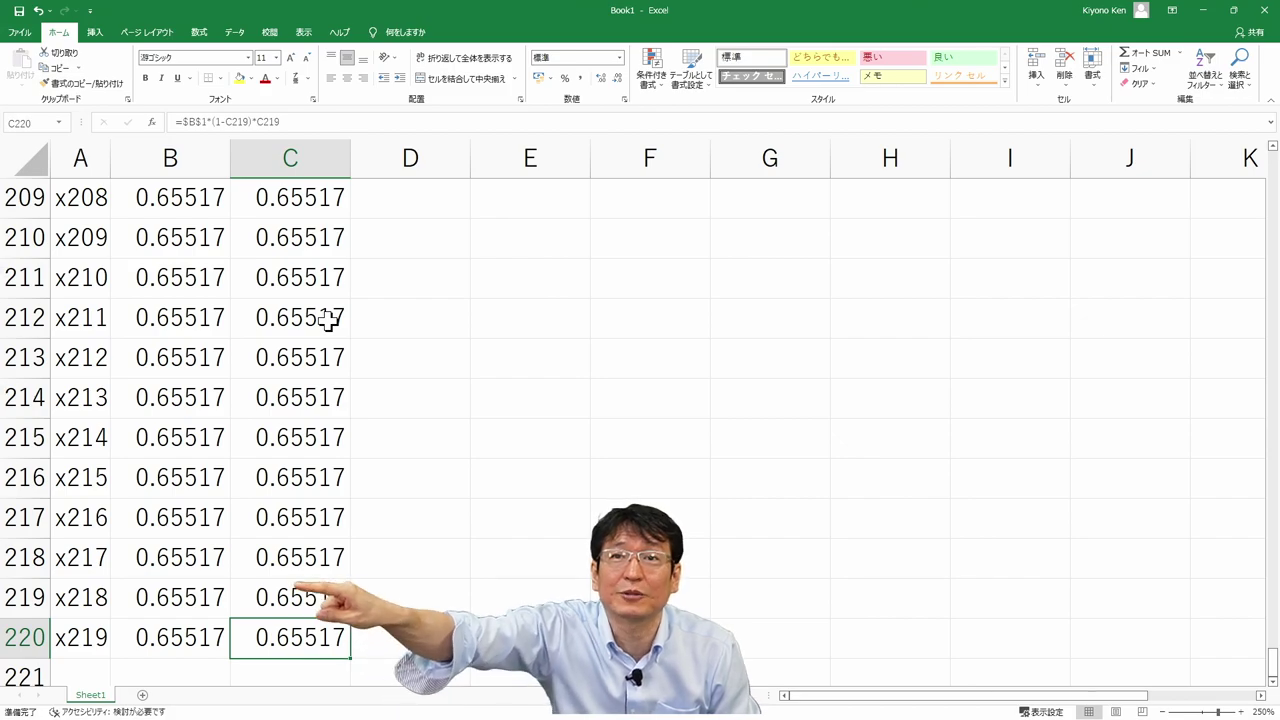
pyautogui.hotkey('ctrl', 'Up')
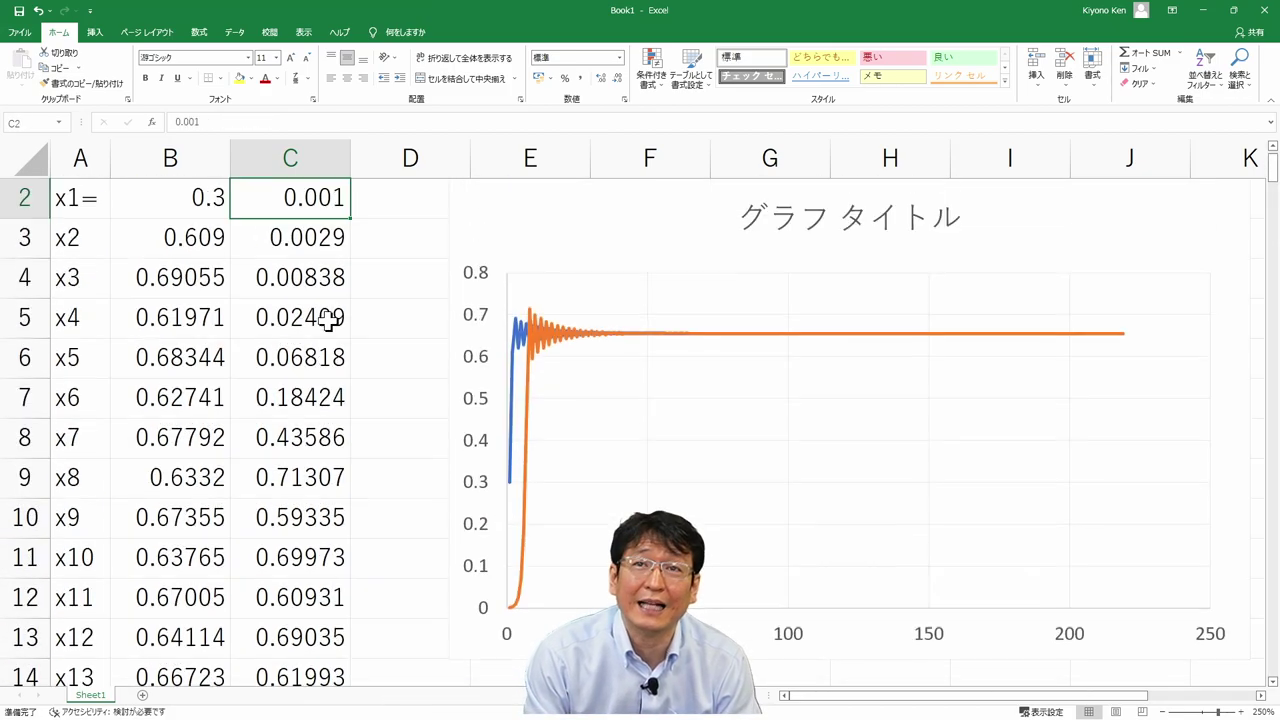
# Step: Set the first sequence's starting value in B2 to 0.31 and go to the C parameter in B1
pyautogui.press('Left')
pyautogui.write('0')
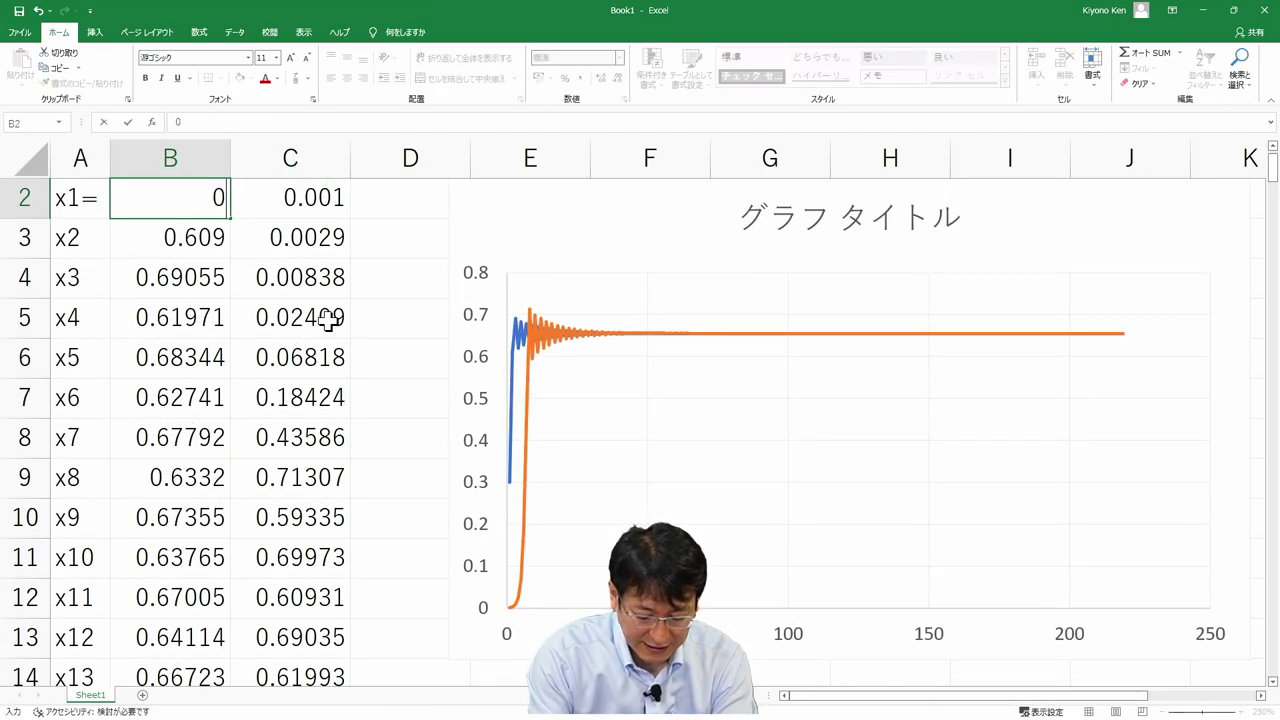
pyautogui.write('.')
pyautogui.press('Escape')
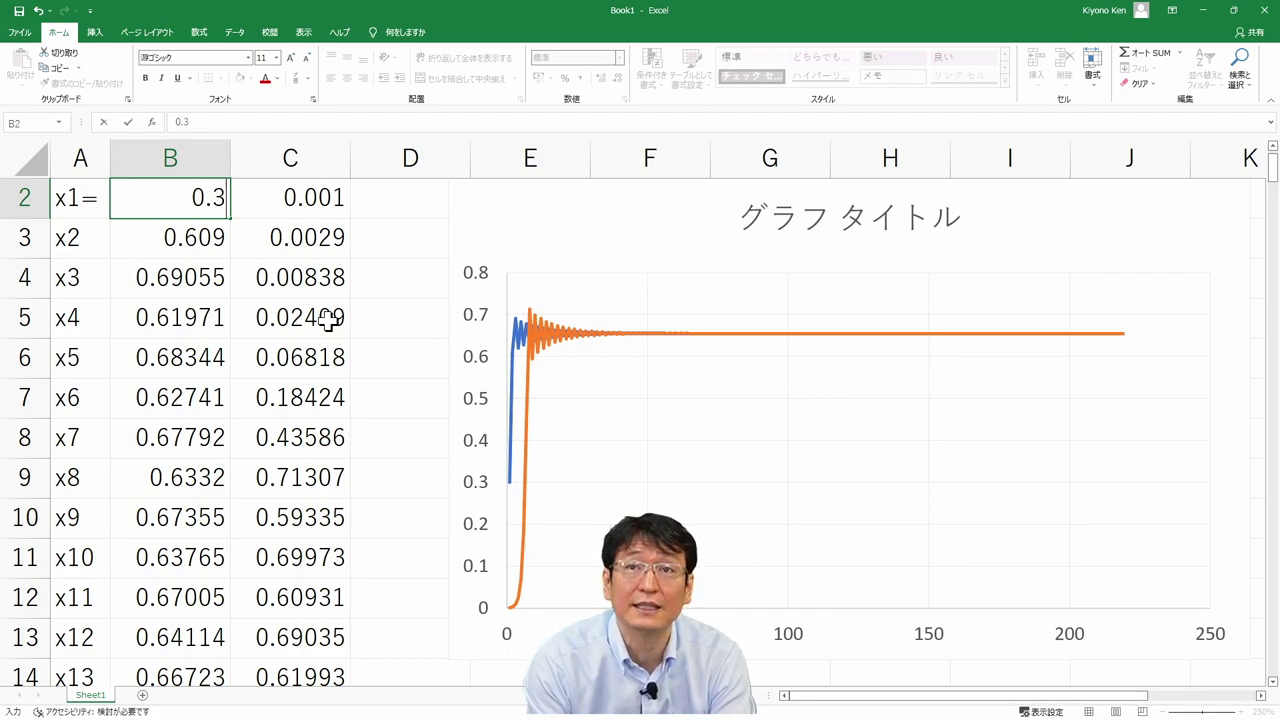
pyautogui.write('0.')
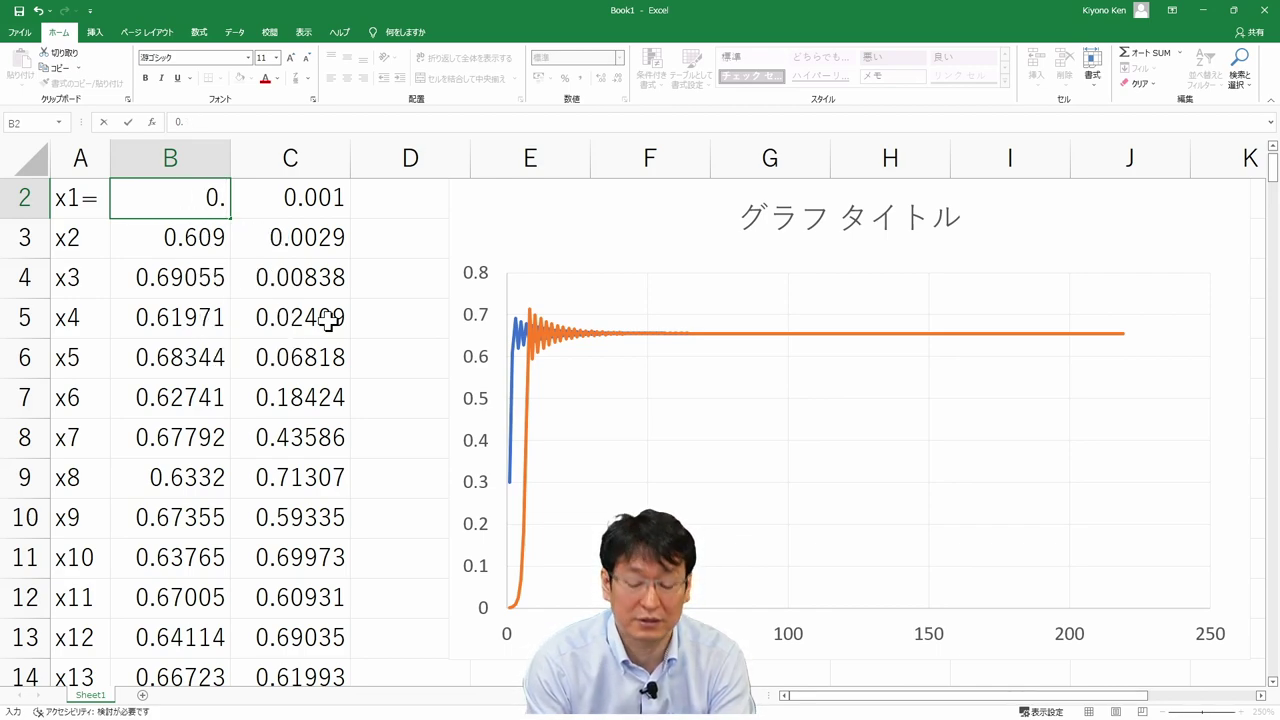
pyautogui.write('31')
pyautogui.press('Return')
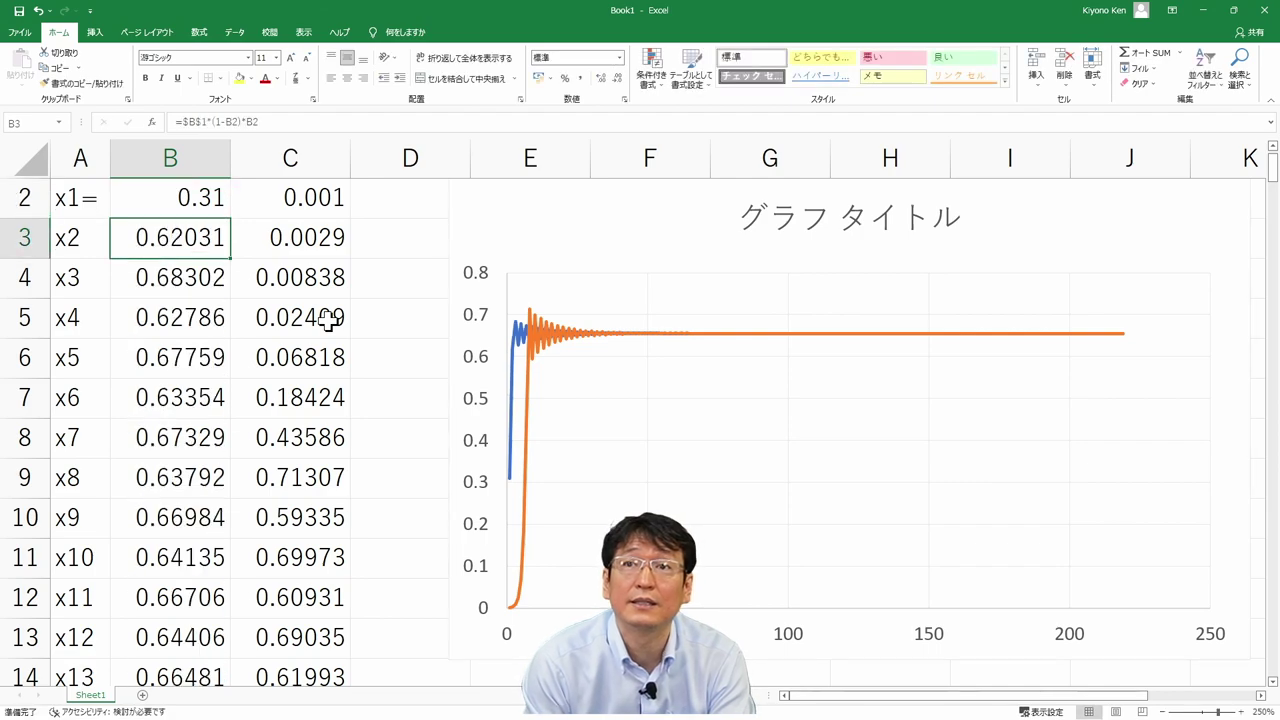
pyautogui.press('Up')
pyautogui.press('Up')
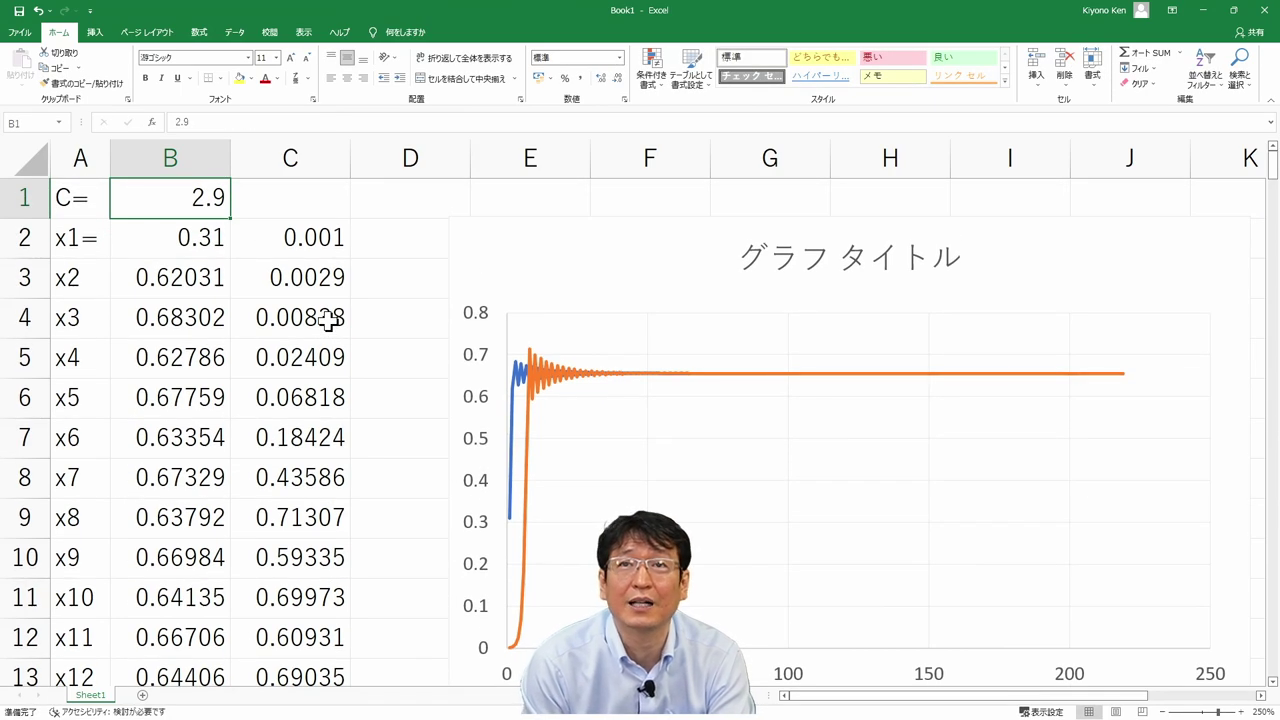
# Step: Undo the last starting-value change in B2 and set the C parameter in B1 to 3.0
pyautogui.press('Down')
pyautogui.hotkey('ctrl', 'z')
pyautogui.press('Up')
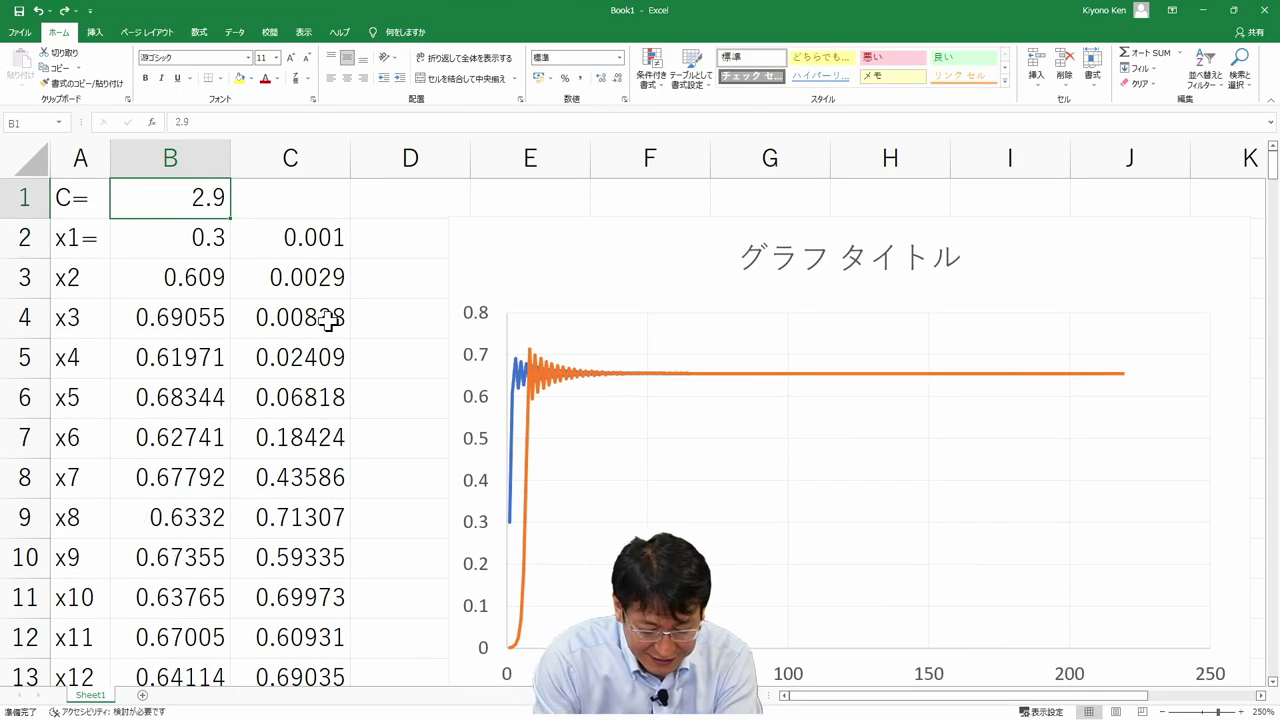
pyautogui.write('3.0')
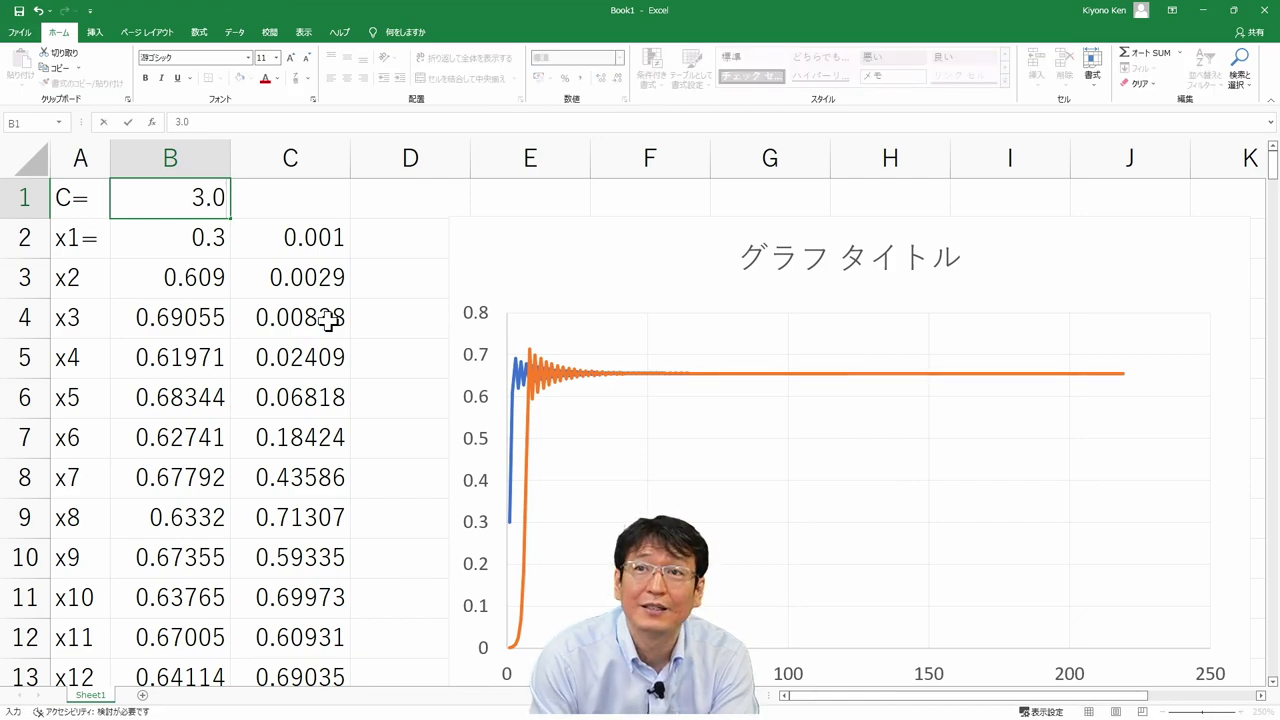
pyautogui.press('Return')
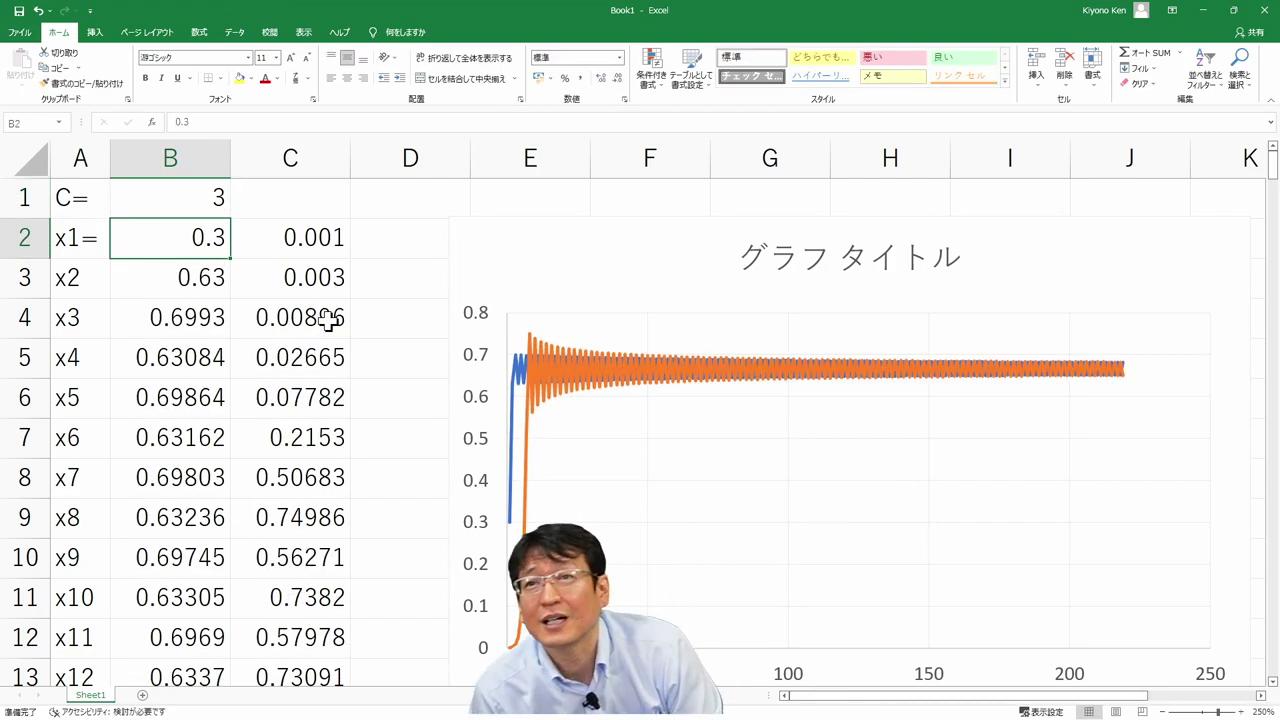
# Step: Set the C parameter in B1 to 3.1
pyautogui.press('Up')
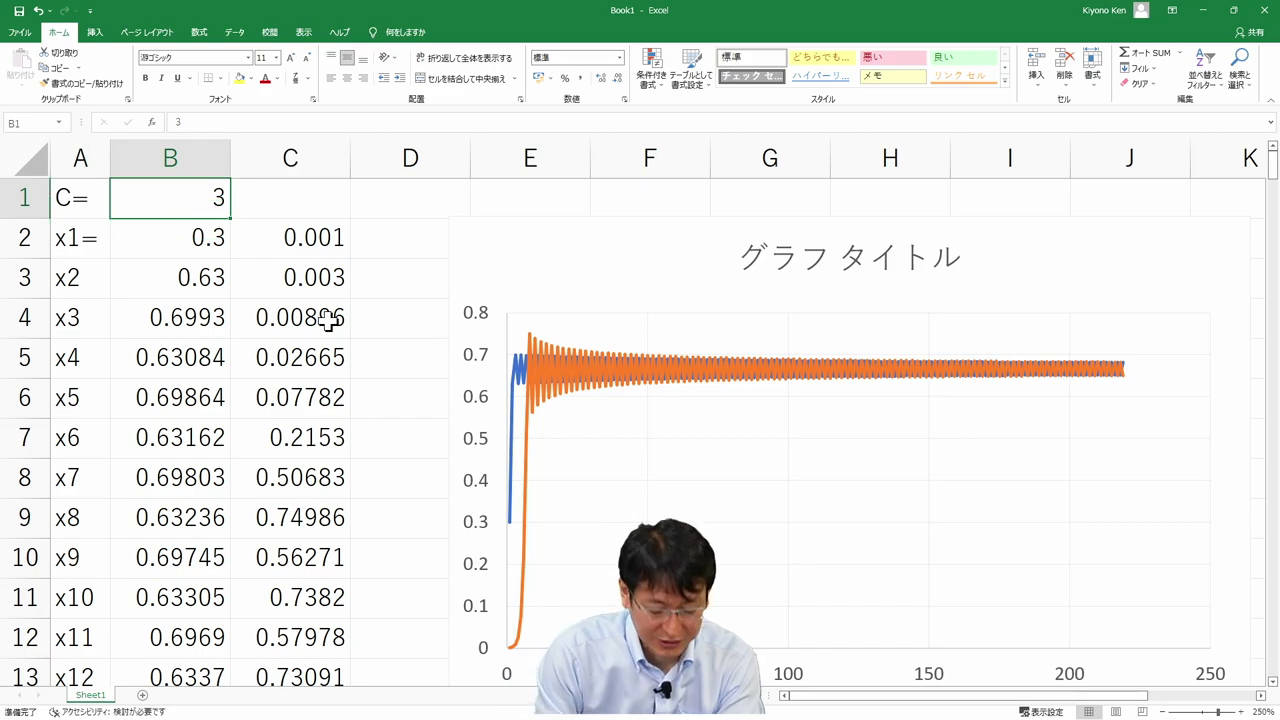
pyautogui.press('F2')
pyautogui.write('.1')
pyautogui.press('Return')
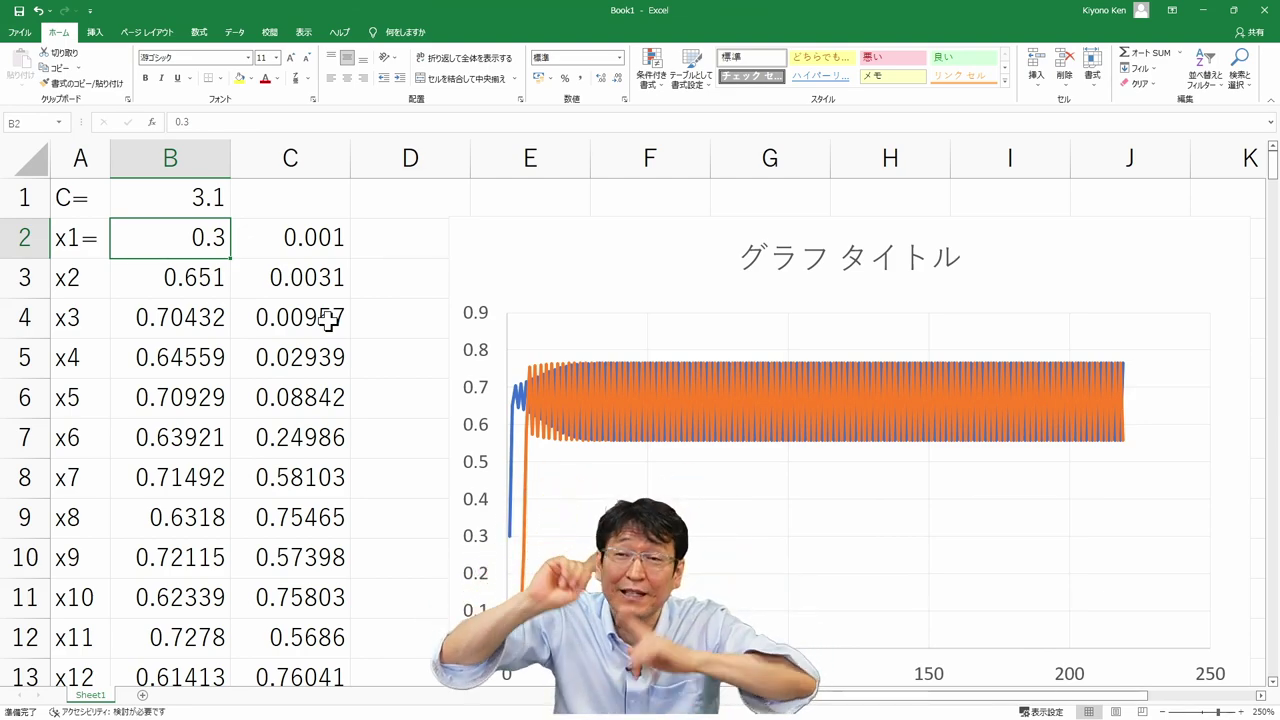
# Step: Check the final values of both sequences down to row 220
pyautogui.press('Left')
pyautogui.press('Right')
pyautogui.hotkey('ctrl', 'Down')
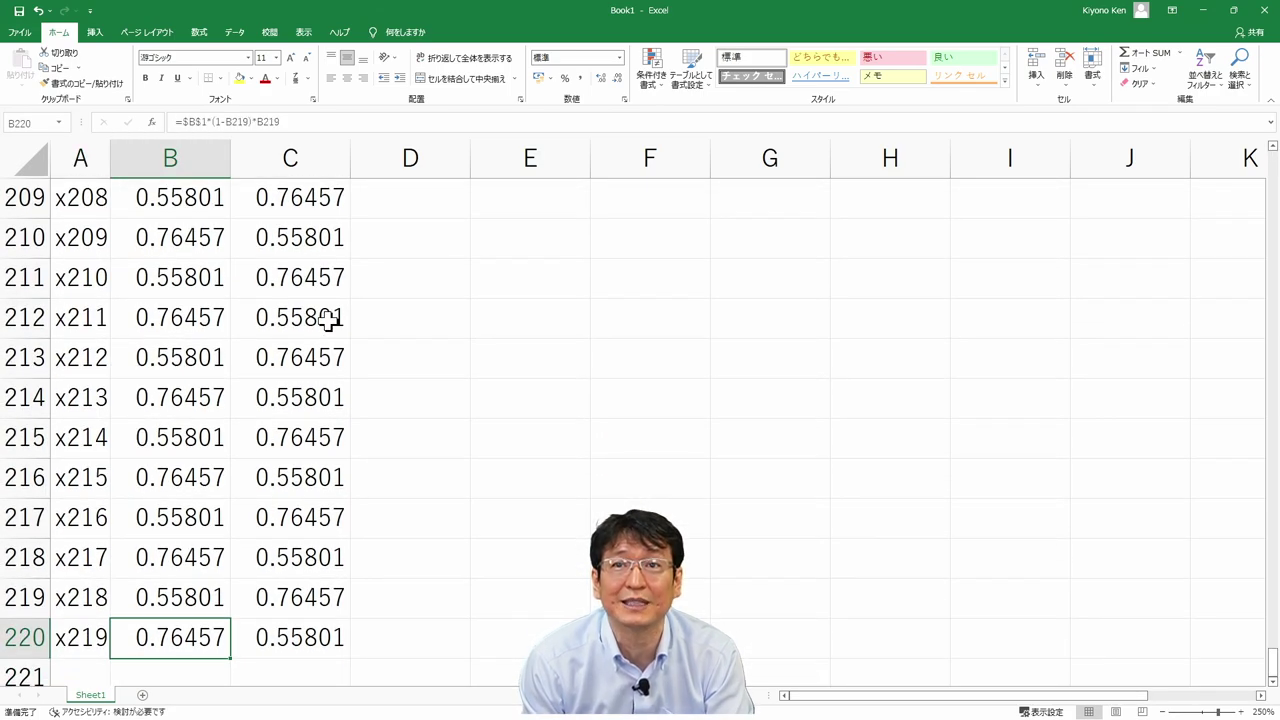
pyautogui.press('Right')
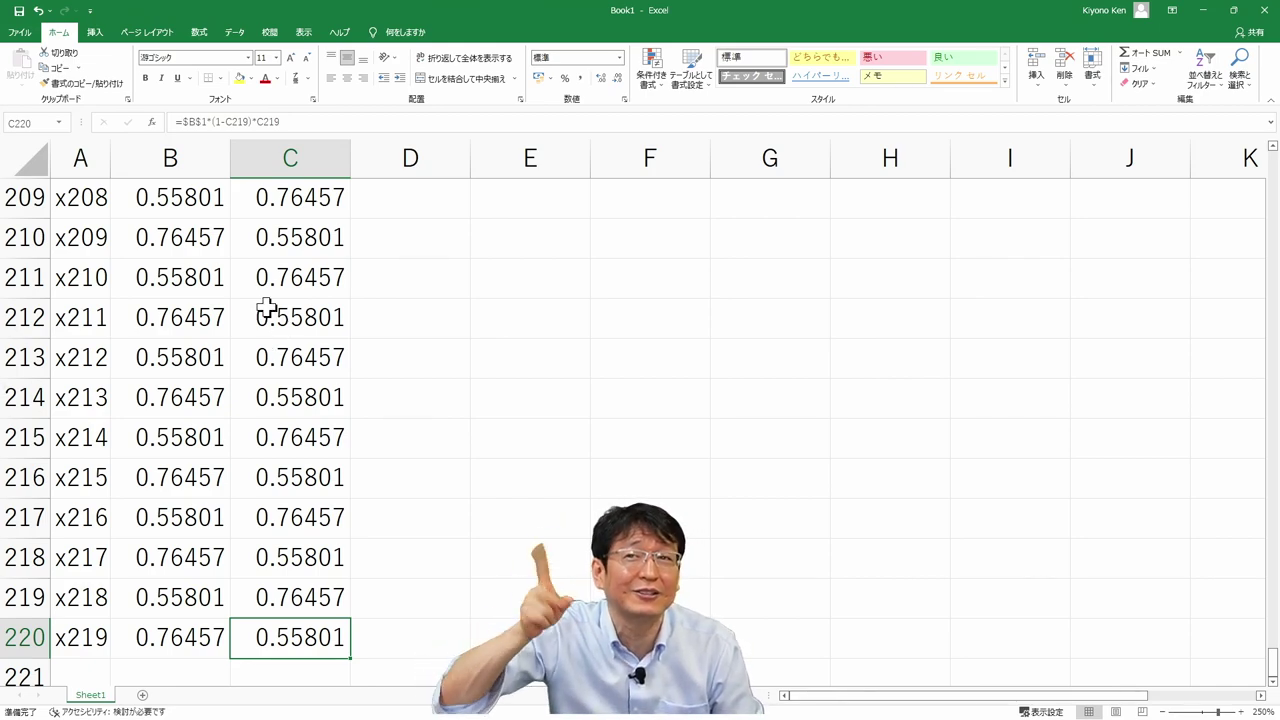
pyautogui.press('Up')
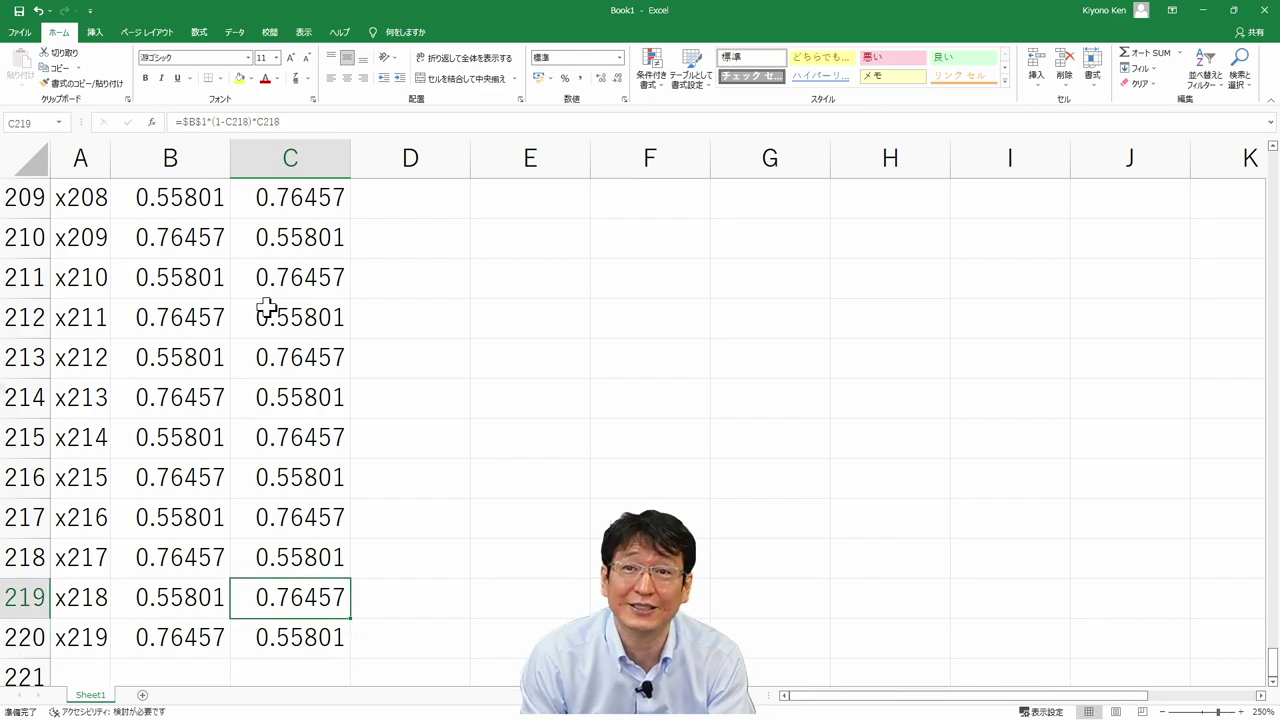
# Step: Set the first sequence's starting value in B2 to 0.2
pyautogui.hotkey('ctrl', 'Up')
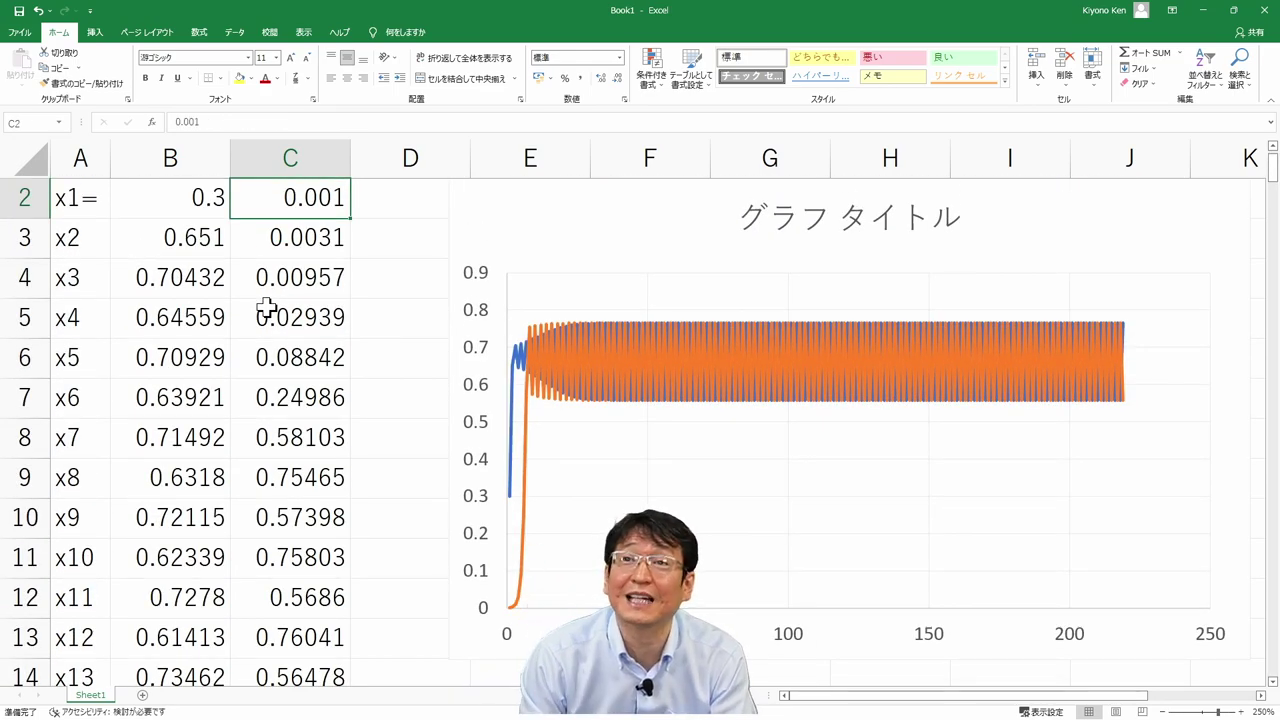
pyautogui.press('Left')
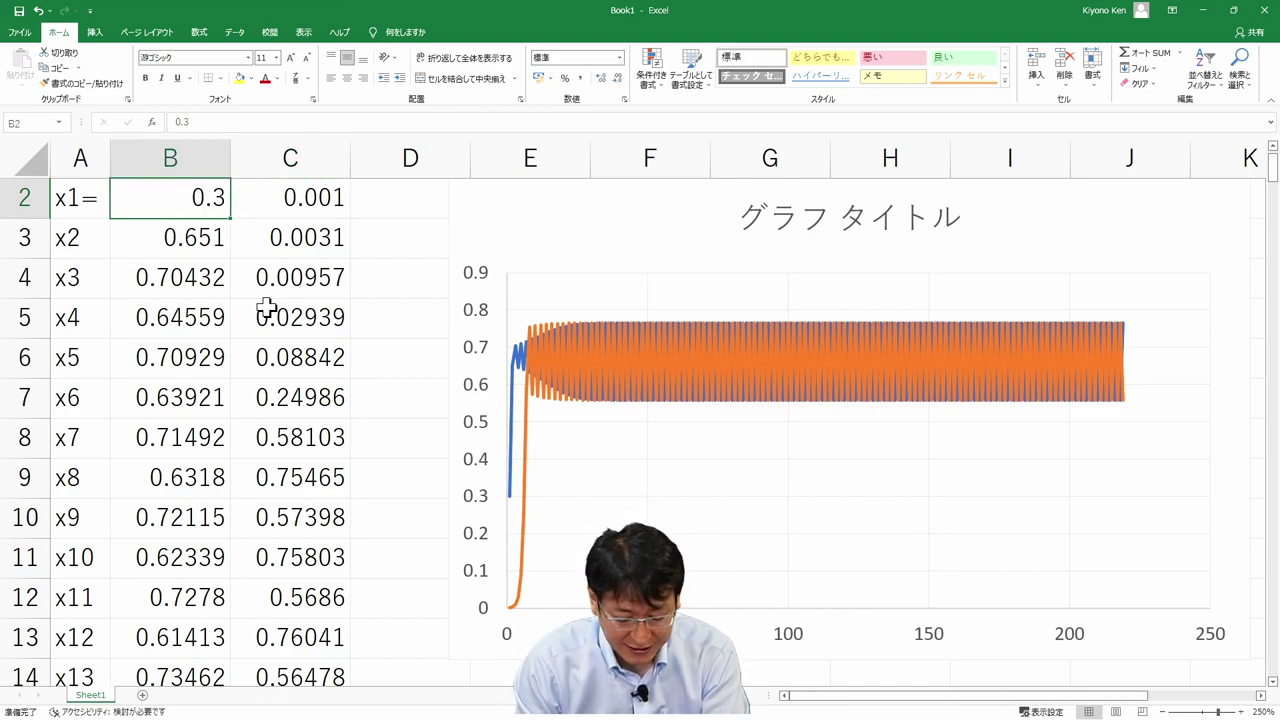
pyautogui.write('0.')
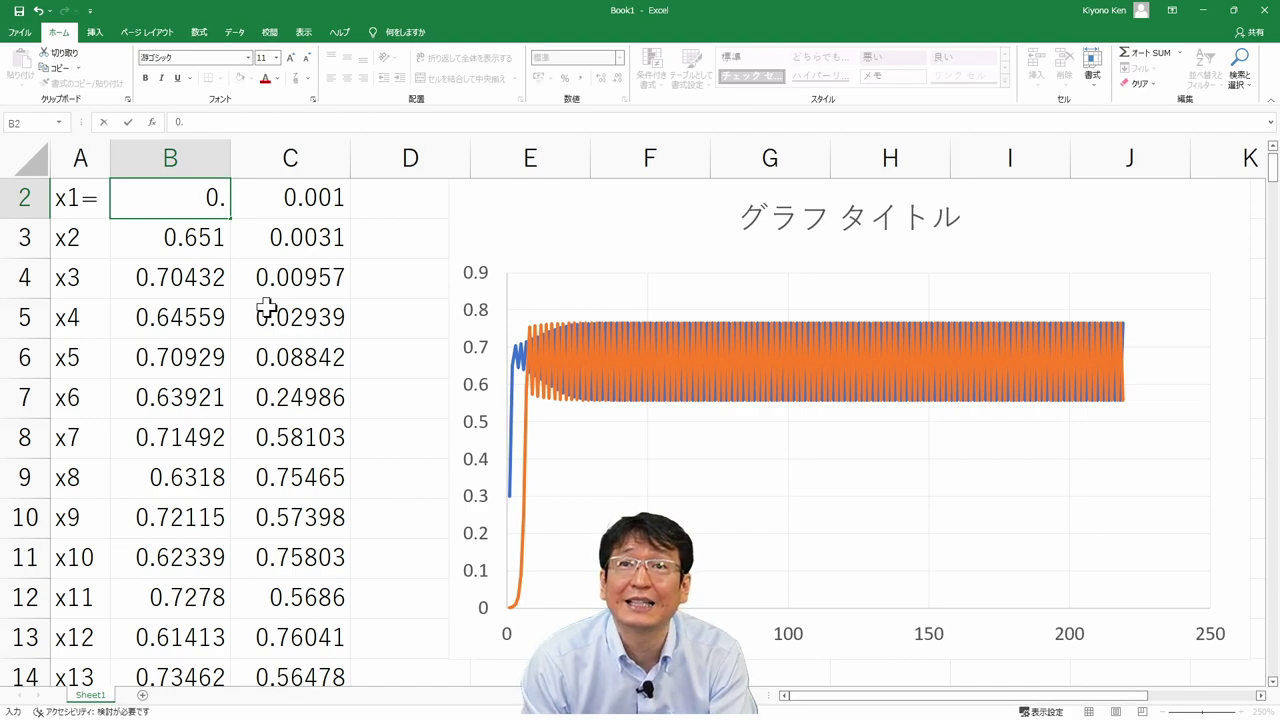
pyautogui.write('2')
pyautogui.press('Return')
# Step: Try 0.32 and 0.34 as the first sequence's starting value in B2
pyautogui.press('Up')
pyautogui.write('0')
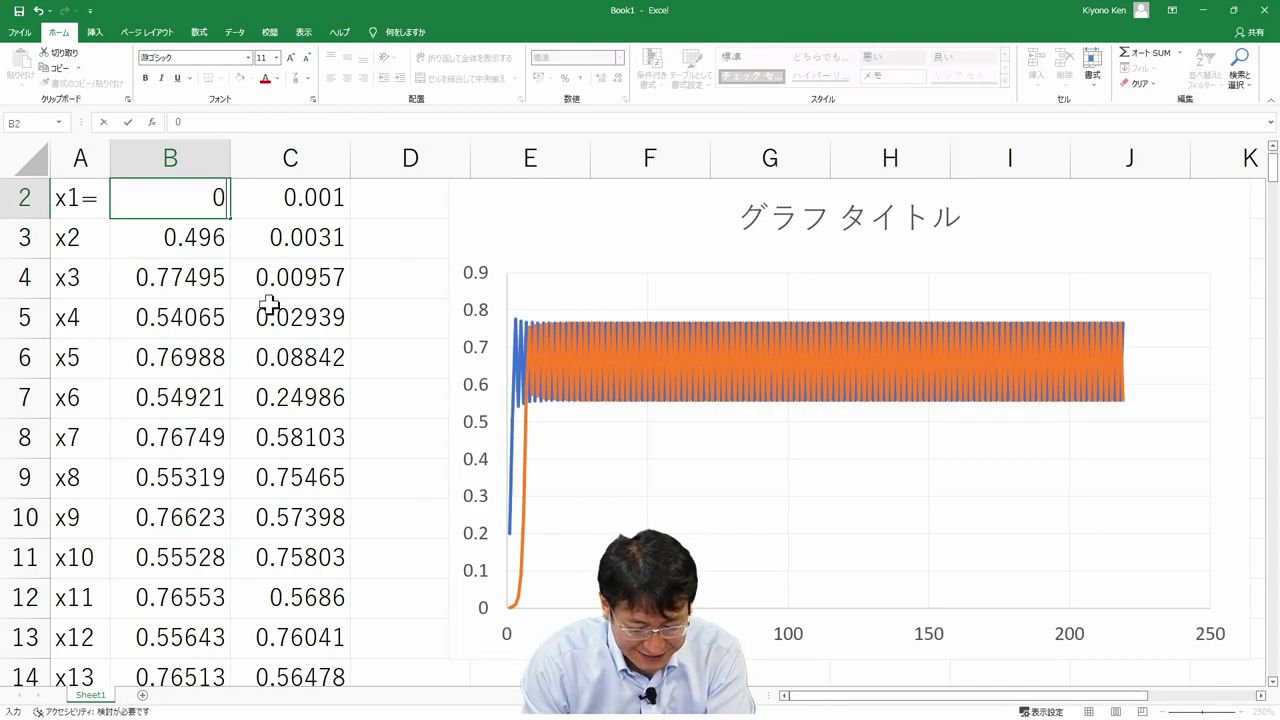
pyautogui.write('.32')
pyautogui.press('Return')
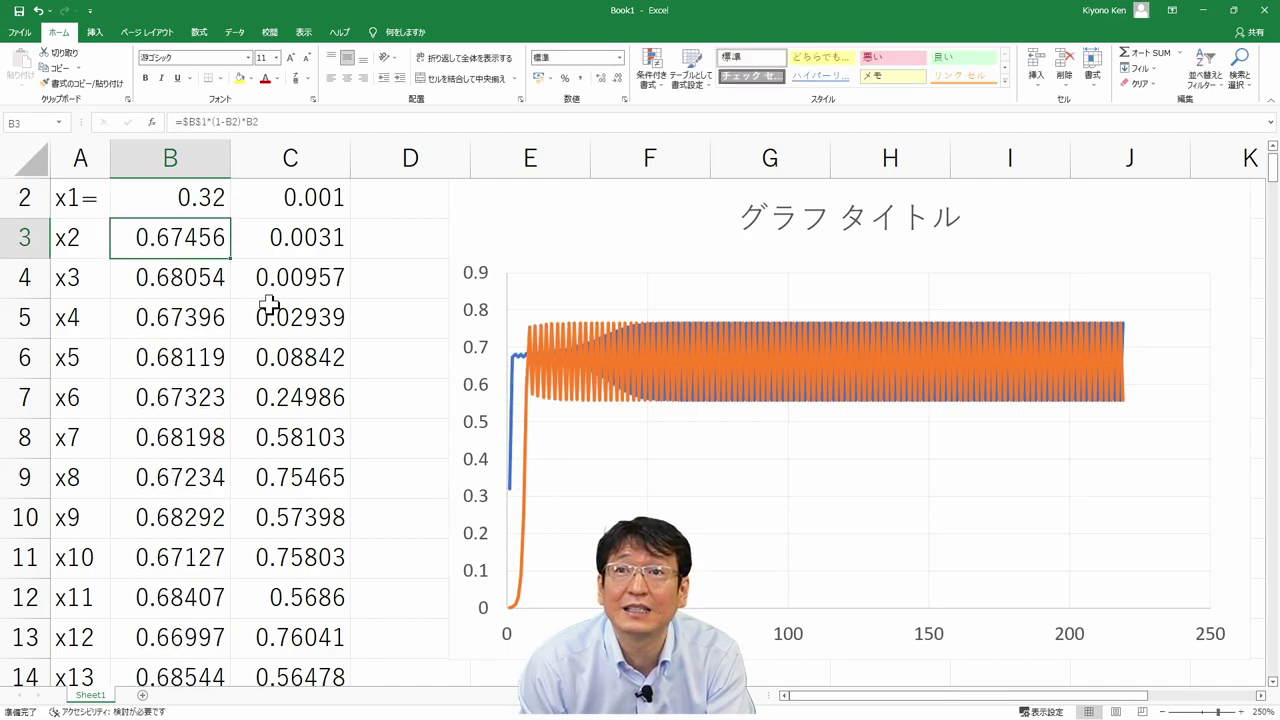
pyautogui.press('Up')
pyautogui.write('0.')
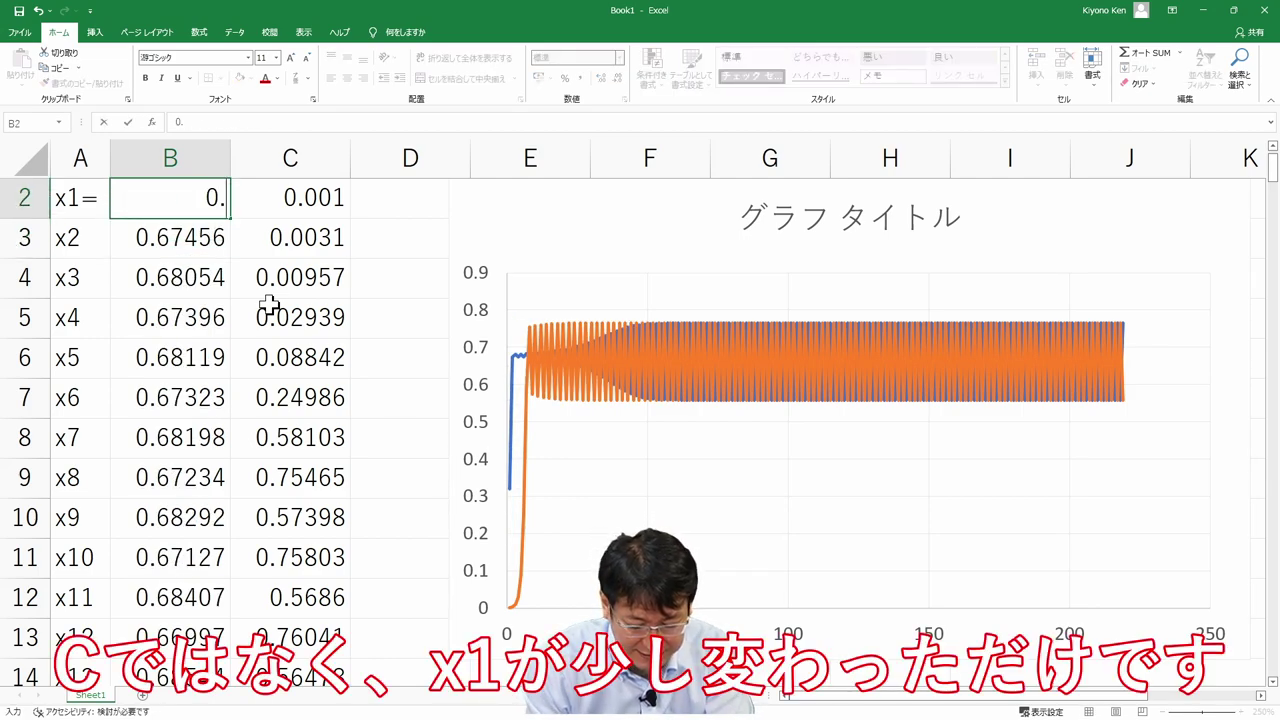
pyautogui.write('34')
pyautogui.press('Return')
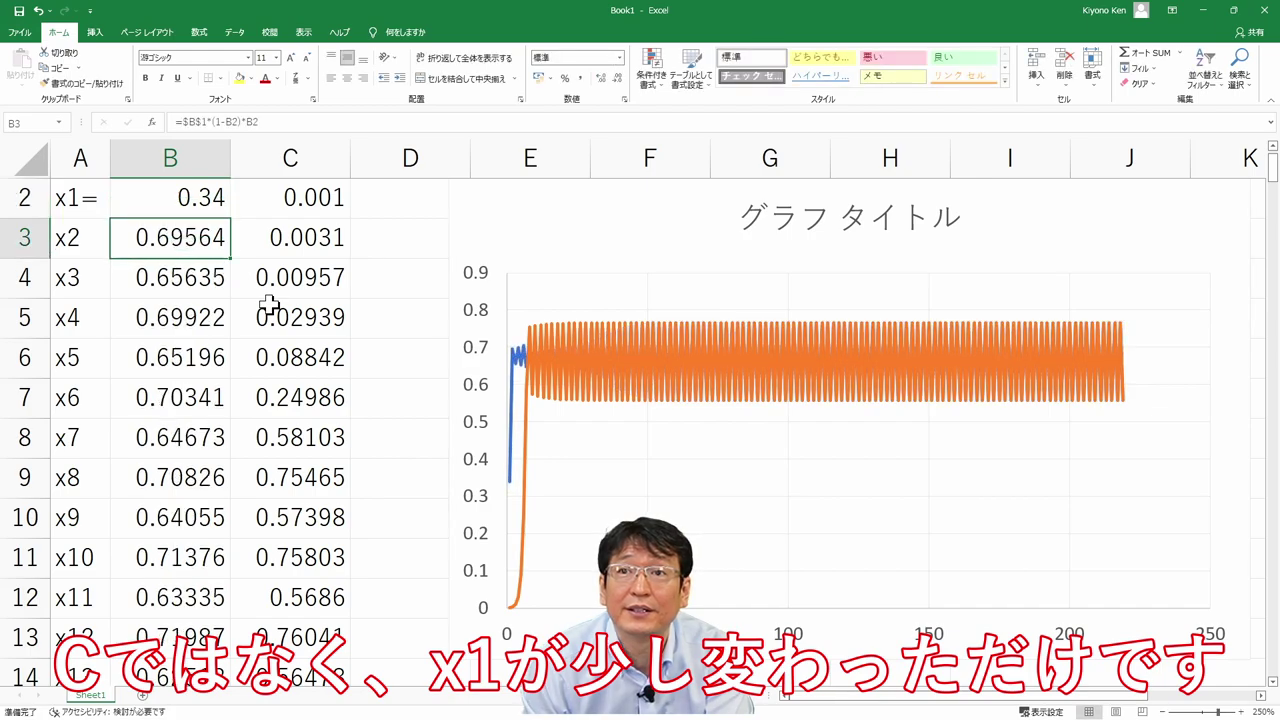
# Step: Undo the last two starting-value changes in B2
pyautogui.press('Up')
pyautogui.press('Up')
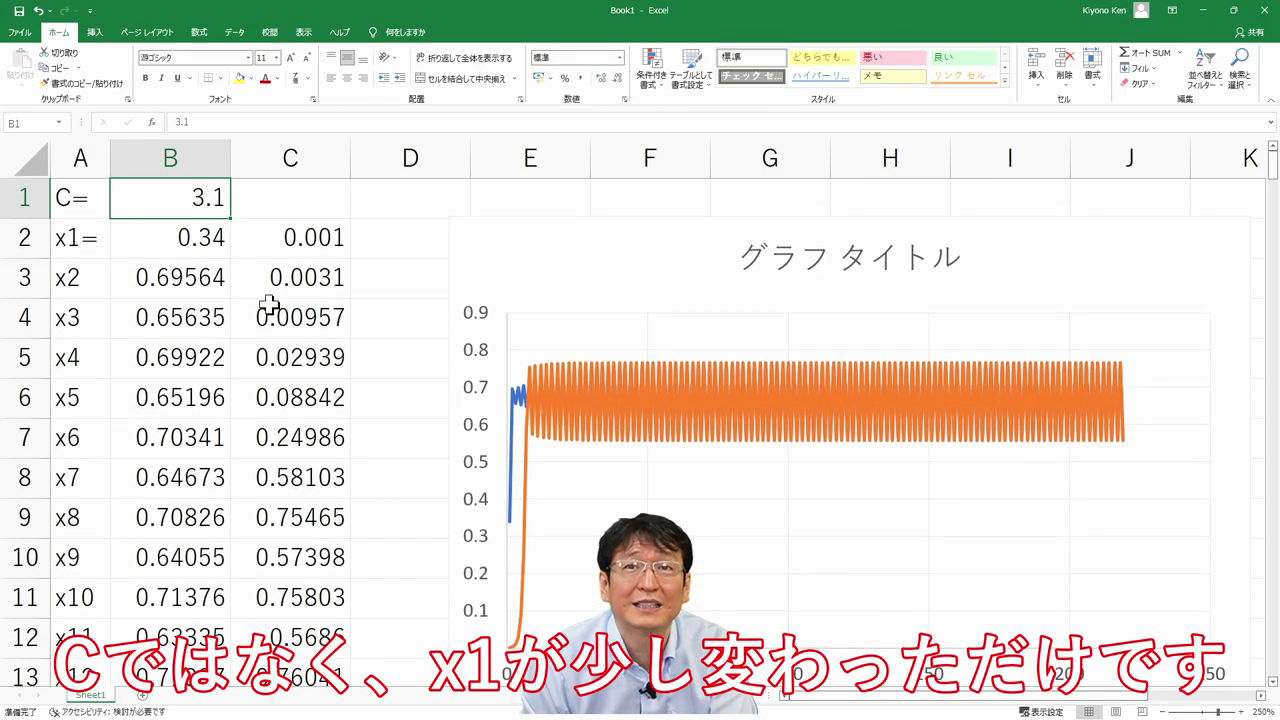
pyautogui.hotkey('ctrl', 'z')
pyautogui.hotkey('ctrl', 'z')
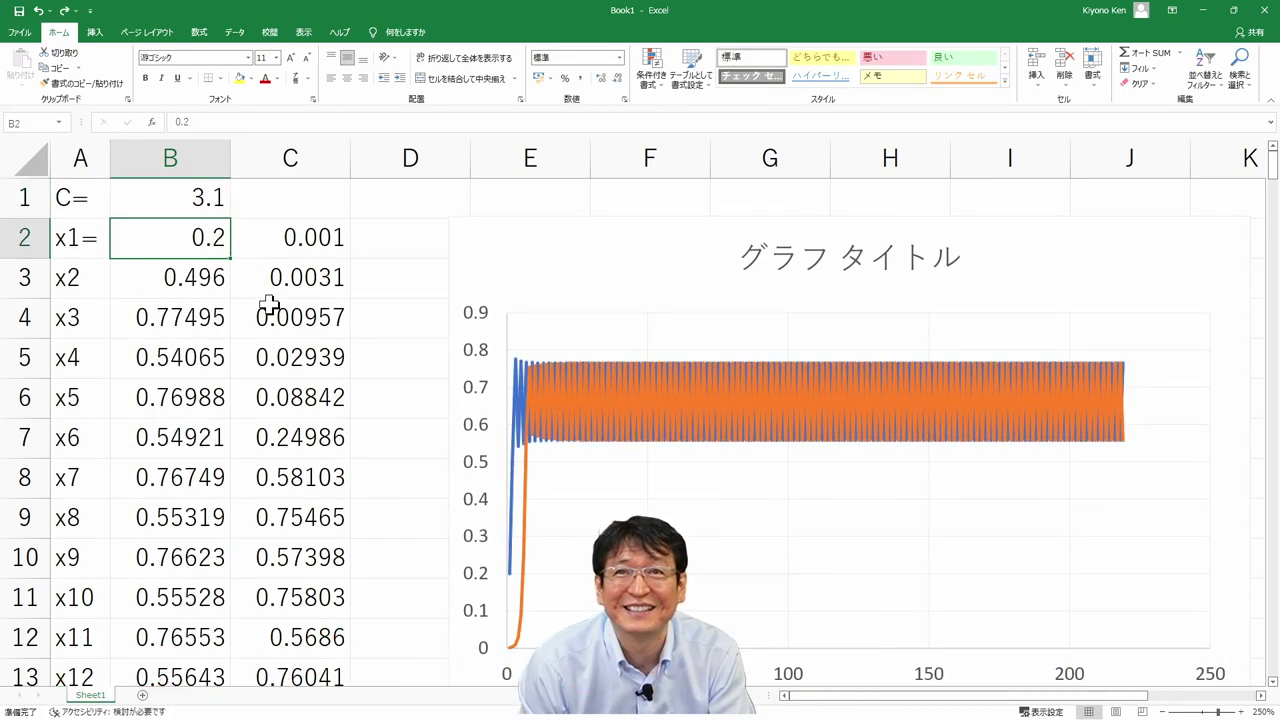
pyautogui.press('Up')
pyautogui.write('0.32')
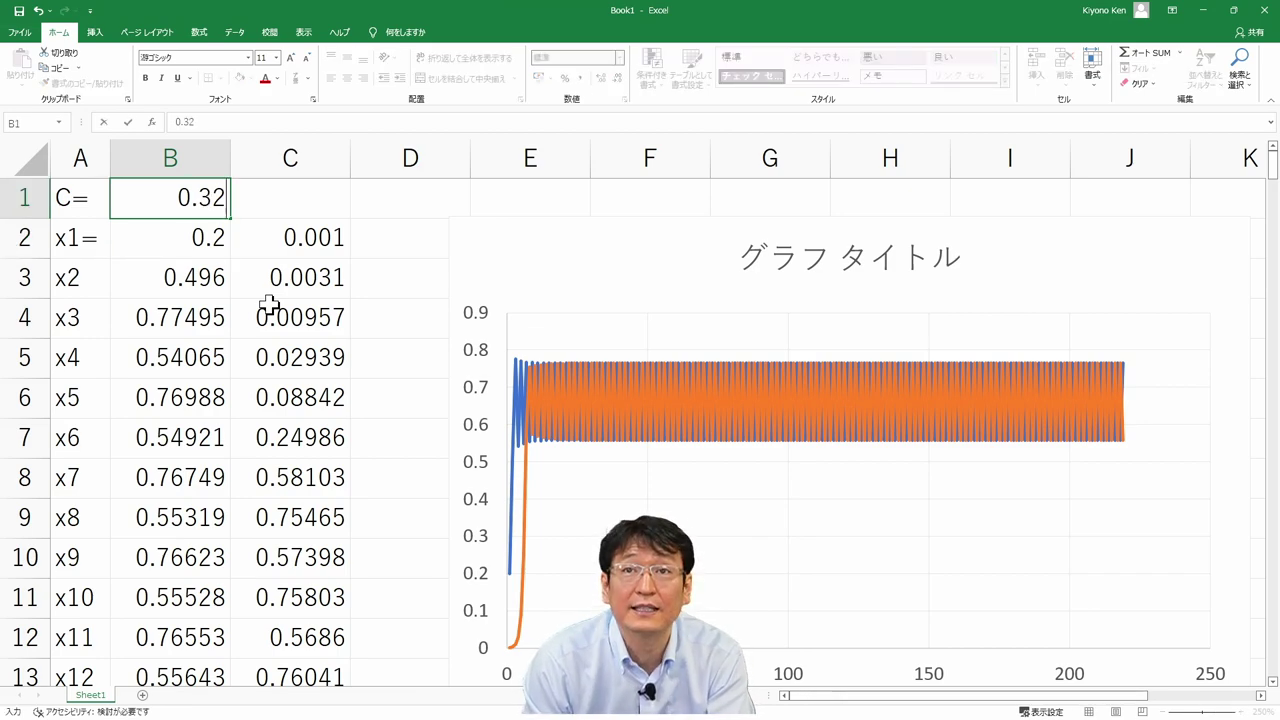
pyautogui.press('Return')
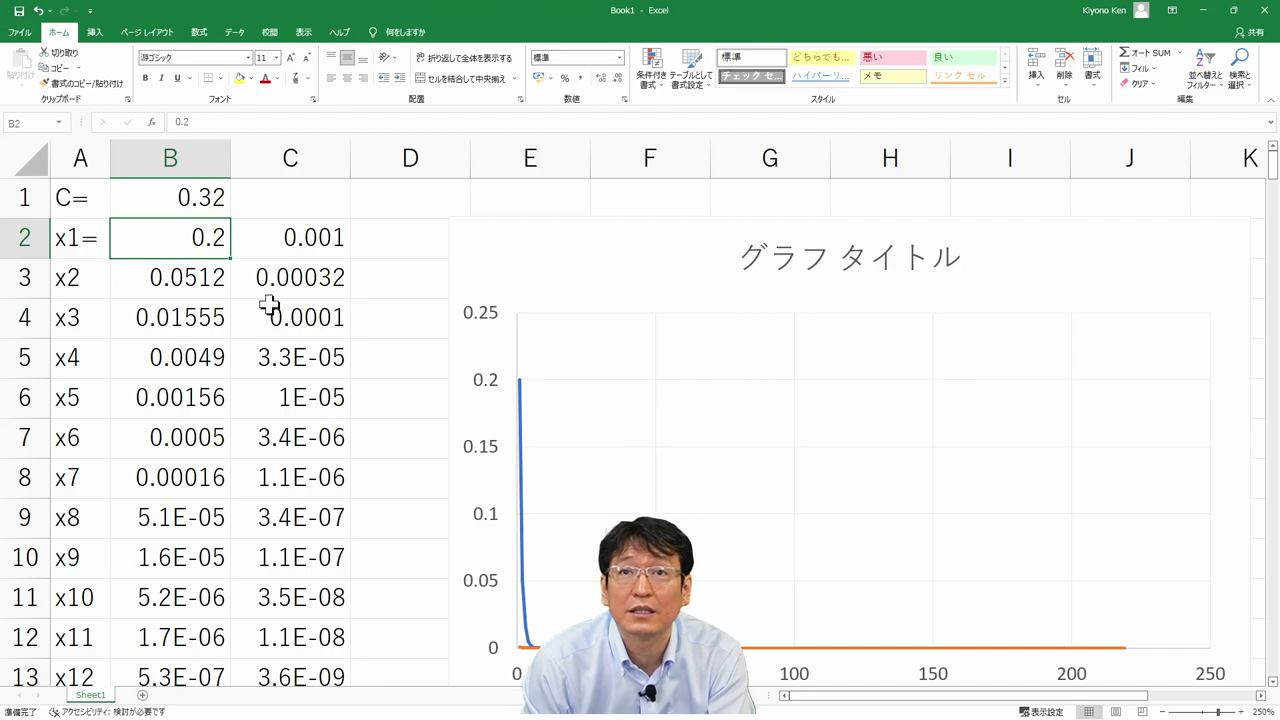
# Step: Set the C parameter in B1 to 3.2
pyautogui.press('Up')
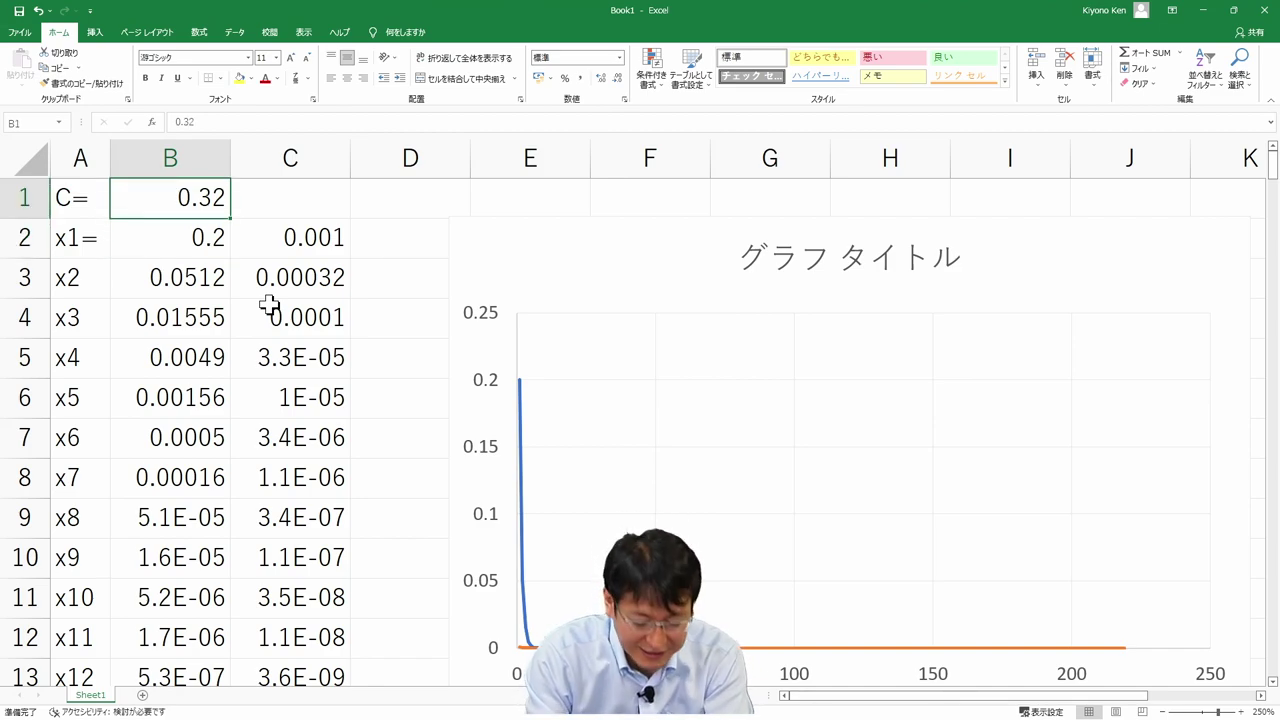
pyautogui.write('3.')
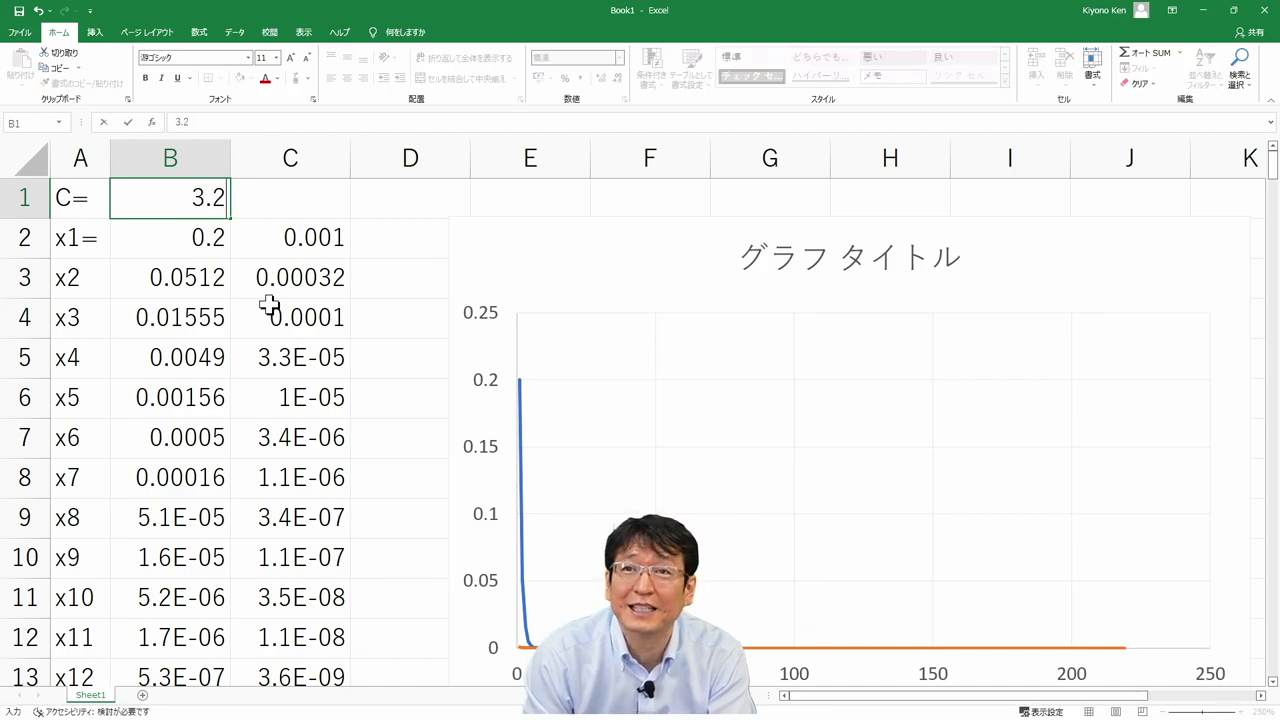
pyautogui.write('2')
pyautogui.press('Return')
# Step: Set the C parameter in B1 to 3.3
pyautogui.press('Up')
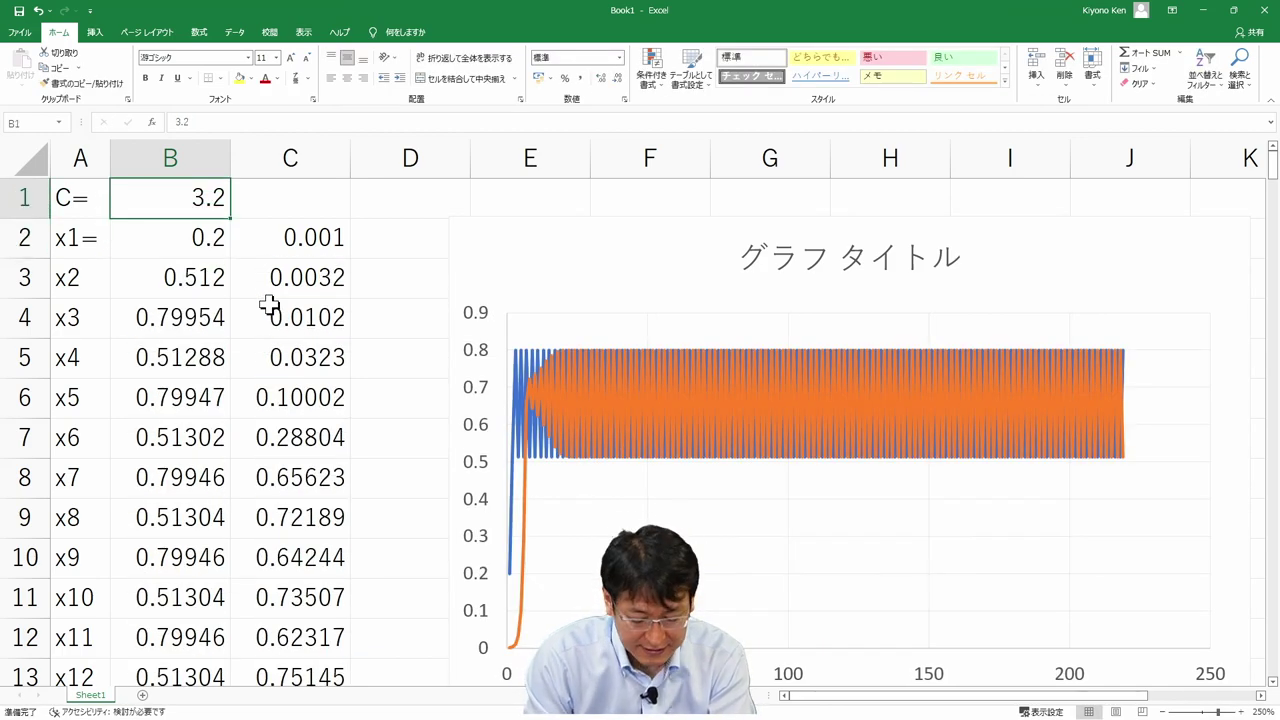
pyautogui.write('3.4')
pyautogui.press('BackSpace')
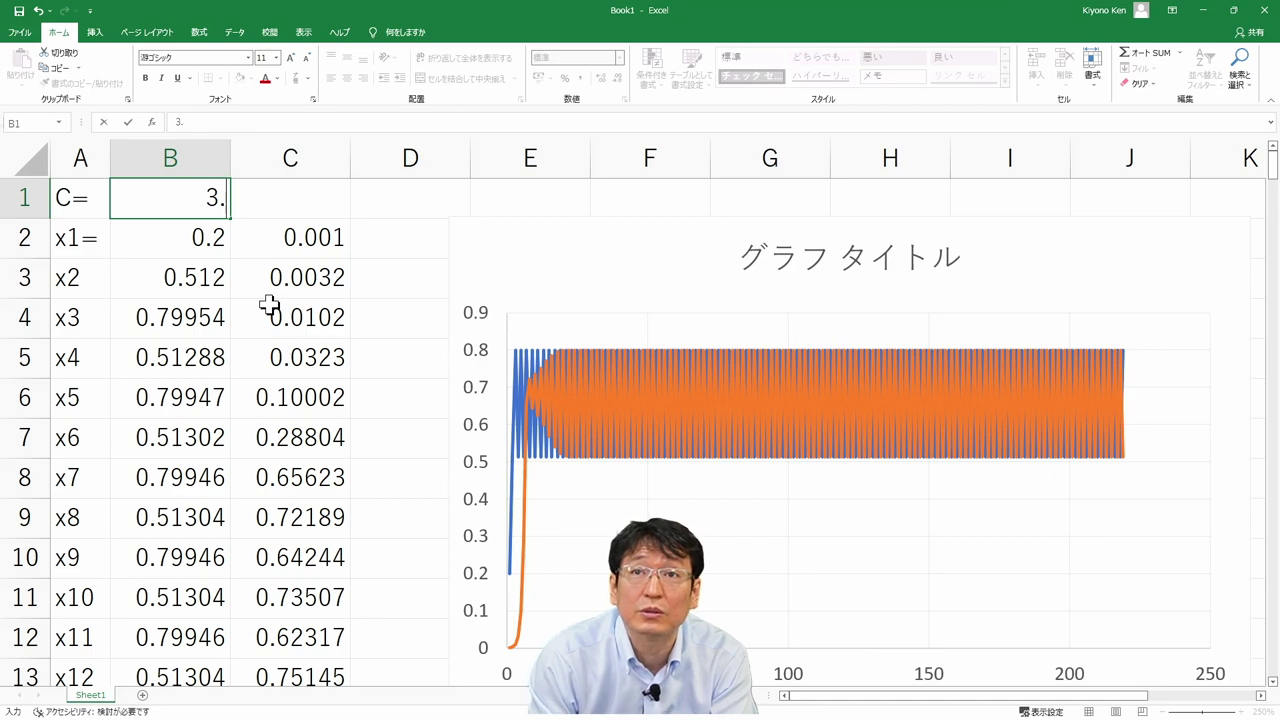
pyautogui.write('3')
pyautogui.press('Return')
# Step: Set the C parameter in B1 to 3.4
pyautogui.press('Up')
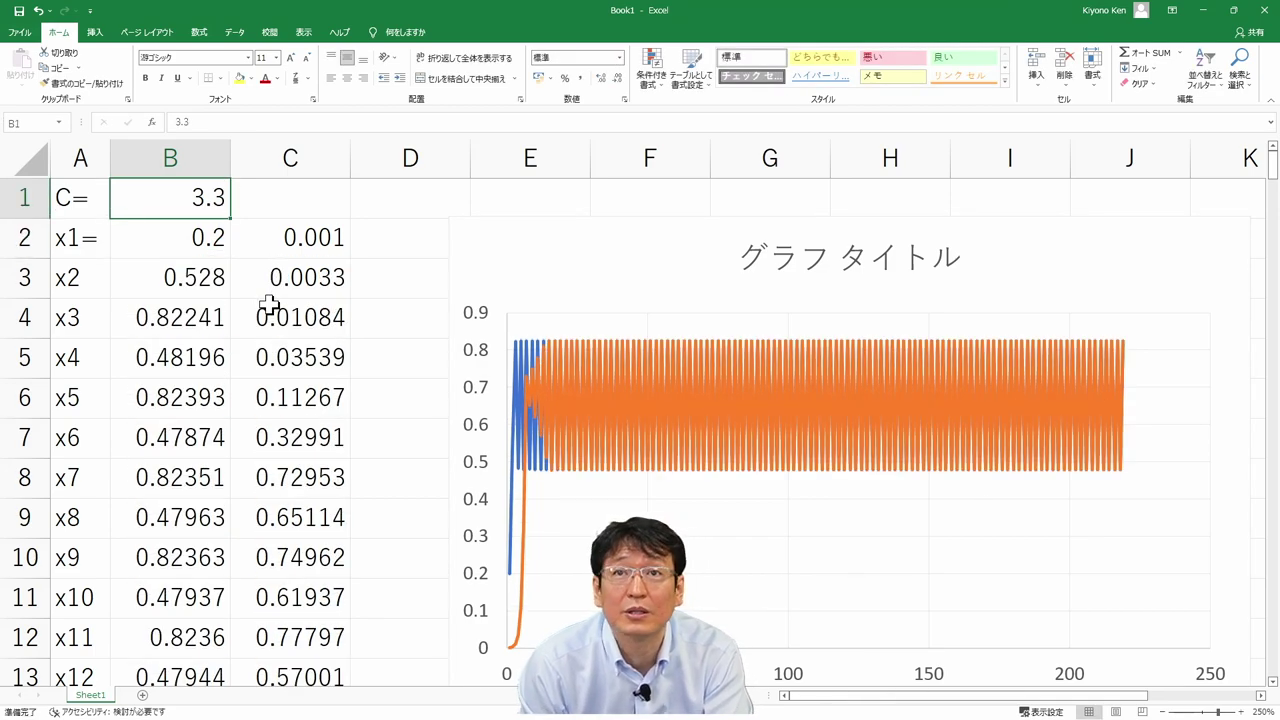
pyautogui.write('3')
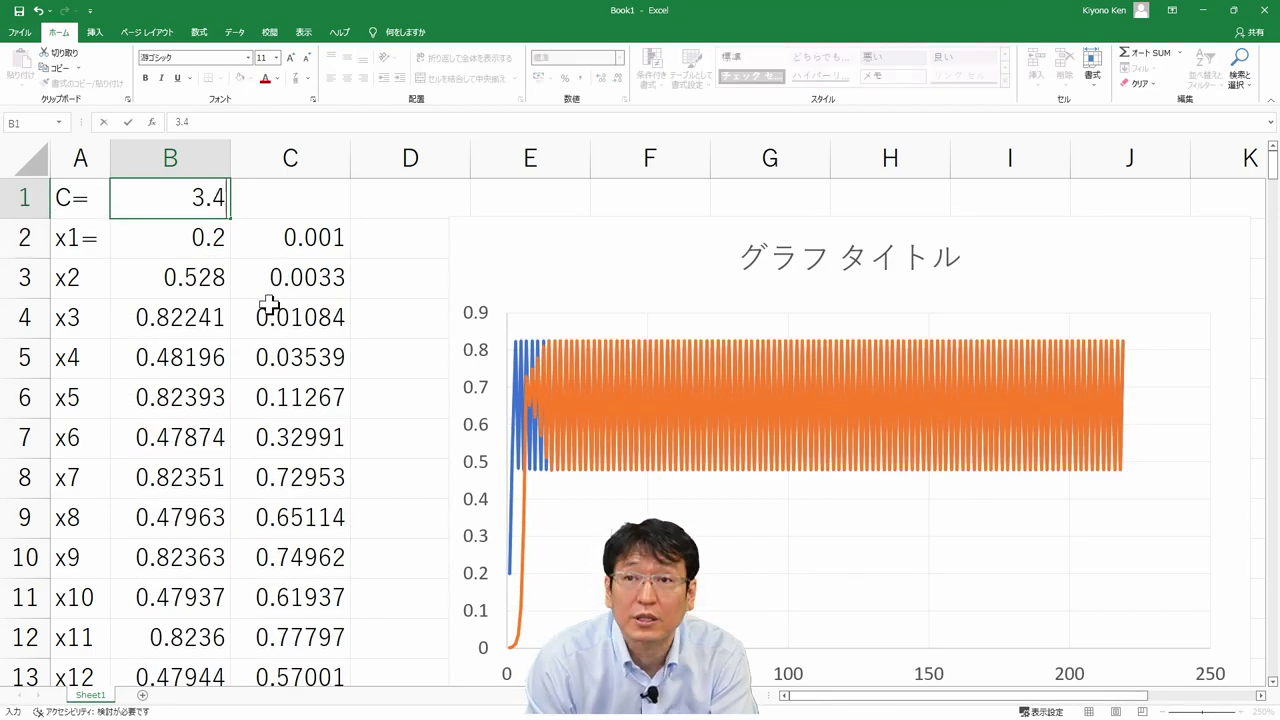
pyautogui.write('.4')
pyautogui.press('Return')
# Step: Set the C parameter in B1 to 3.5
pyautogui.press('Up')
pyautogui.write('3.5')
pyautogui.press('Return')
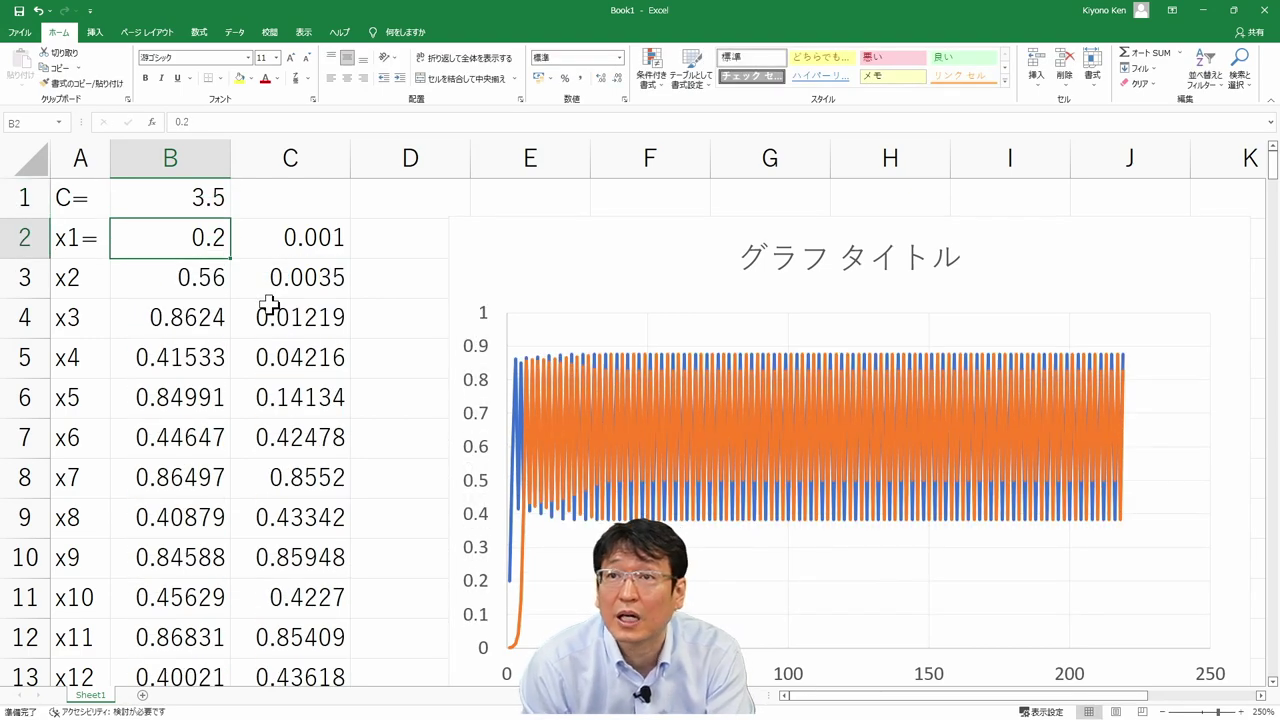
# Step: Examine the pattern of values in the last rows of both sequences, about rows 209 to 220
pyautogui.press('Left')
pyautogui.press('Right')
pyautogui.hotkey('ctrl', 'Down')
pyautogui.press('Right')
pyautogui.press('Up')
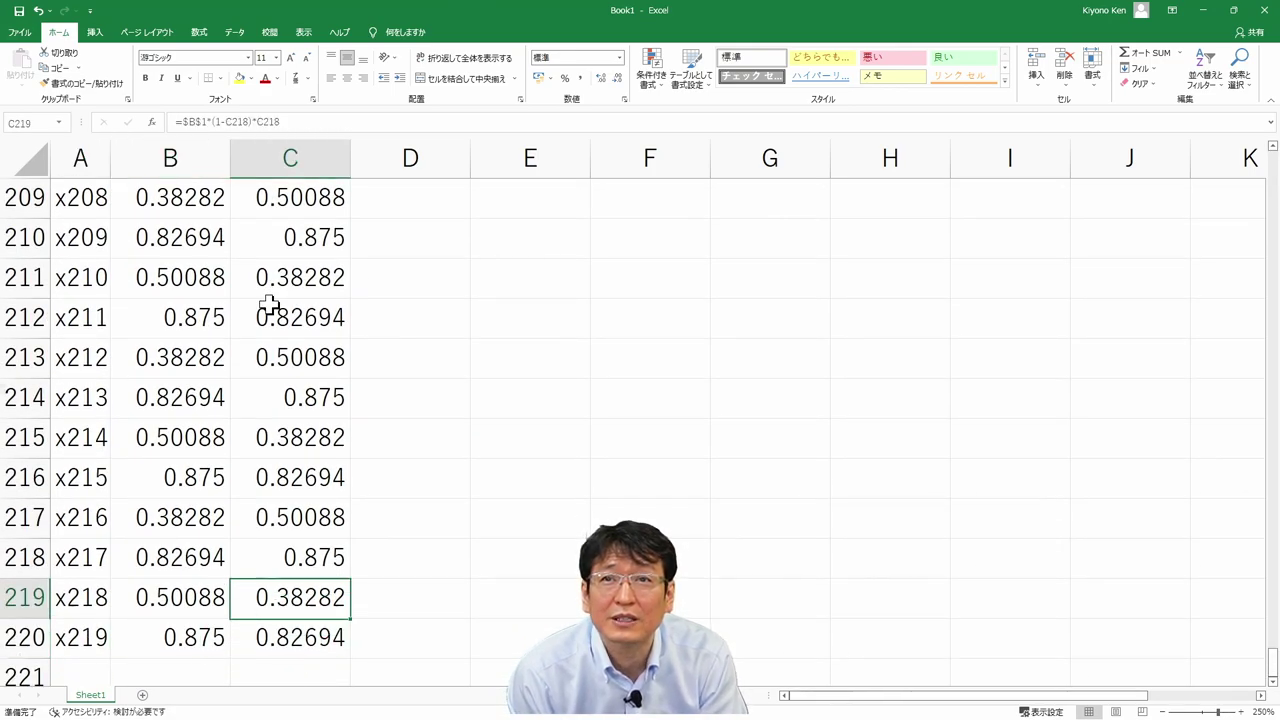
pyautogui.press('Up')
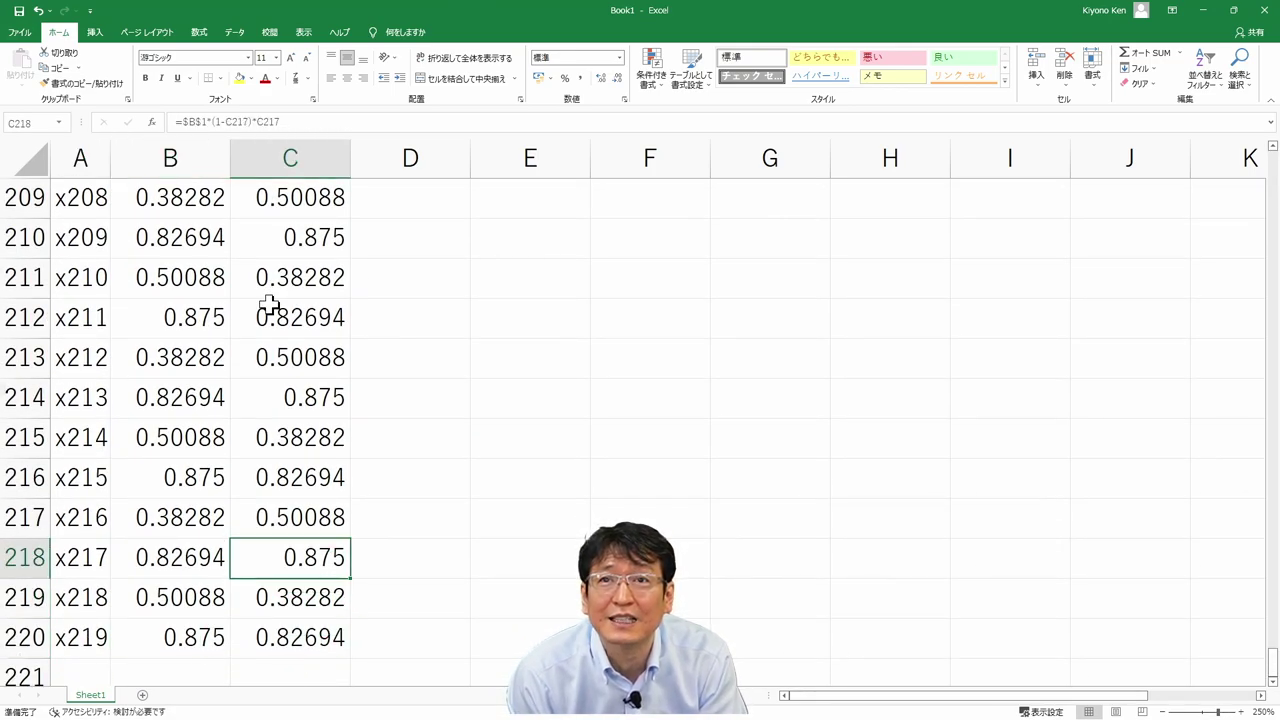
pyautogui.press('Up')
pyautogui.press('Up')
pyautogui.press('Up')
pyautogui.press('Up')
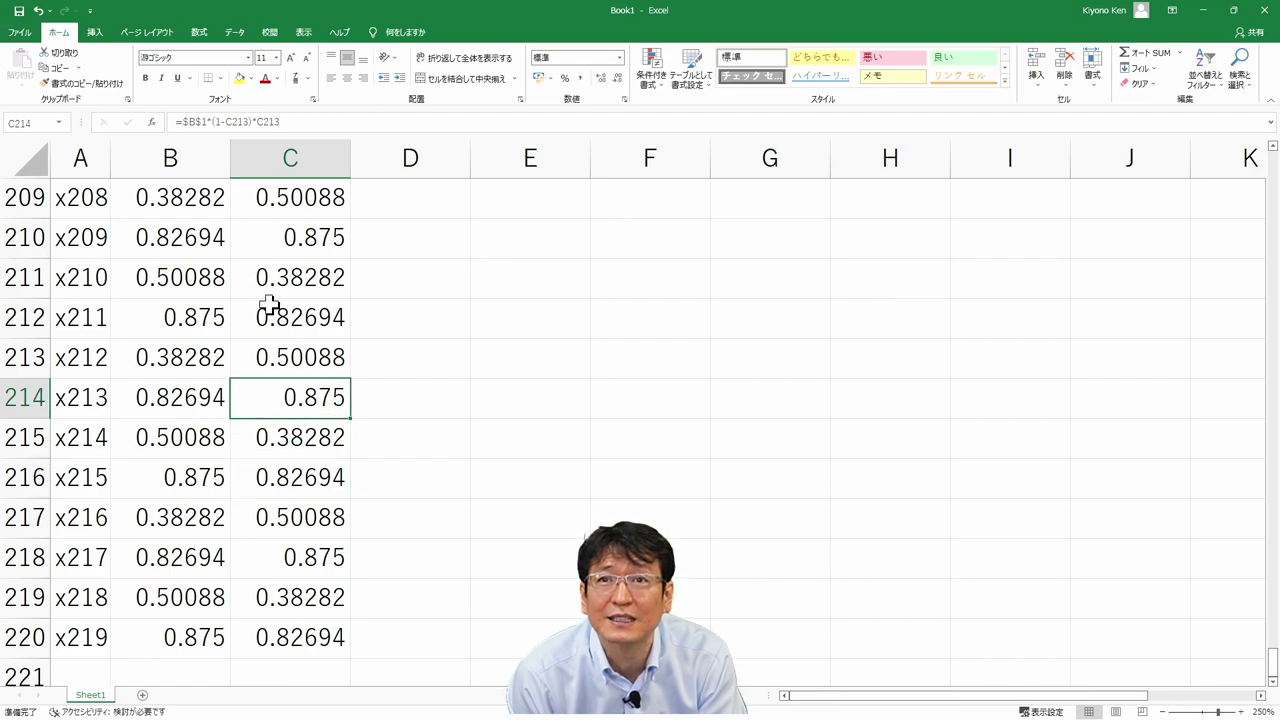
pyautogui.press('Down')
pyautogui.press('Down')
pyautogui.press('Down')
pyautogui.press('Down')
pyautogui.press('Up')
pyautogui.press('Up')
pyautogui.press('Up')
pyautogui.press('Up')
pyautogui.press('Up')
pyautogui.press('Up')
pyautogui.press('Up')
pyautogui.press('Up')
pyautogui.press('Up')
pyautogui.press('Down')
pyautogui.press('Down')
pyautogui.press('Down')
pyautogui.press('Down')
pyautogui.press('Down')
pyautogui.press('Down')
pyautogui.press('Left')
pyautogui.press('Down')
pyautogui.press('Down')
pyautogui.press('Down')
pyautogui.press('Down')
pyautogui.press('Down')
pyautogui.press('Down')
pyautogui.press('Up')
pyautogui.press('Up')
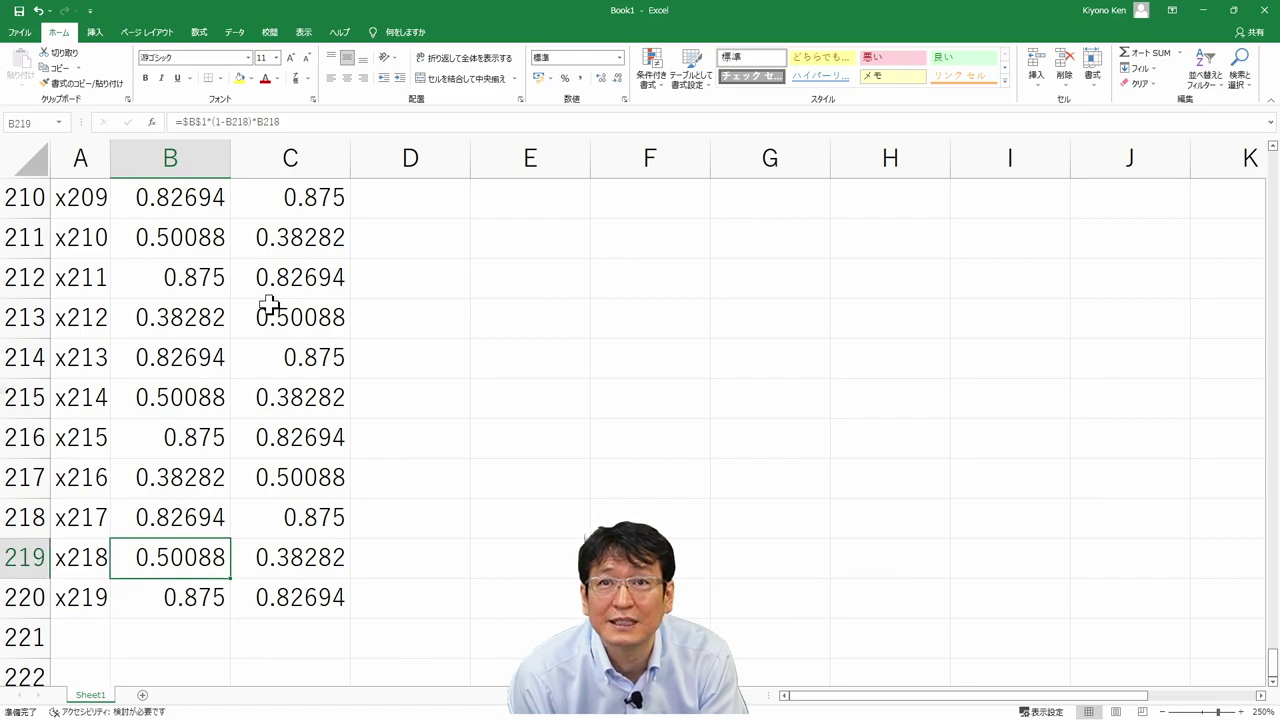
pyautogui.press('Up')
pyautogui.press('Up')
pyautogui.press('Up')
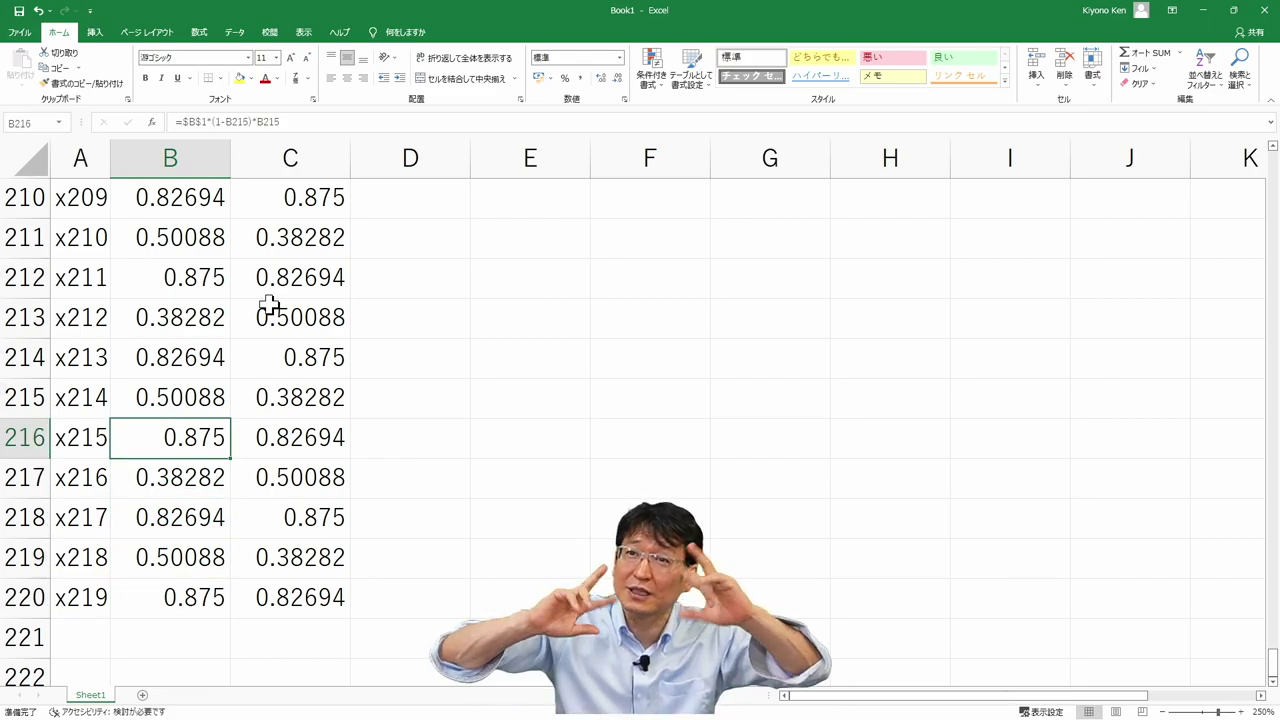
# Step: Set the C parameter in B1 to 4
pyautogui.hotkey('ctrl', 'Up')
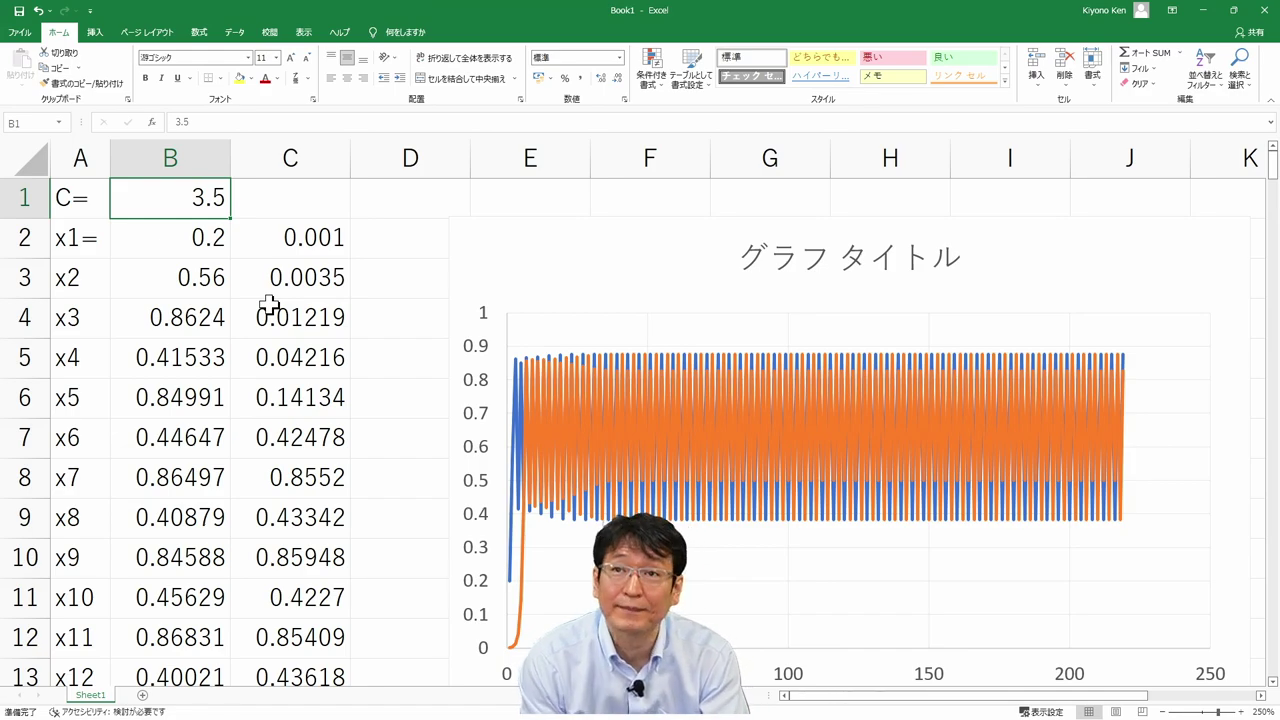
pyautogui.write('4')
pyautogui.press('Return')
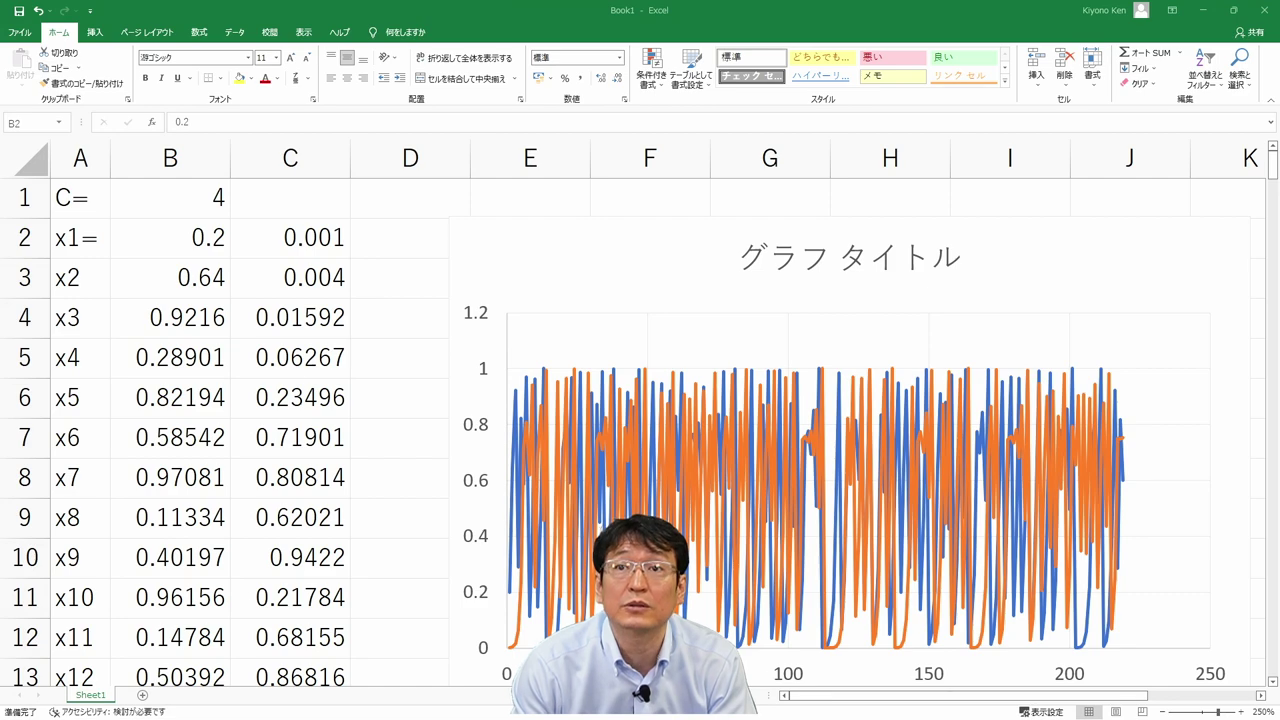
# Step: Set the first sequence's starting value in B2 to 0.3 and go to the second sequence's starting value in C2
pyautogui.click(208, 234)
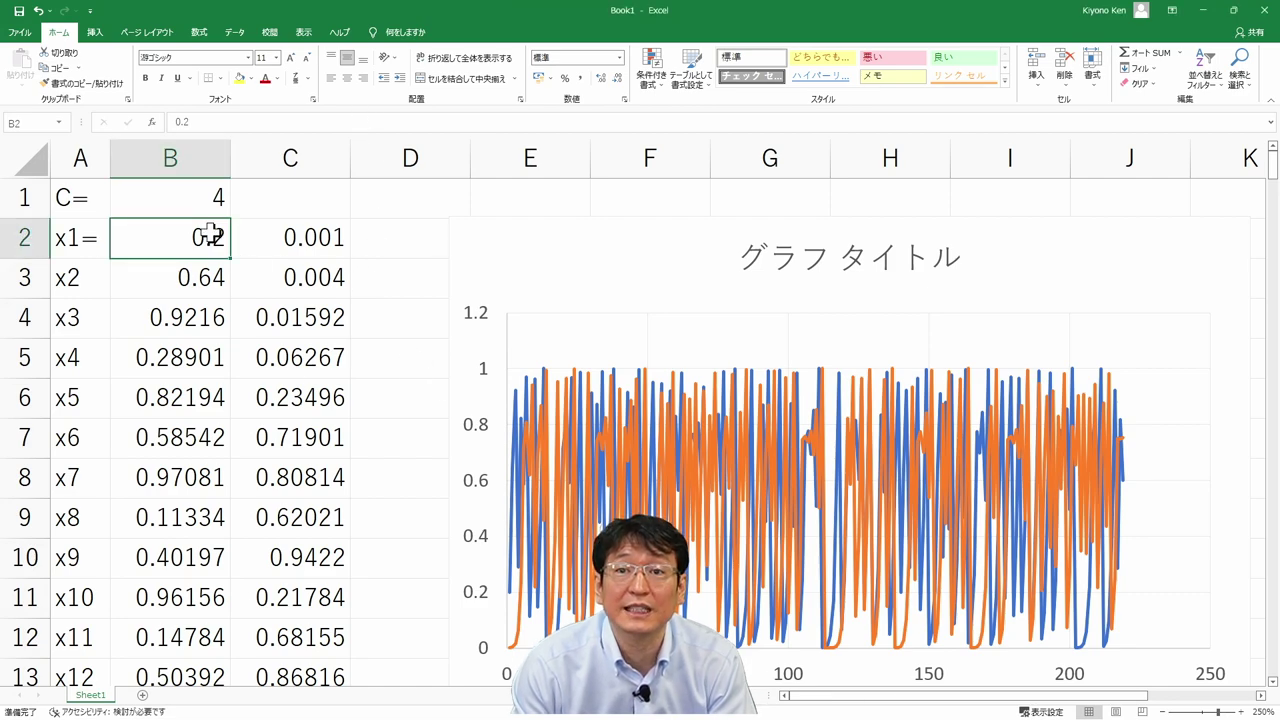
pyautogui.write('0.3')
pyautogui.press('Return')
pyautogui.press('Right')
pyautogui.press('Up')
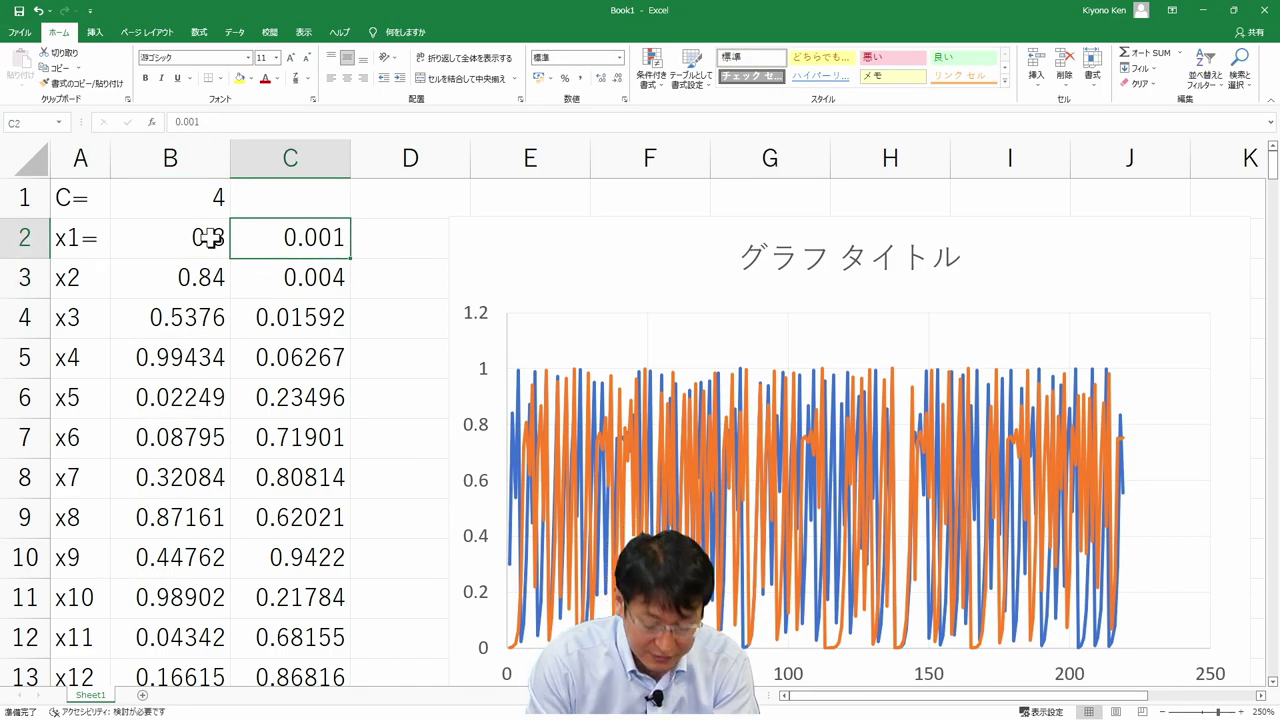
# Step: Set the second sequence's starting value in C2 to 0.3001
pyautogui.write('0.3')
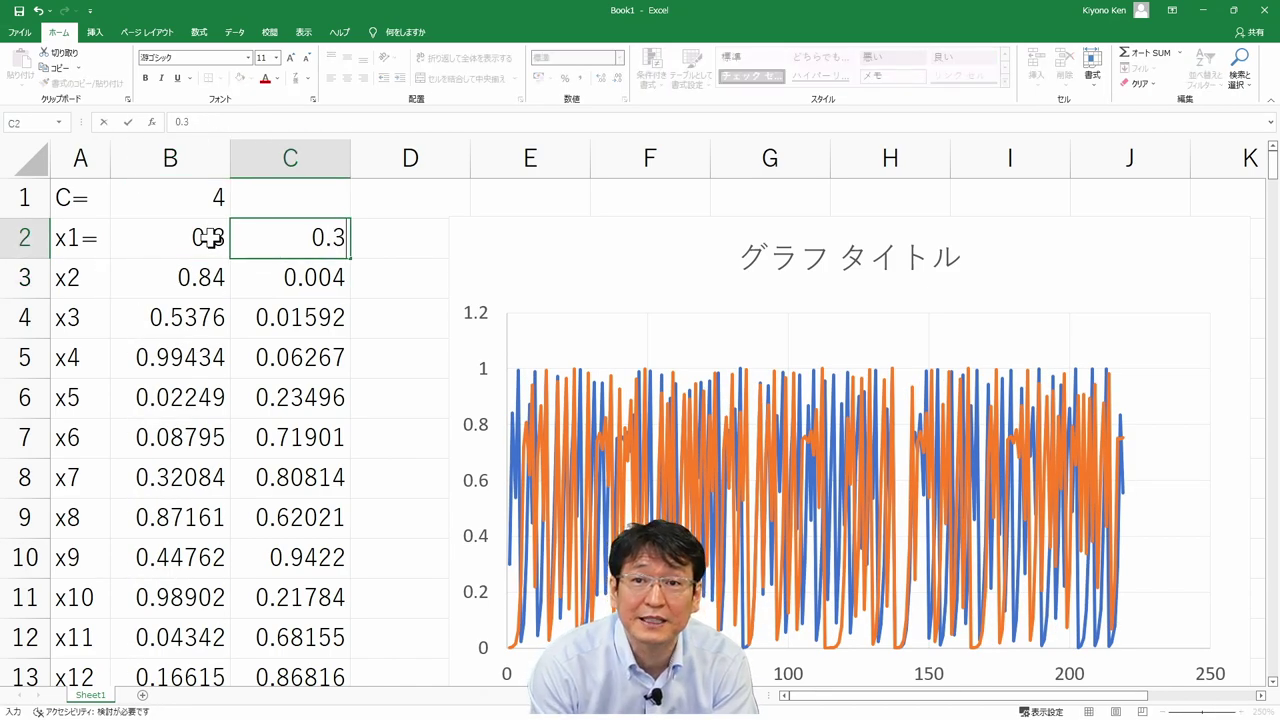
pyautogui.write('001')
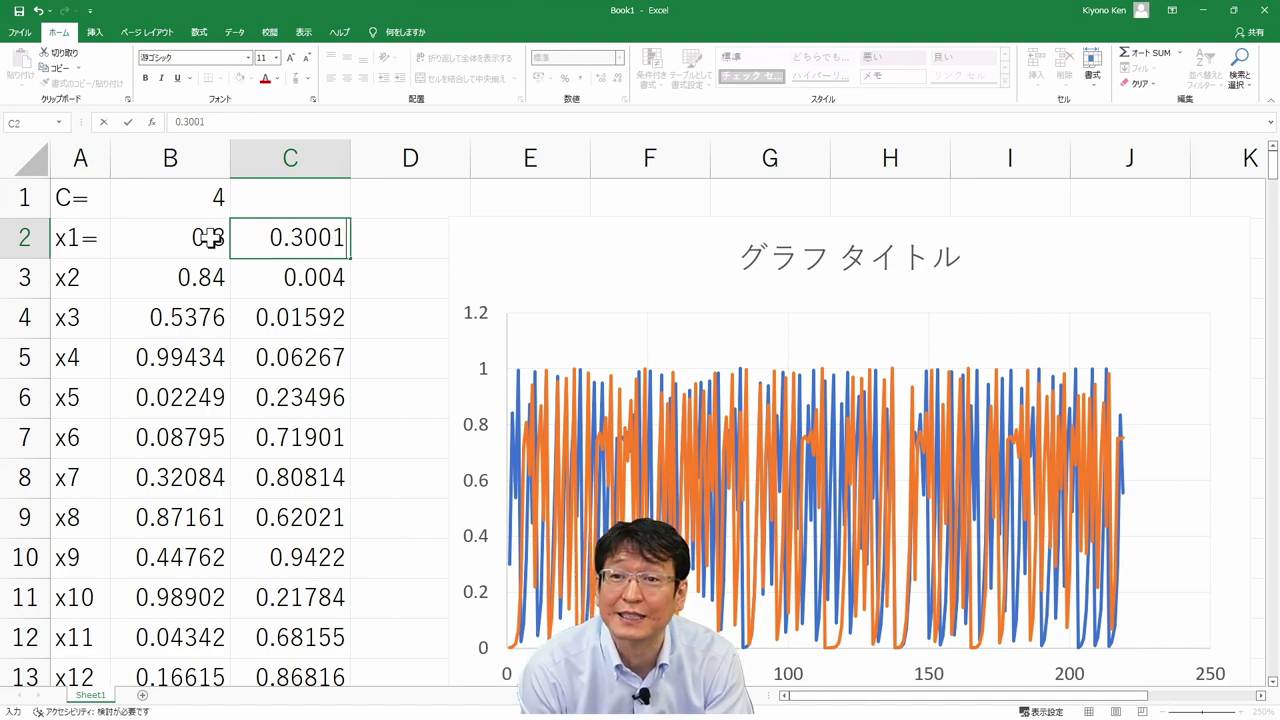
pyautogui.press('Return')
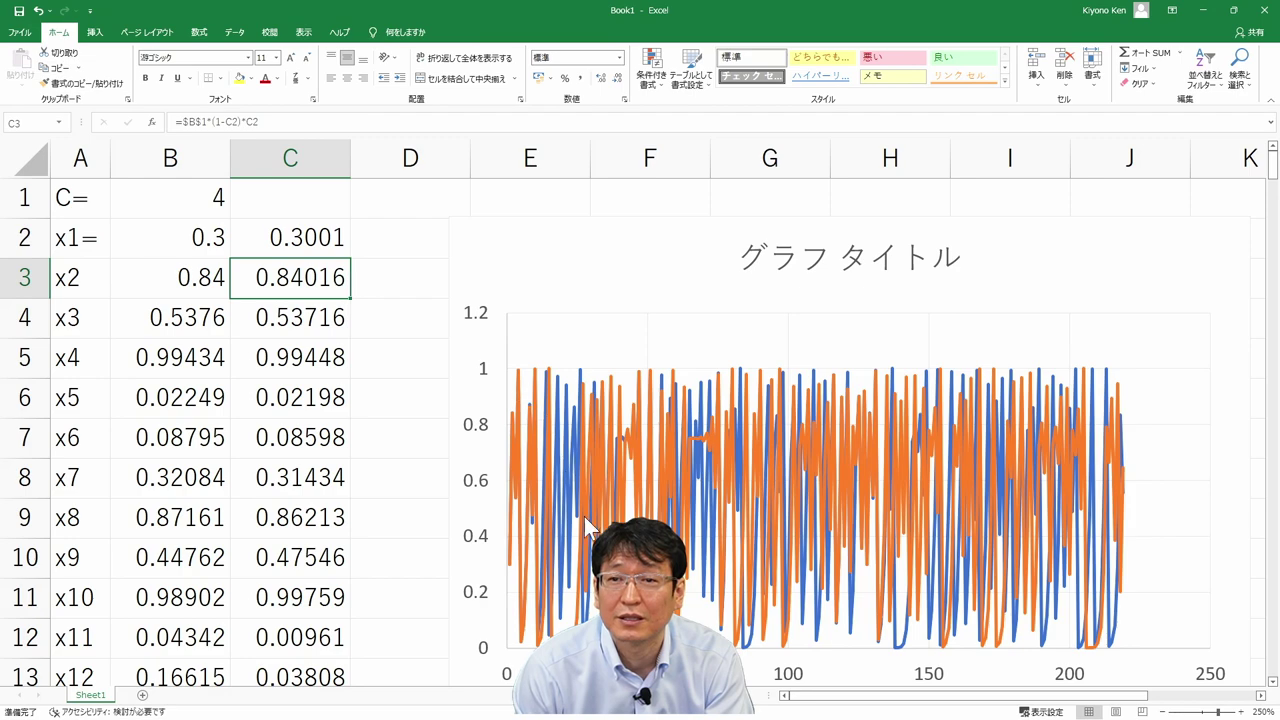
# Step: Insert eight more zeros after the 3 in C2's starting value, making it 0.300000000001
pyautogui.click(315, 240)
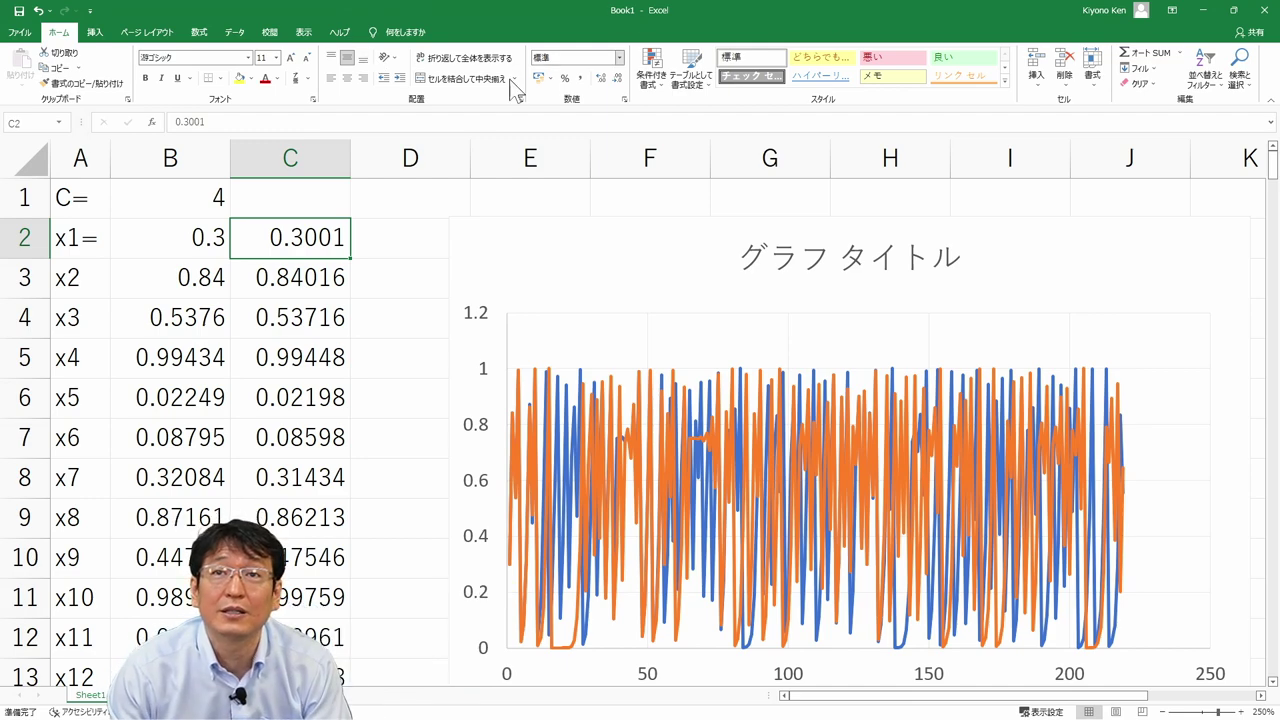
pyautogui.doubleClick(305, 237)
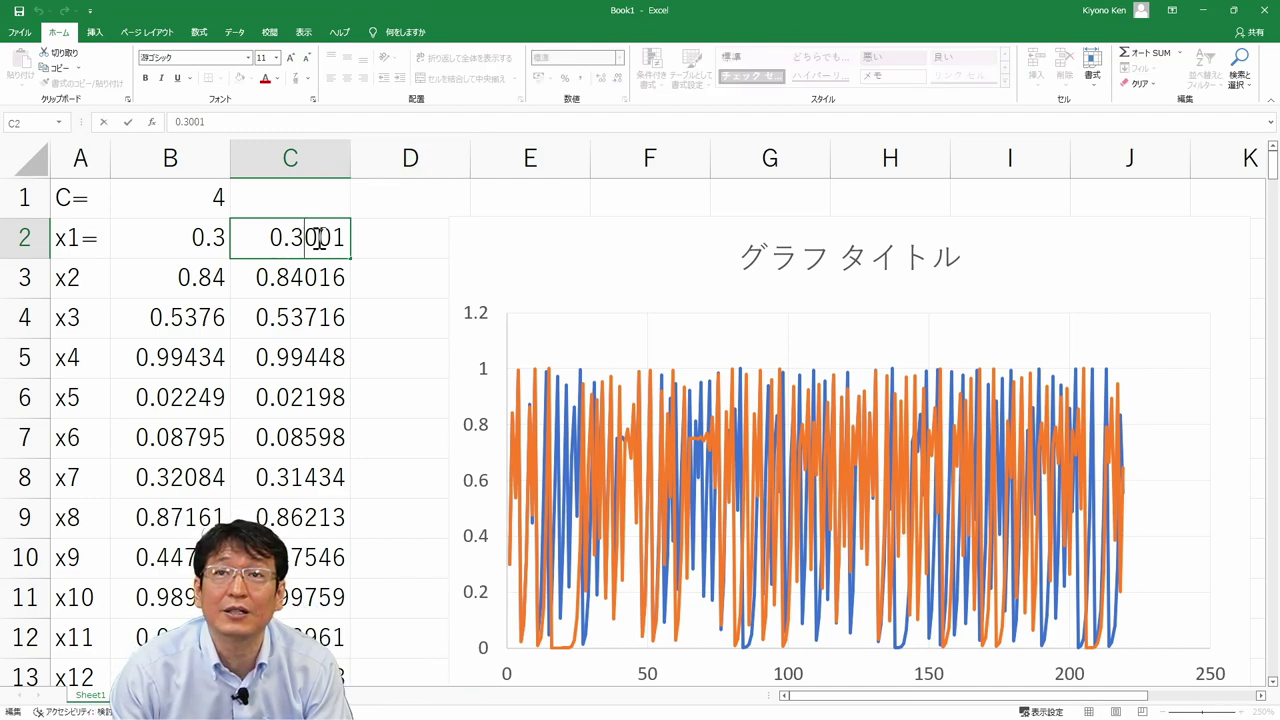
pyautogui.write('00000000')
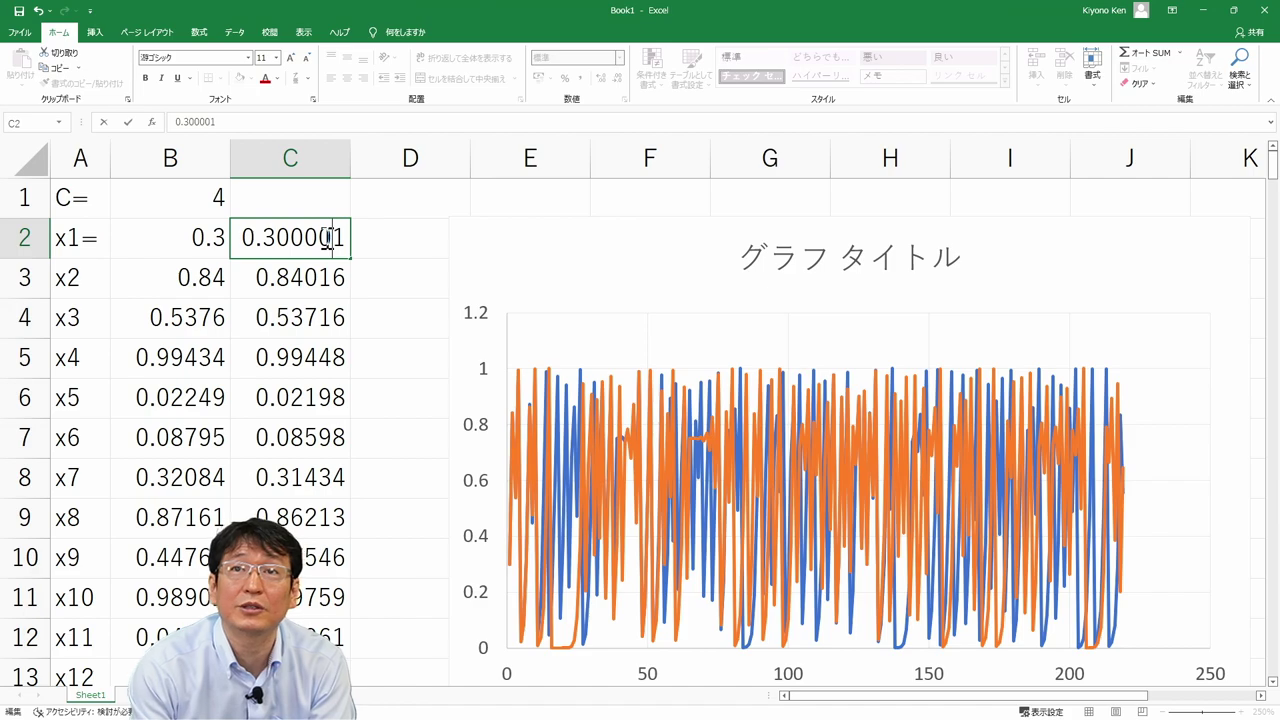
pyautogui.press('Return')
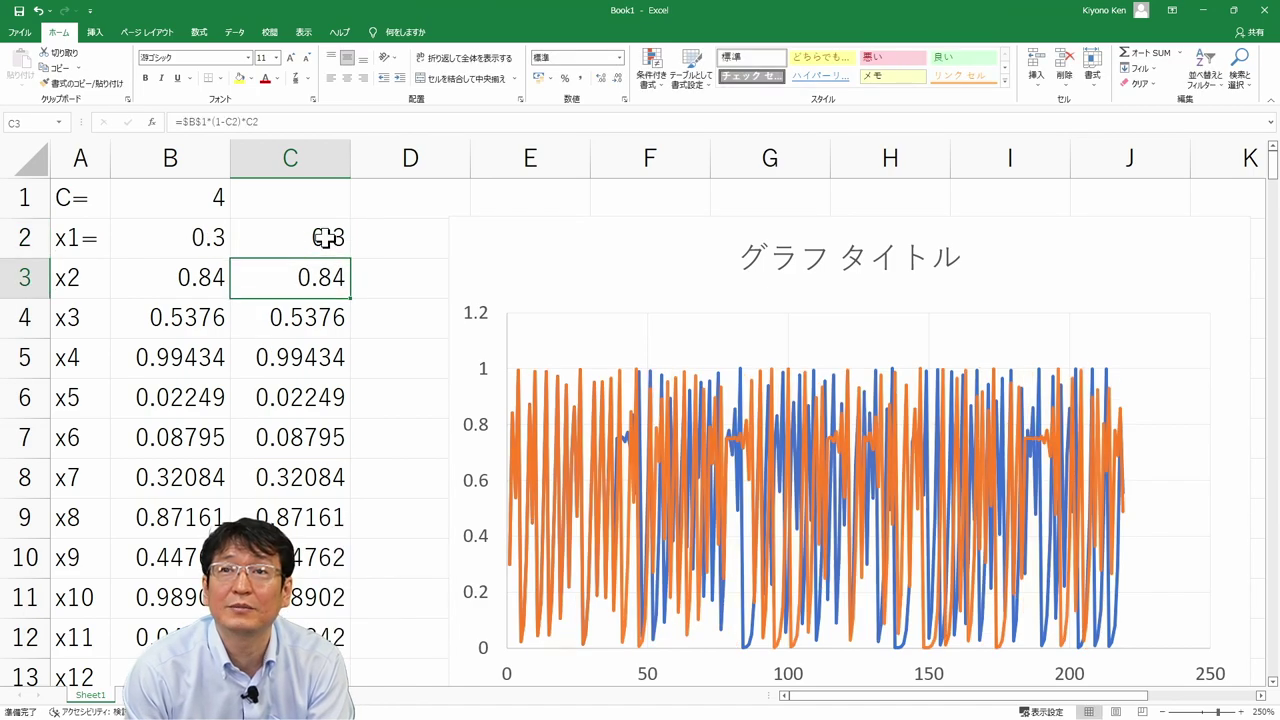